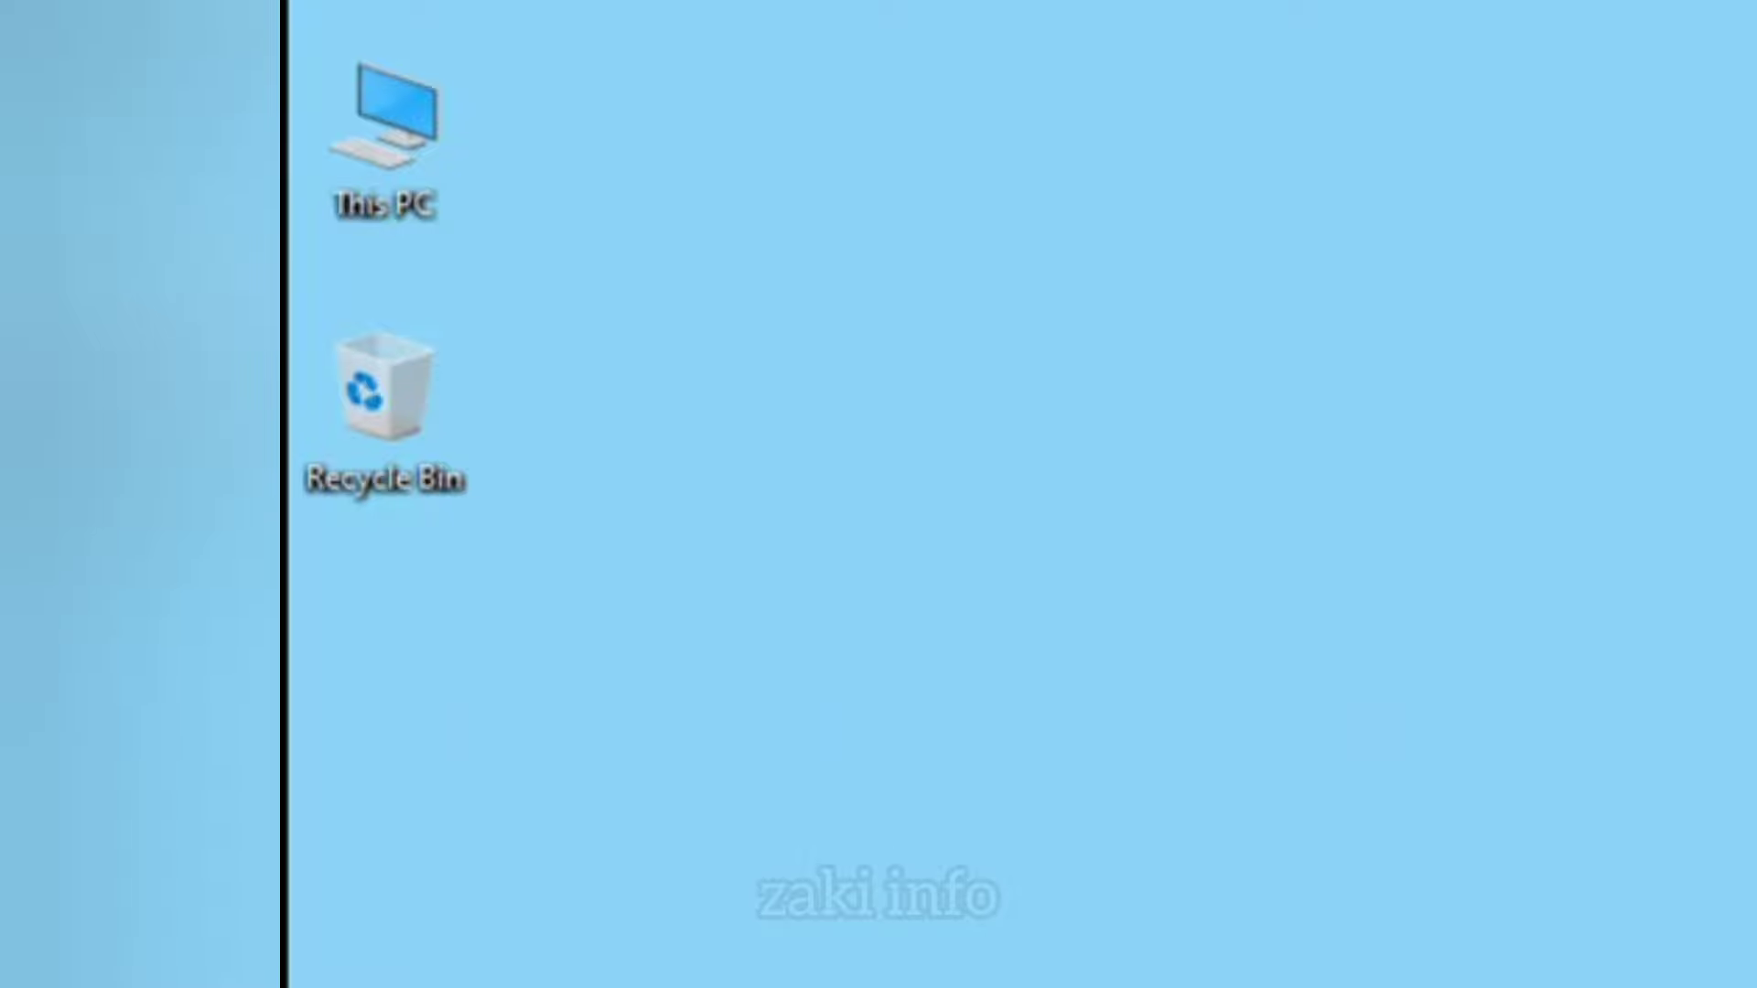
Step: In This PC's folder options, turn off "Hide empty drives" and apply the change
{"action": "double_click", "coordinate": [375, 118]}
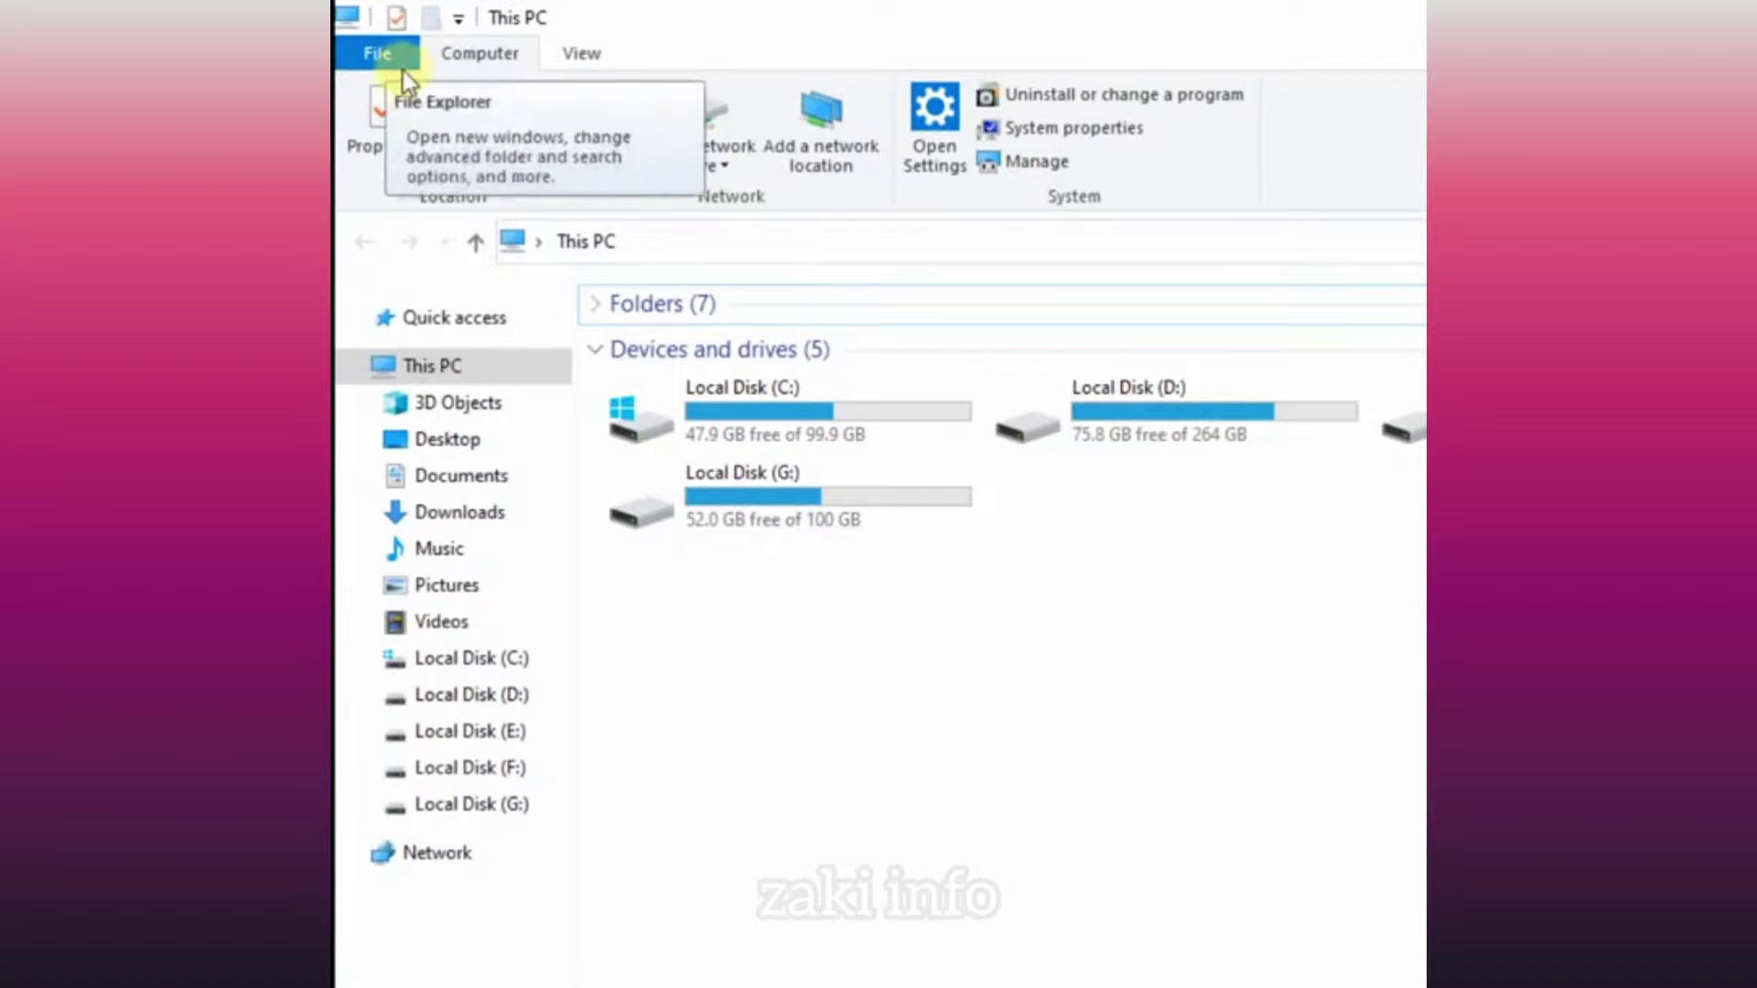
{"action": "left_click", "coordinate": [397, 58]}
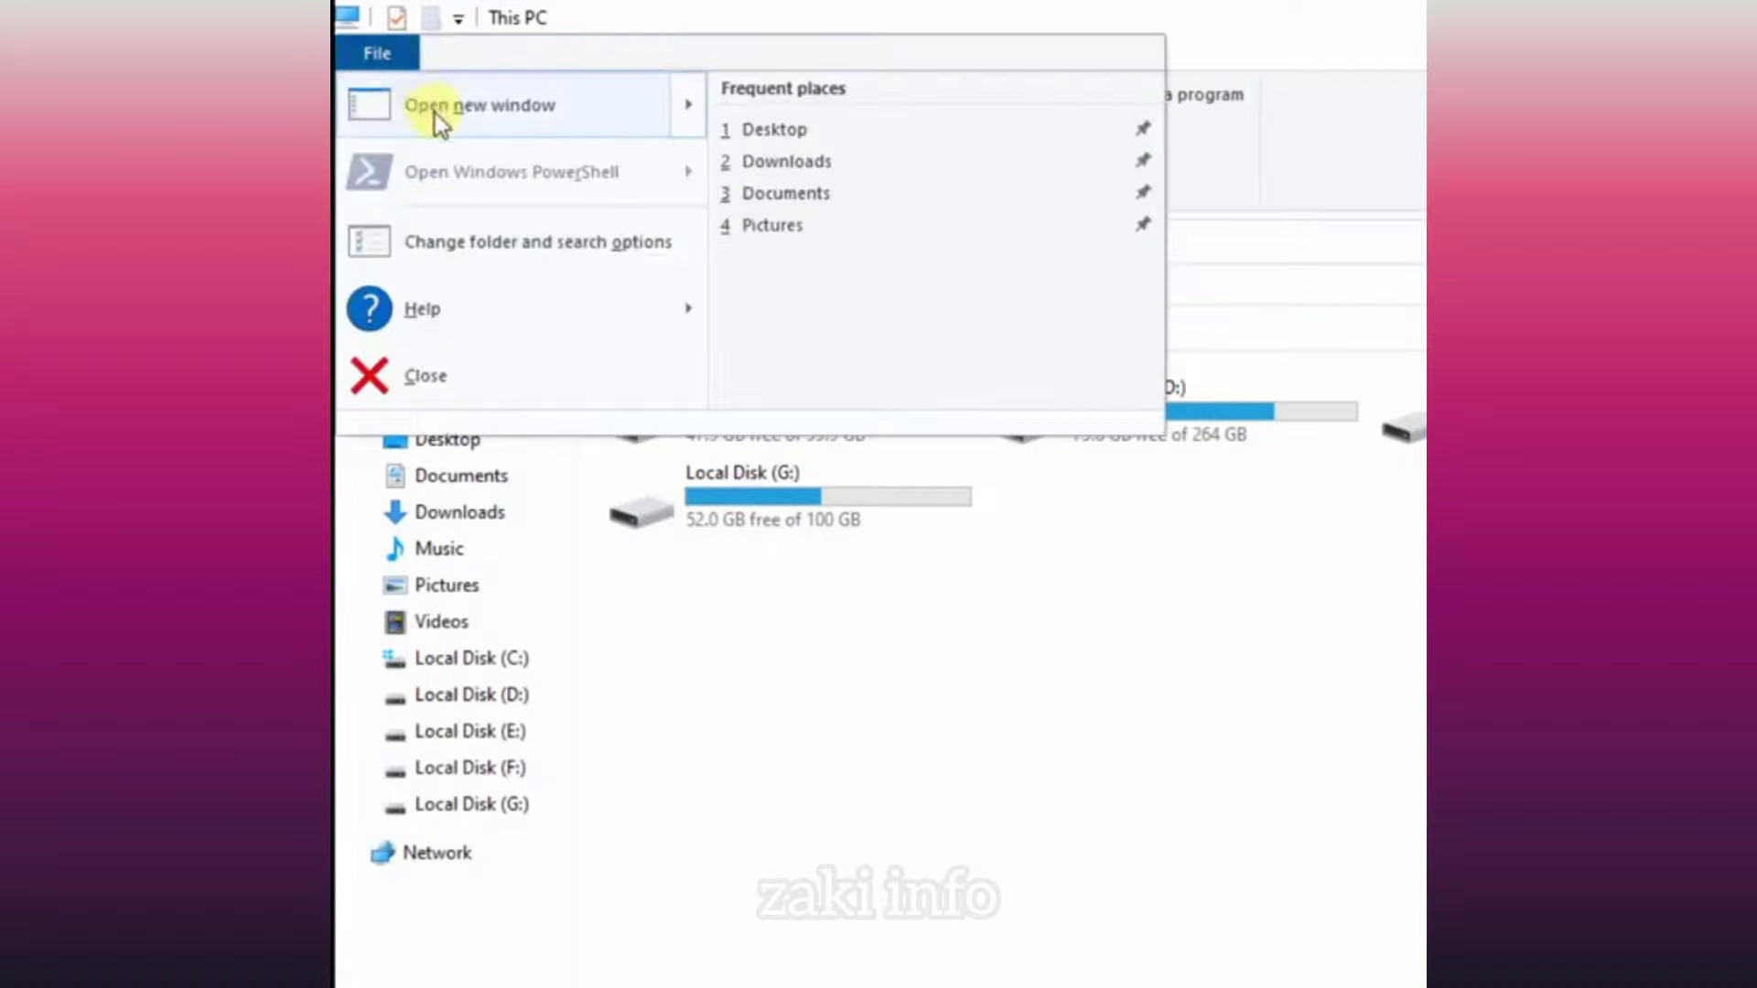
{"action": "left_click", "coordinate": [541, 254]}
{"action": "left_click_drag", "start_coordinate": [618, 321], "coordinate": [887, 269]}
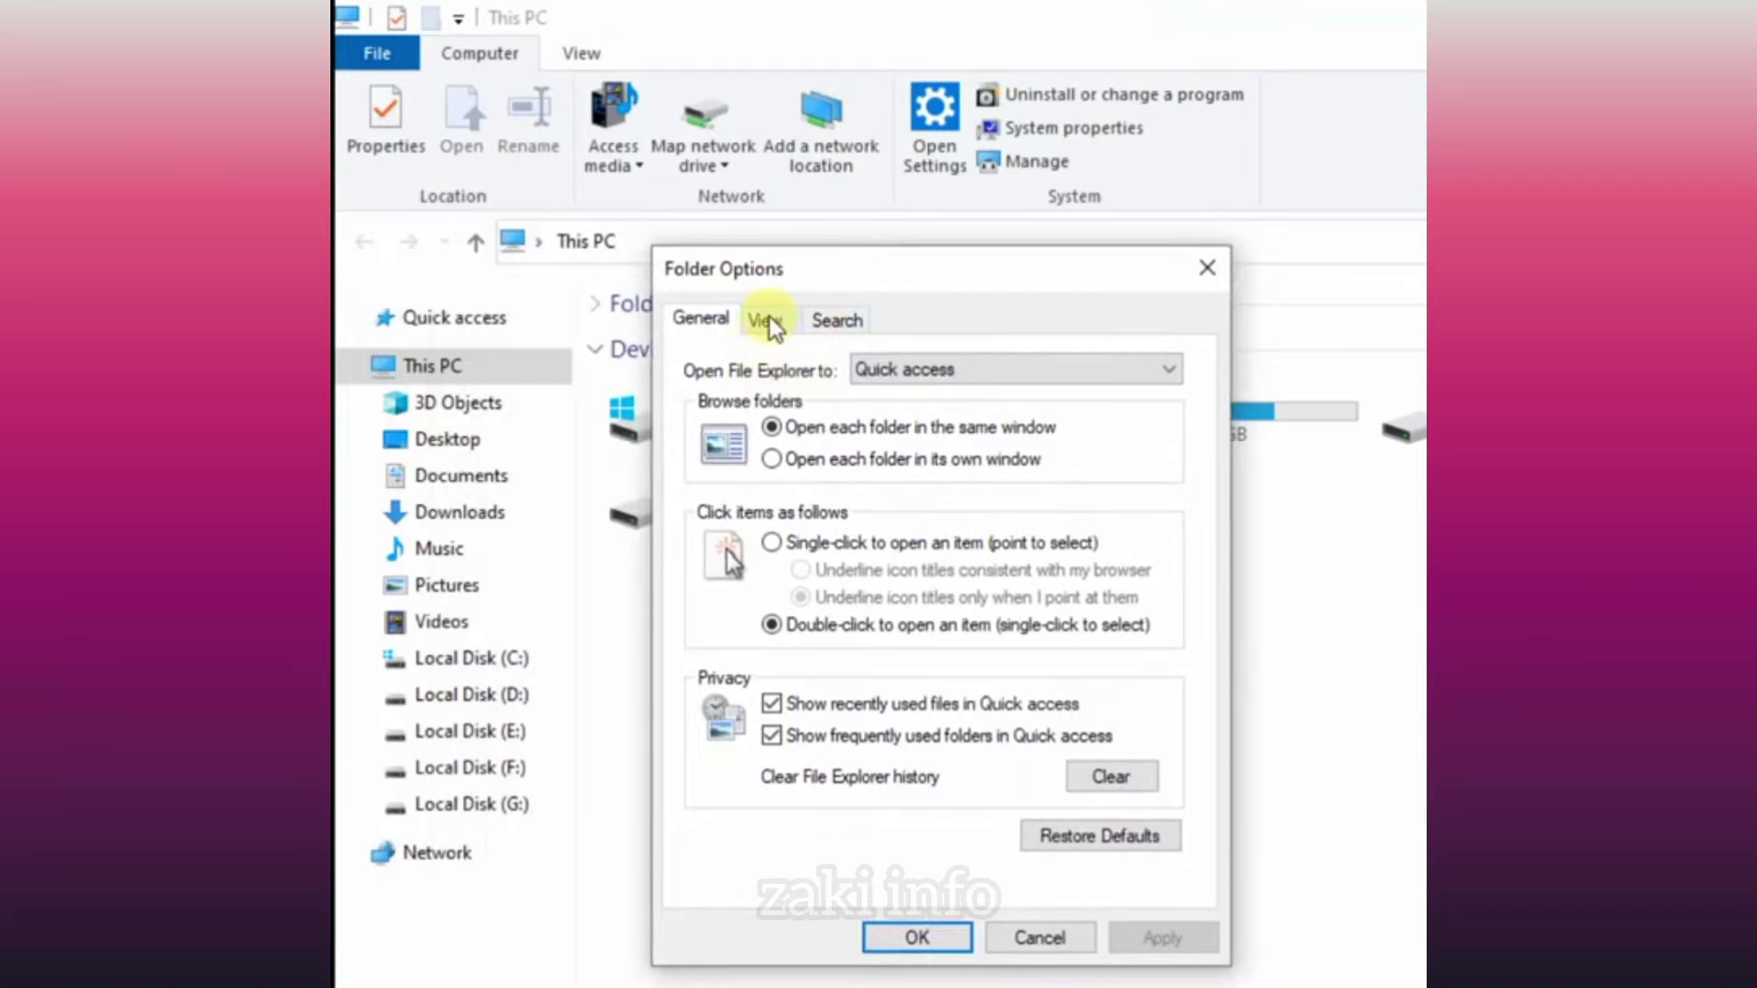
{"action": "left_click", "coordinate": [771, 316]}
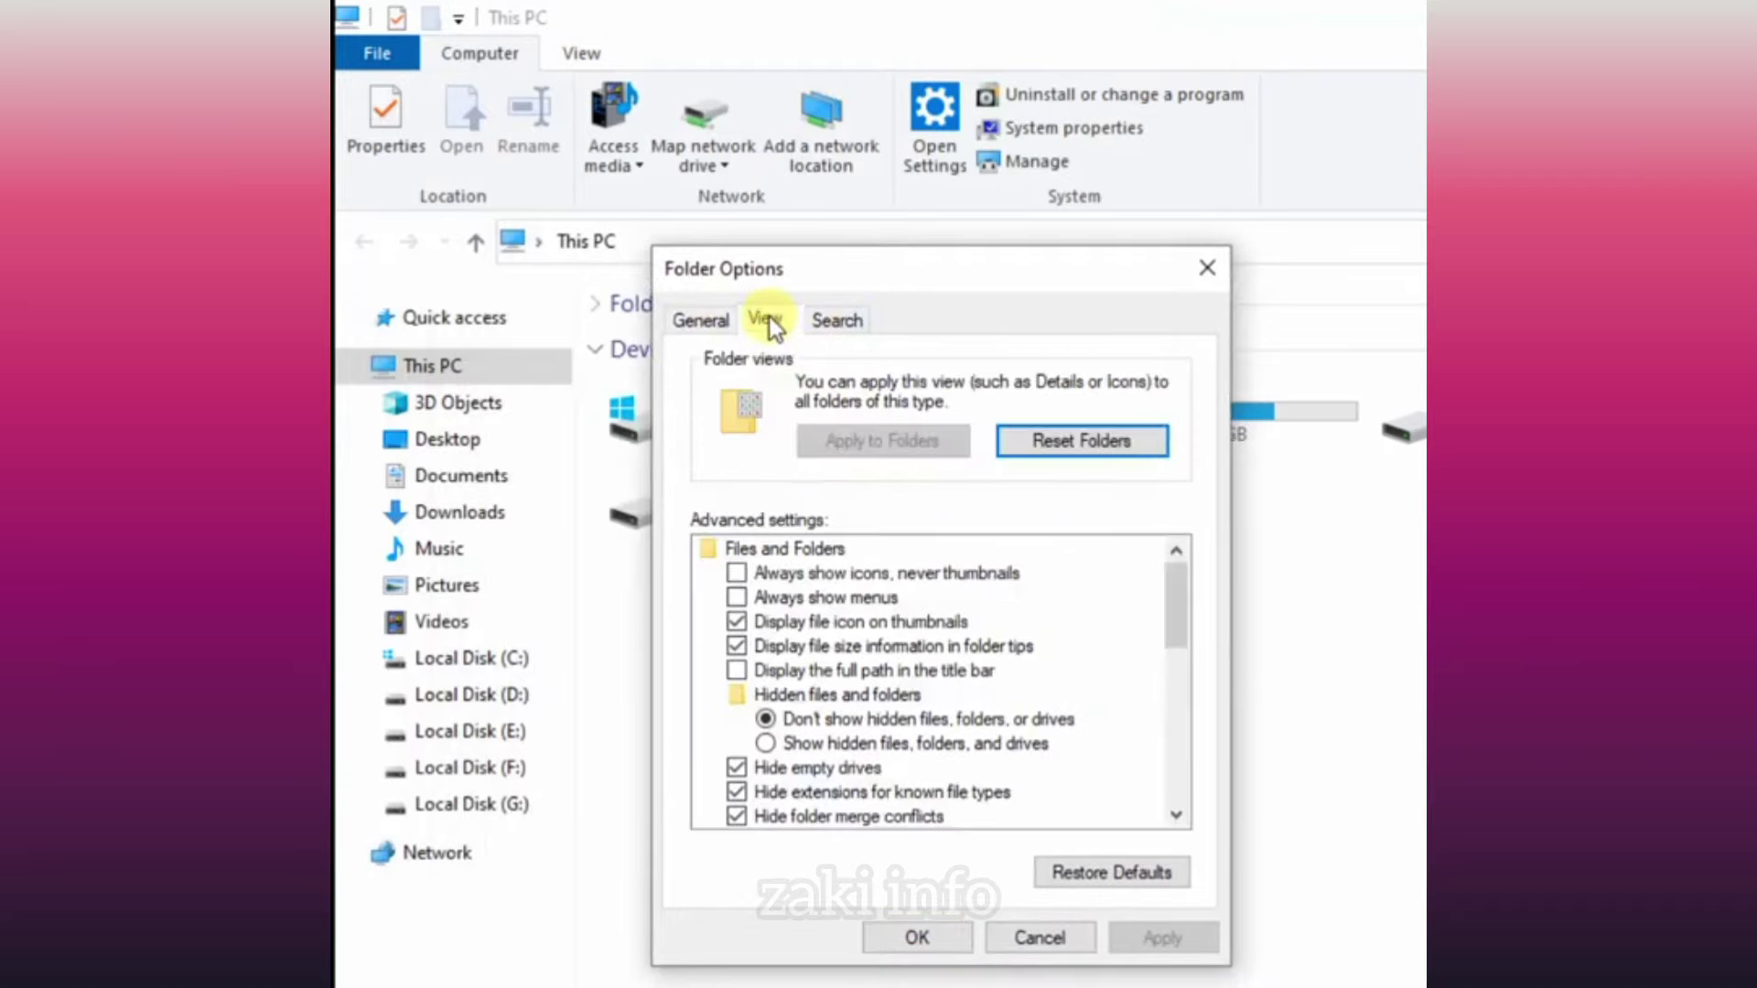
{"action": "left_click", "coordinate": [785, 769]}
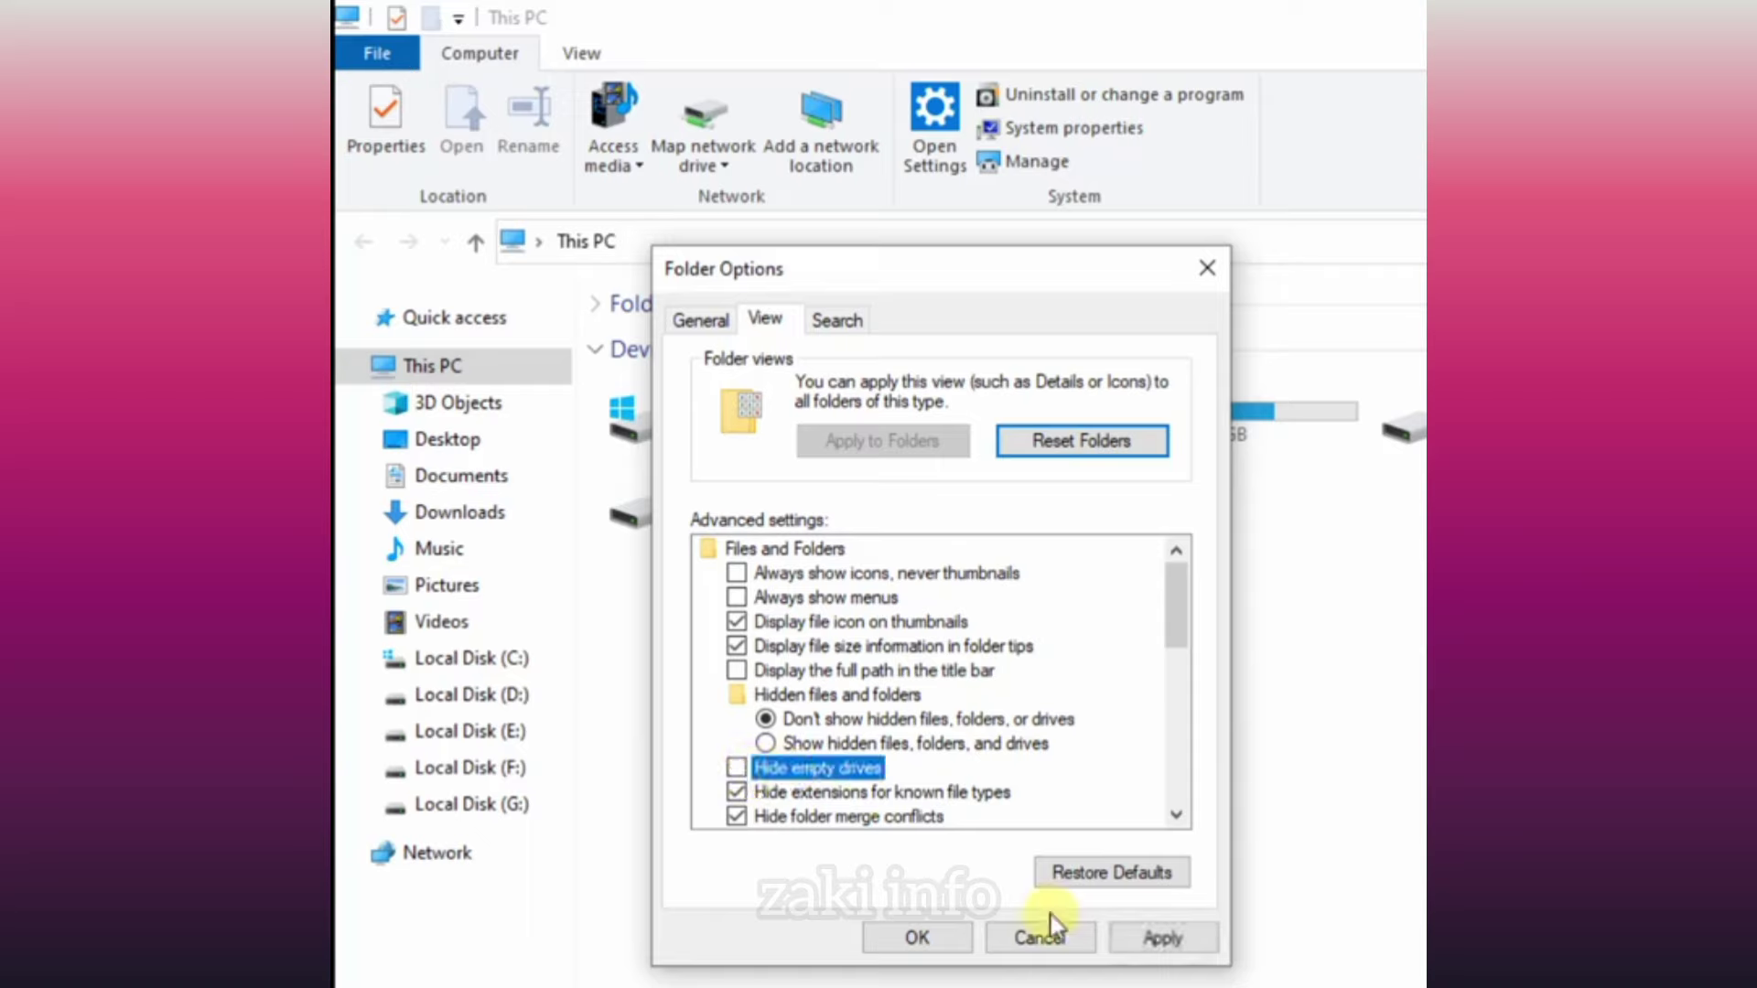
{"action": "left_click", "coordinate": [1139, 934]}
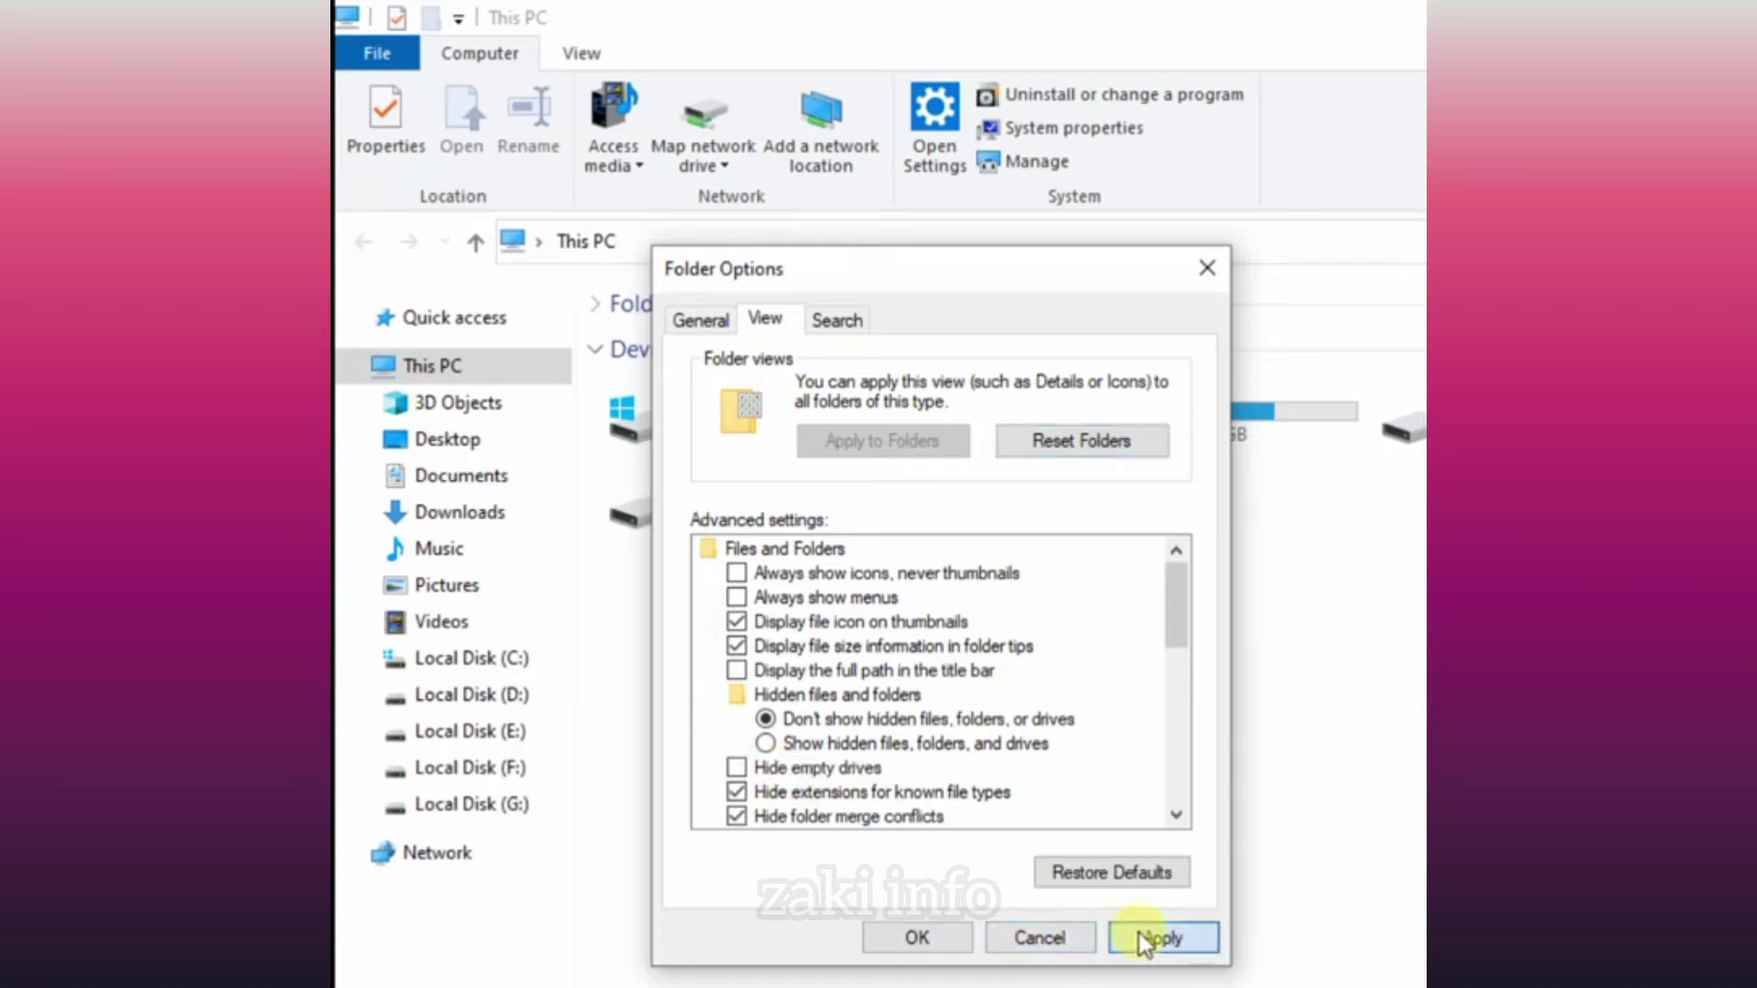
{"action": "left_click", "coordinate": [918, 937]}
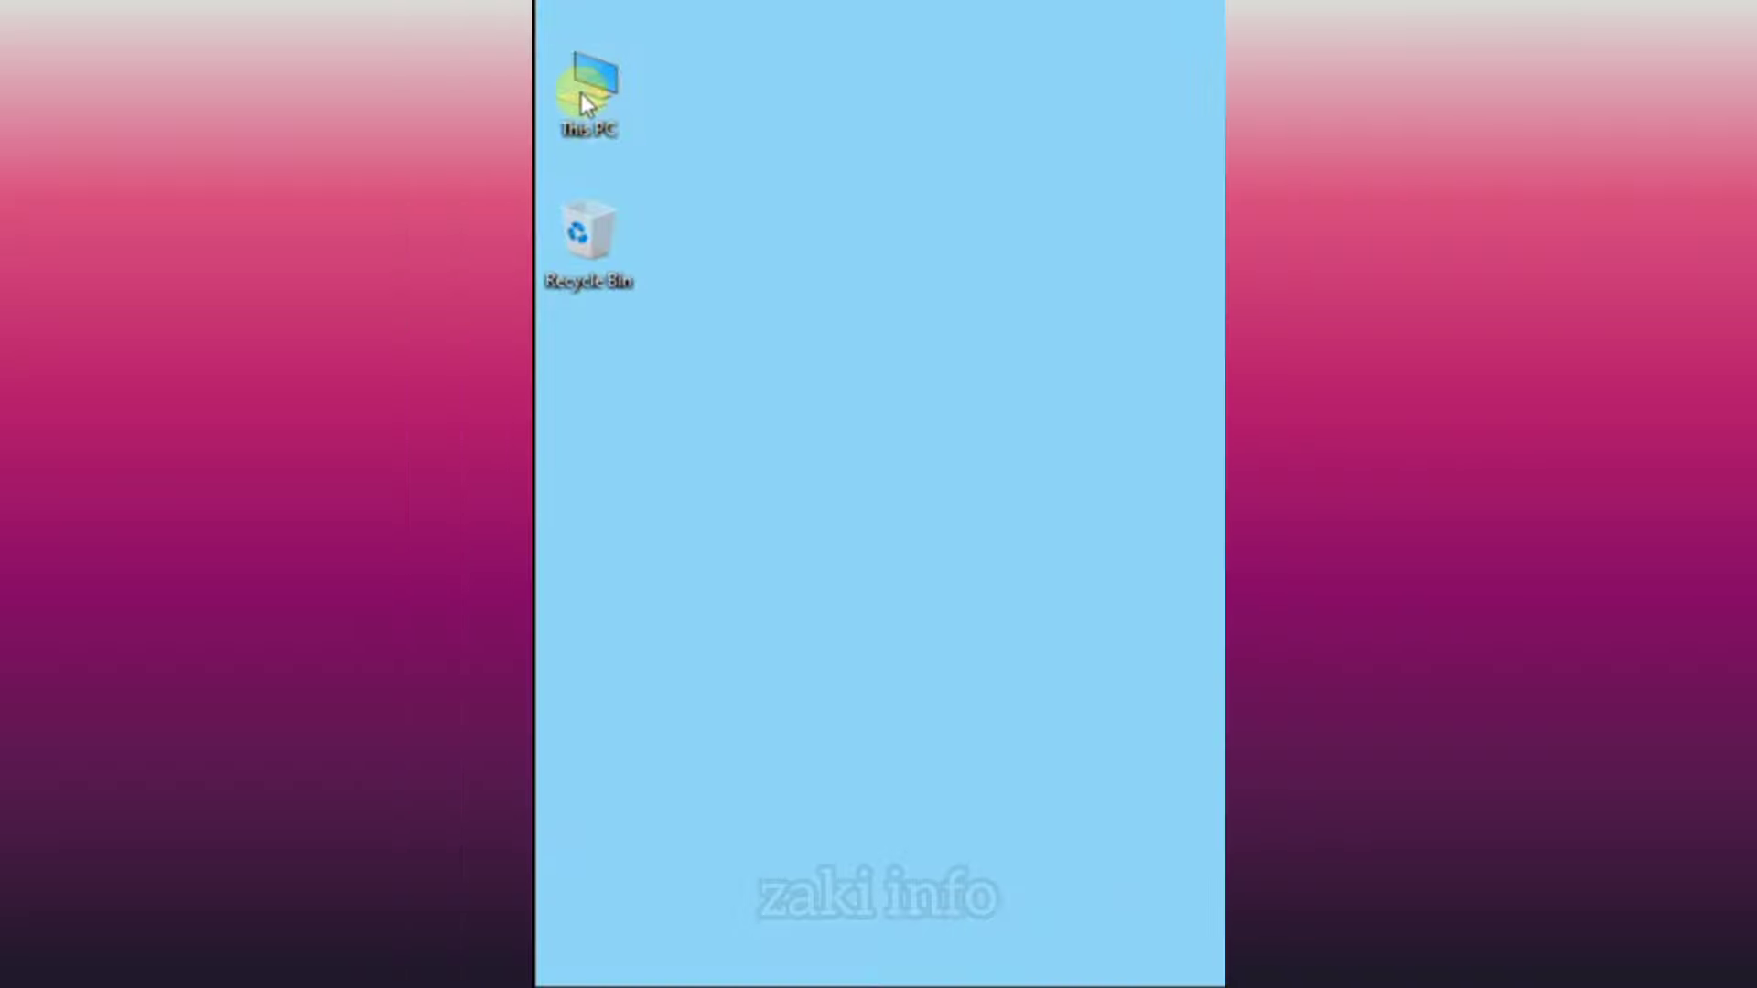
Step: Open Device Manager within Computer Management for This PC and expand the Universal Serial Bus controllers
{"action": "right_click", "coordinate": [583, 97]}
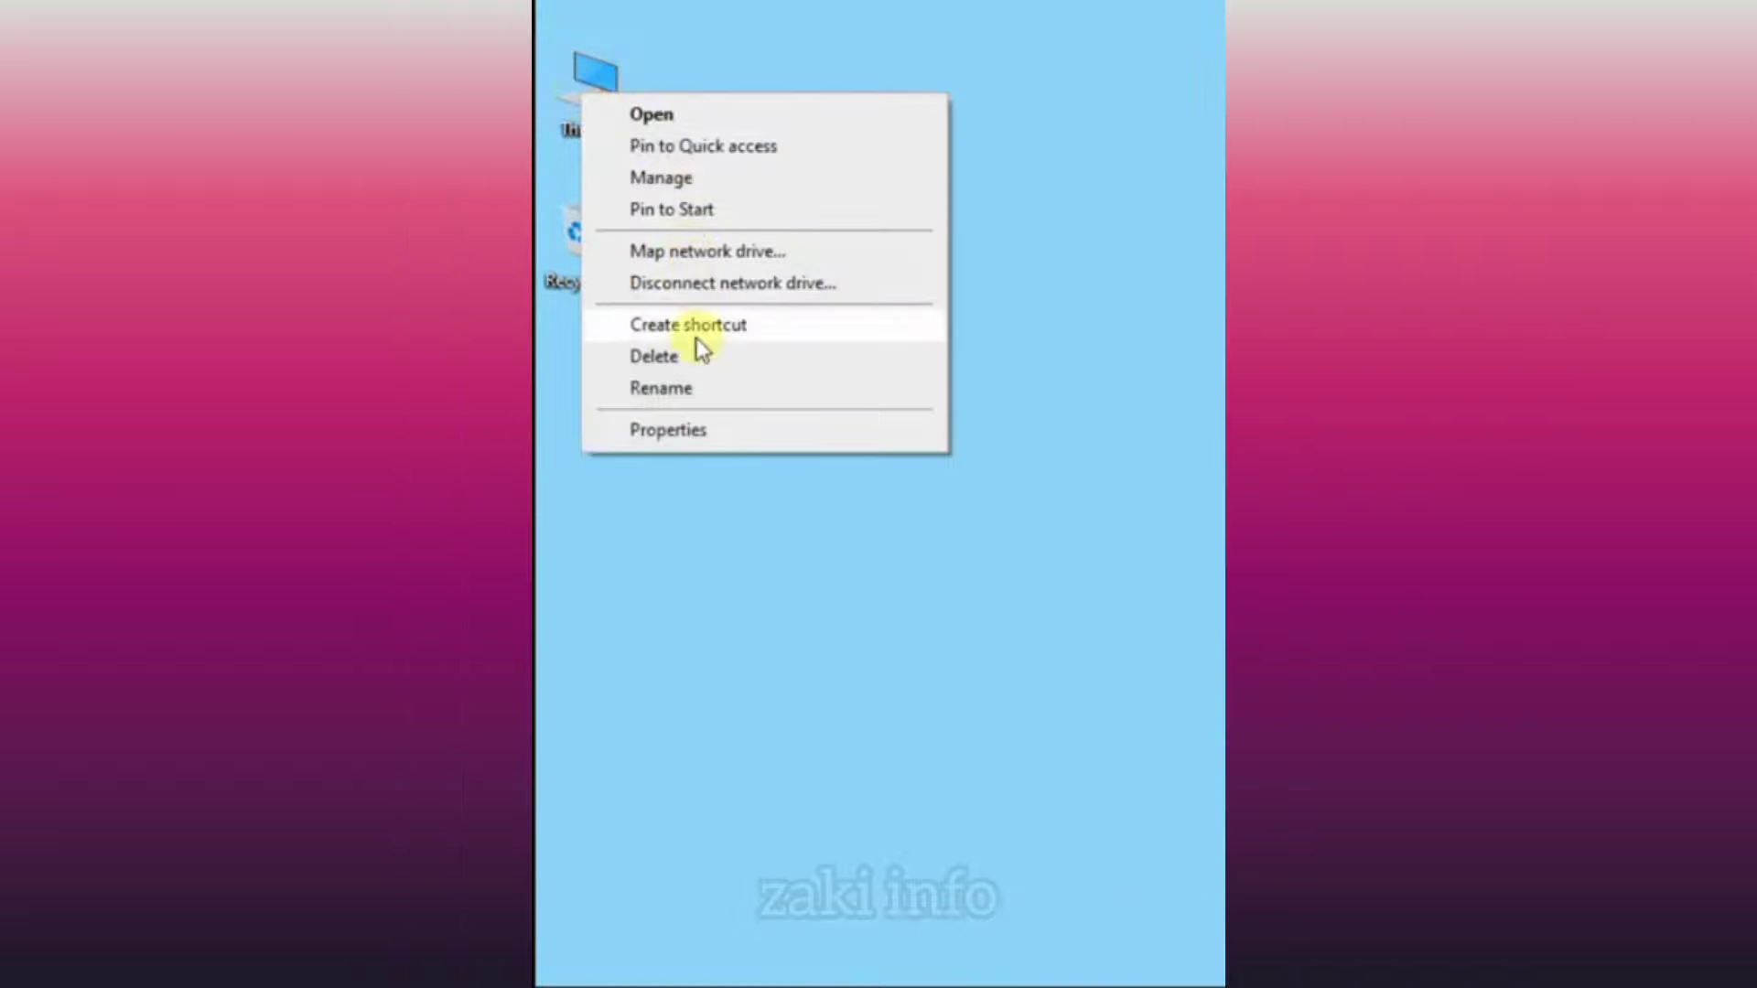
{"action": "left_click", "coordinate": [661, 177]}
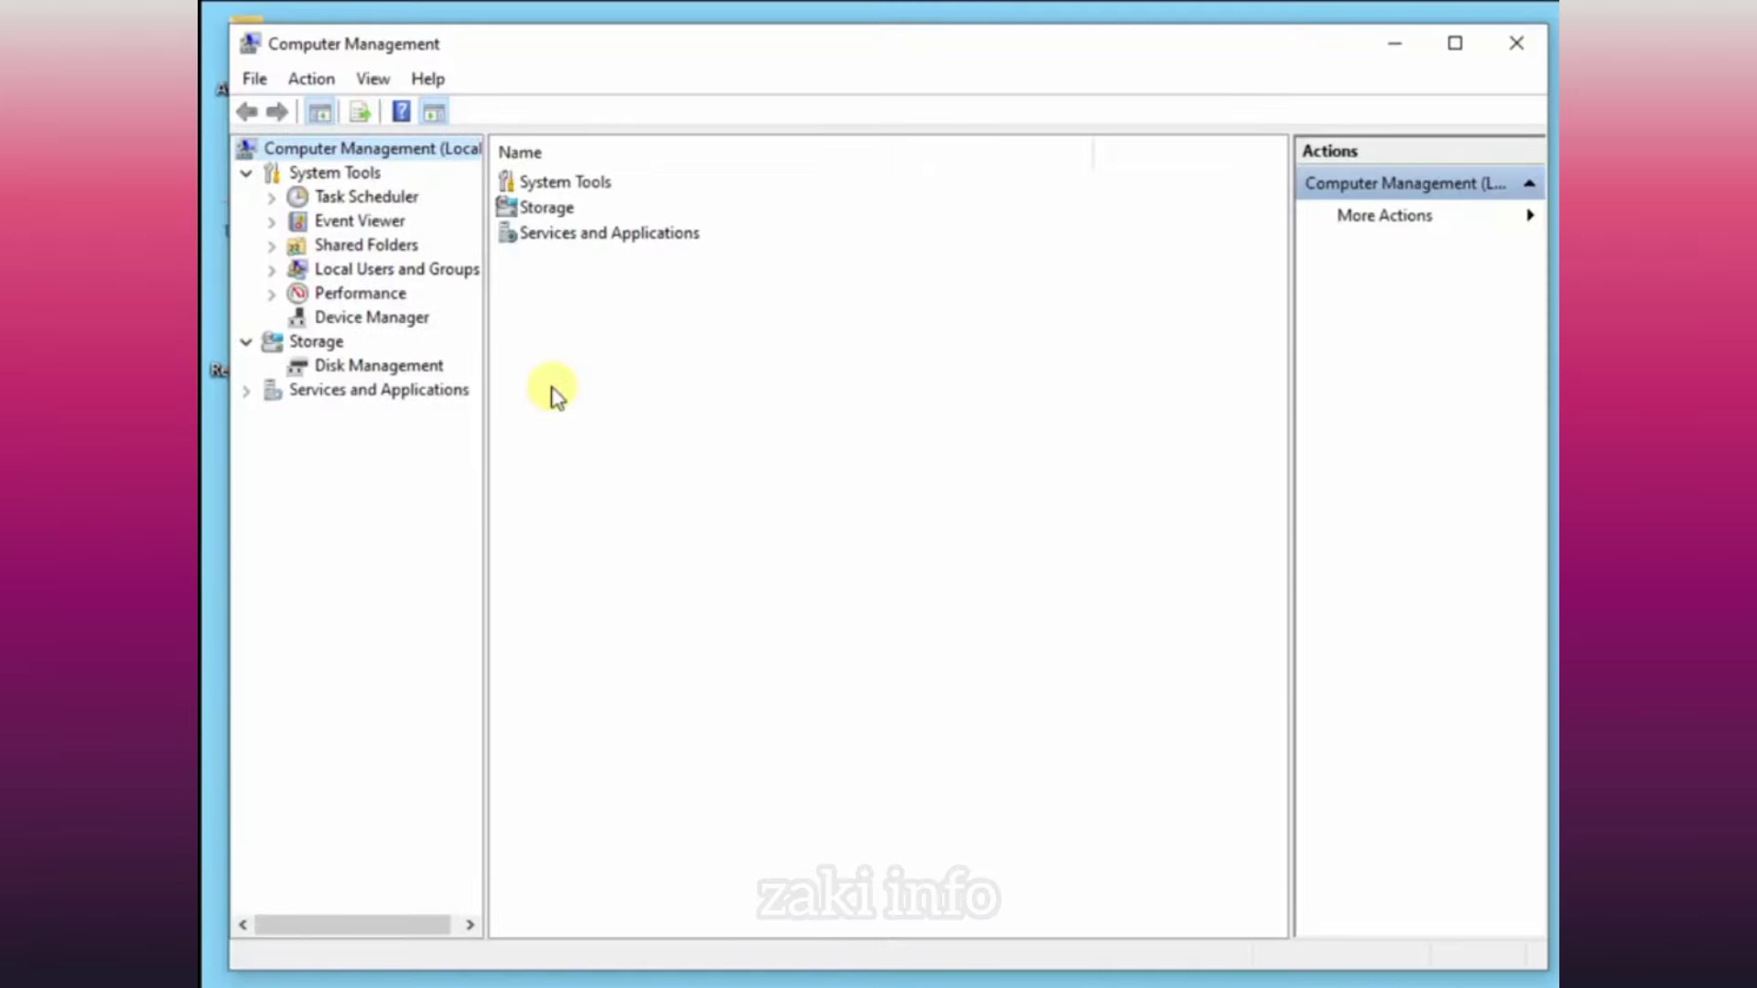
{"action": "left_click", "coordinate": [390, 326]}
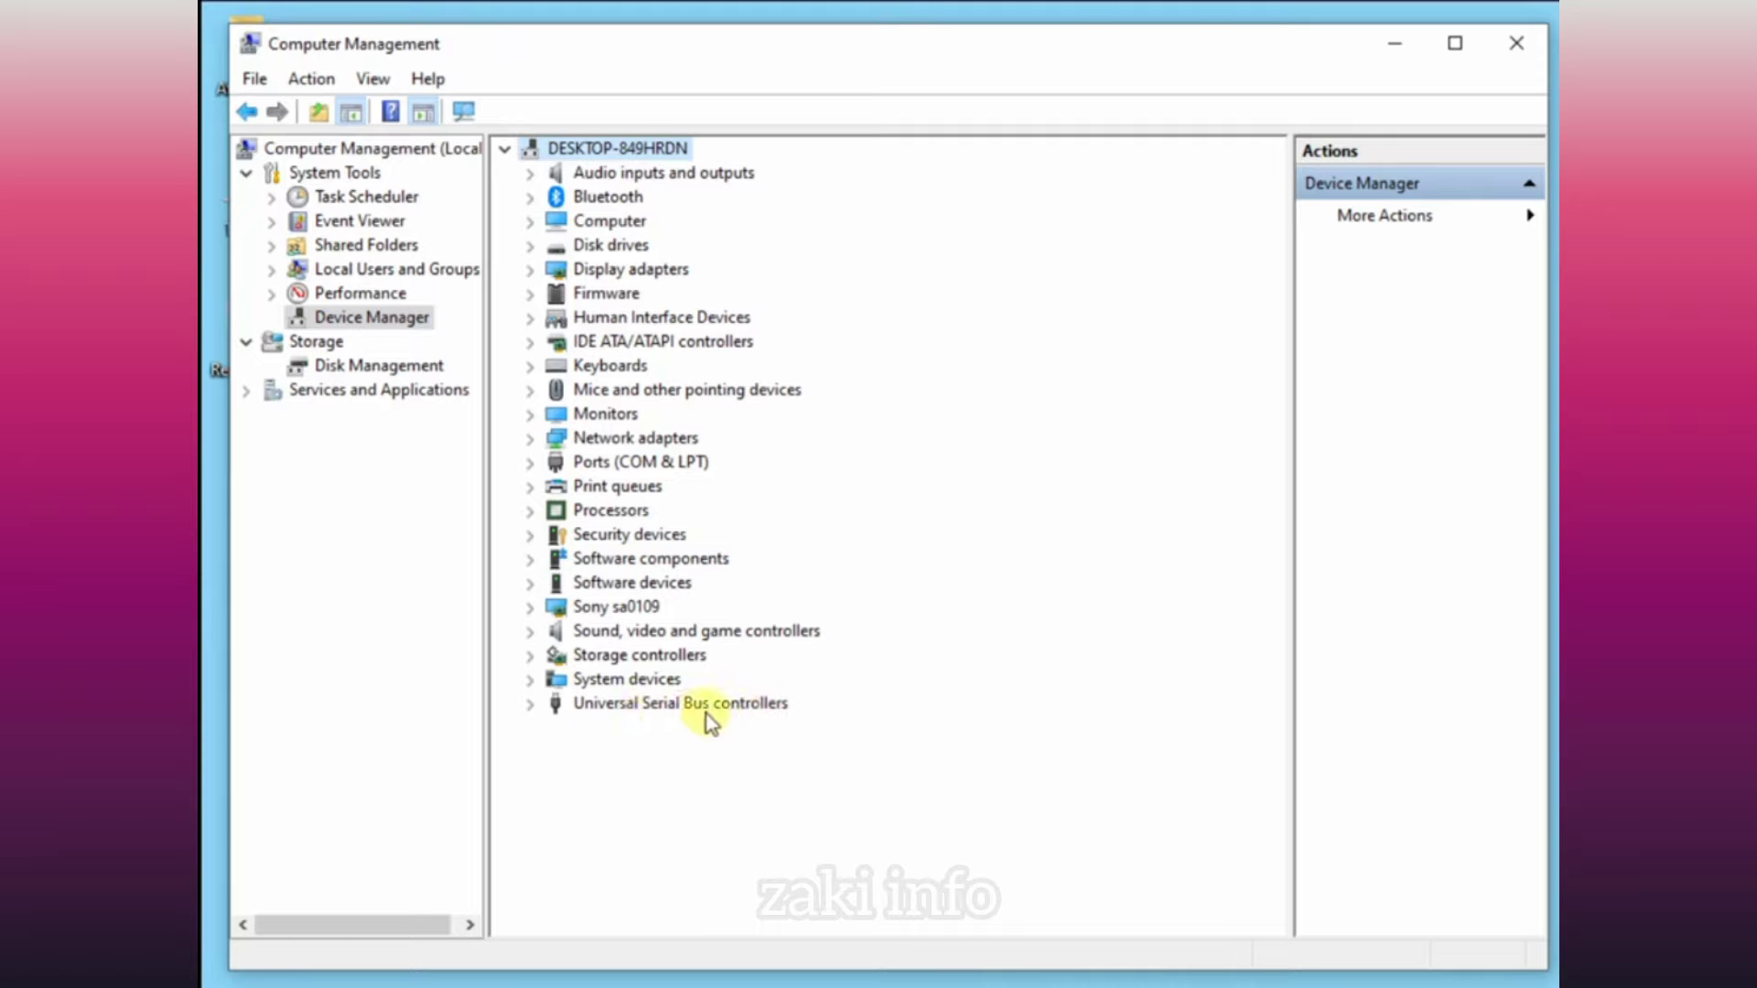
{"action": "left_click", "coordinate": [531, 705]}
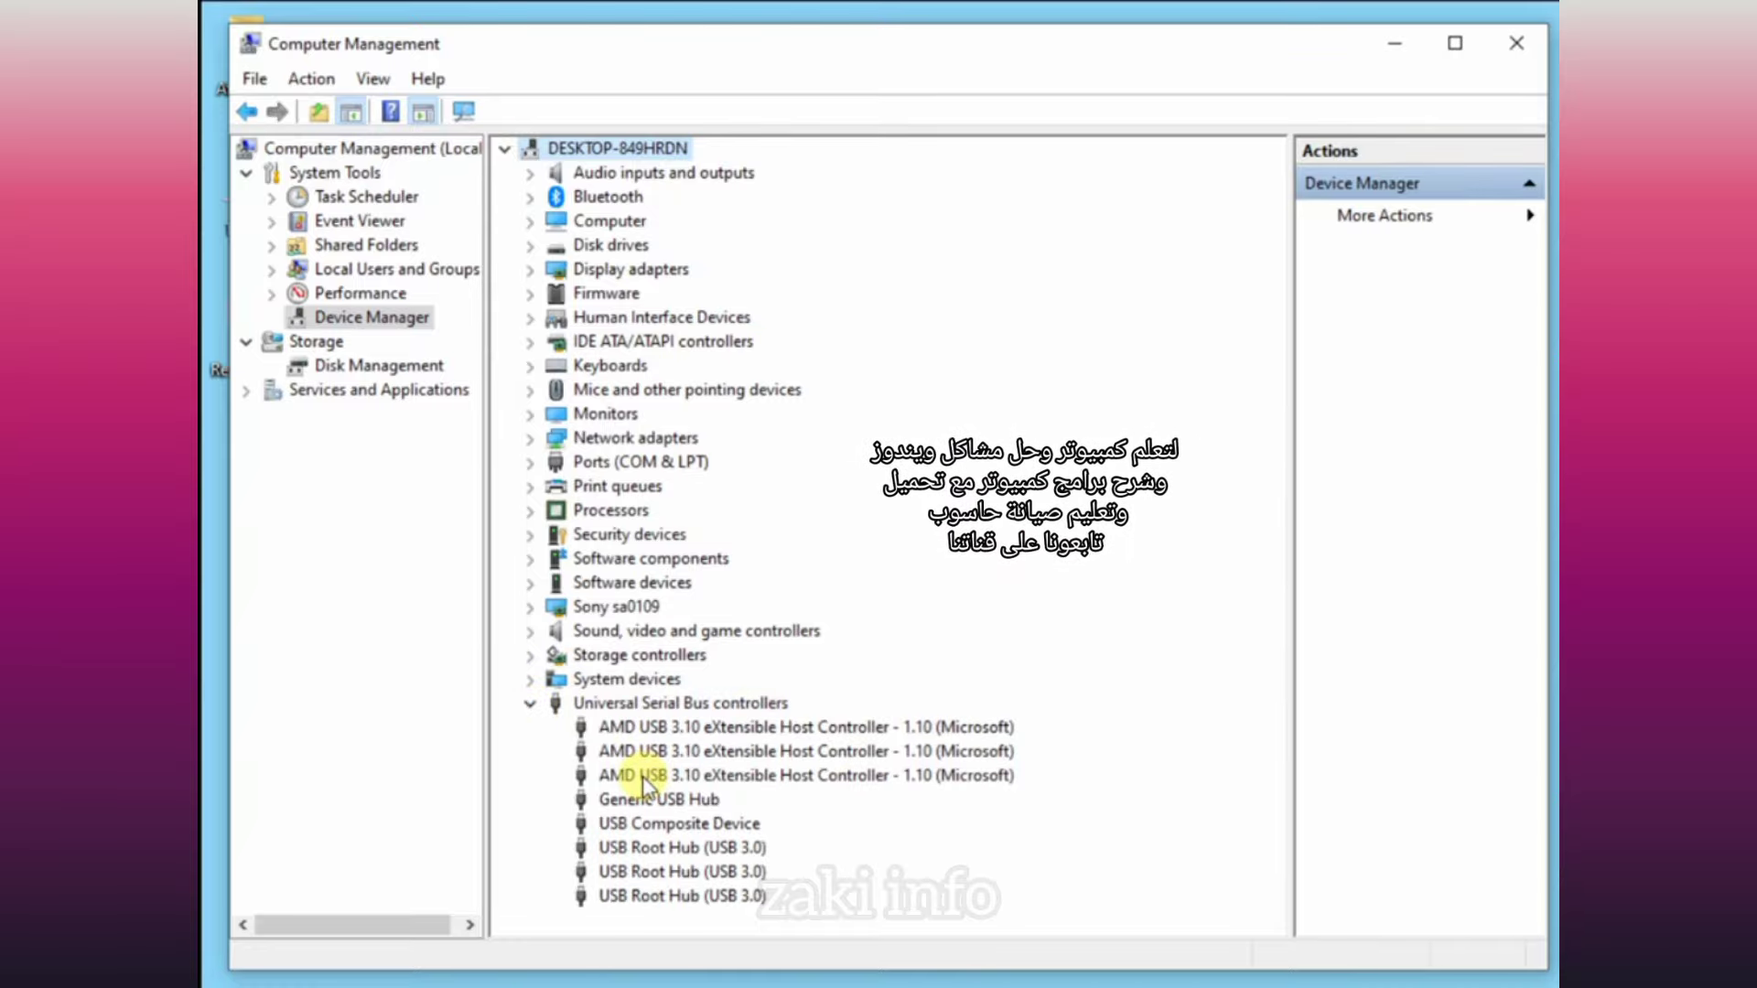
Step: Update the first USB Root Hub (USB 3.0) driver by picking USB Root Hub (USB 3.0) from the drivers on the computer, and decline restarting
{"action": "left_click", "coordinate": [630, 847]}
{"action": "right_click", "coordinate": [630, 848]}
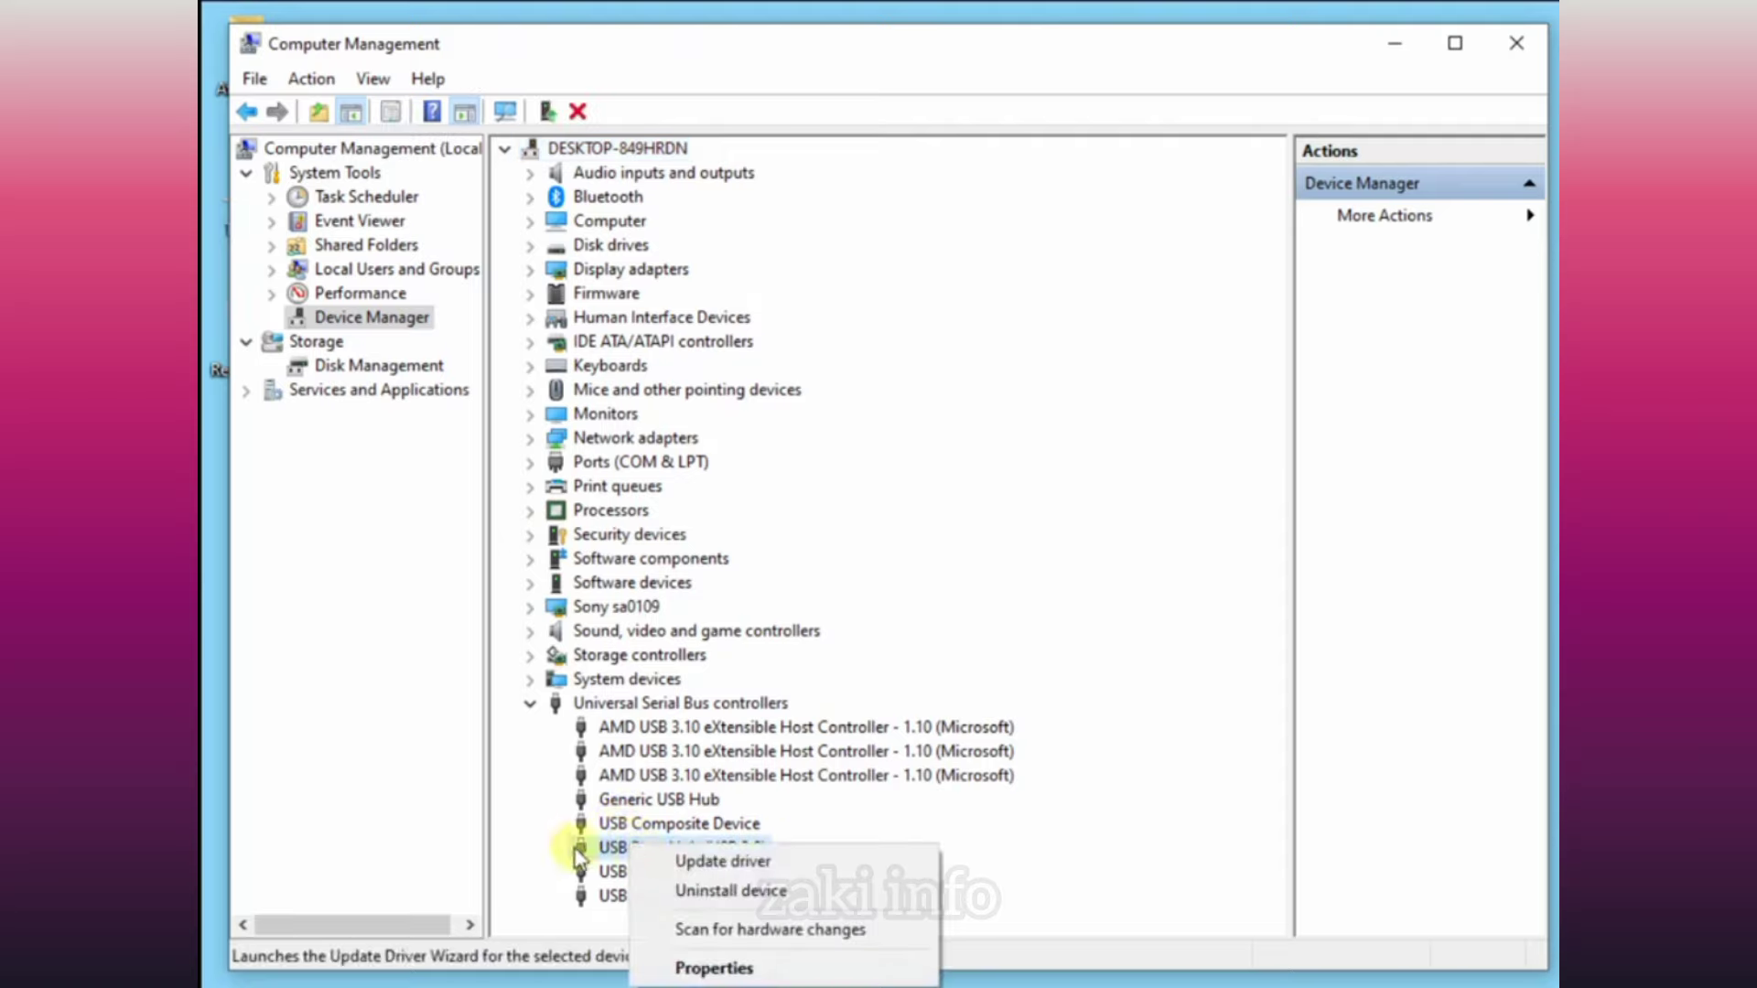
{"action": "left_click", "coordinate": [778, 870]}
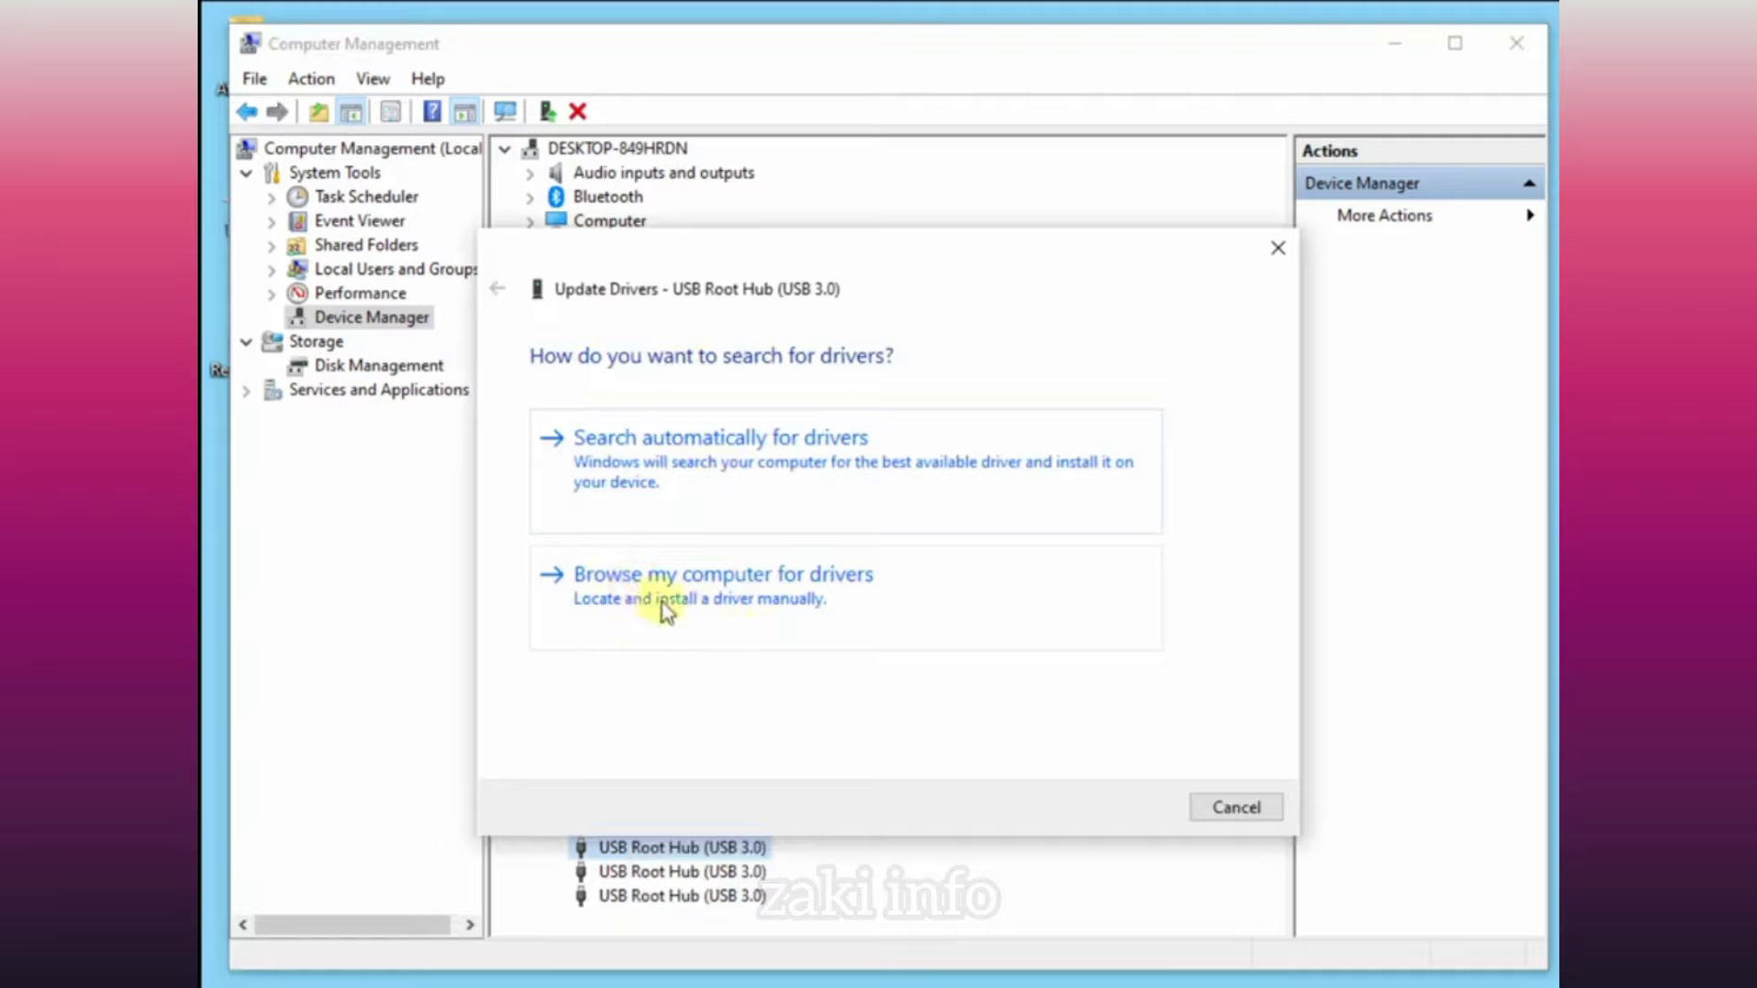
{"action": "left_click", "coordinate": [710, 600]}
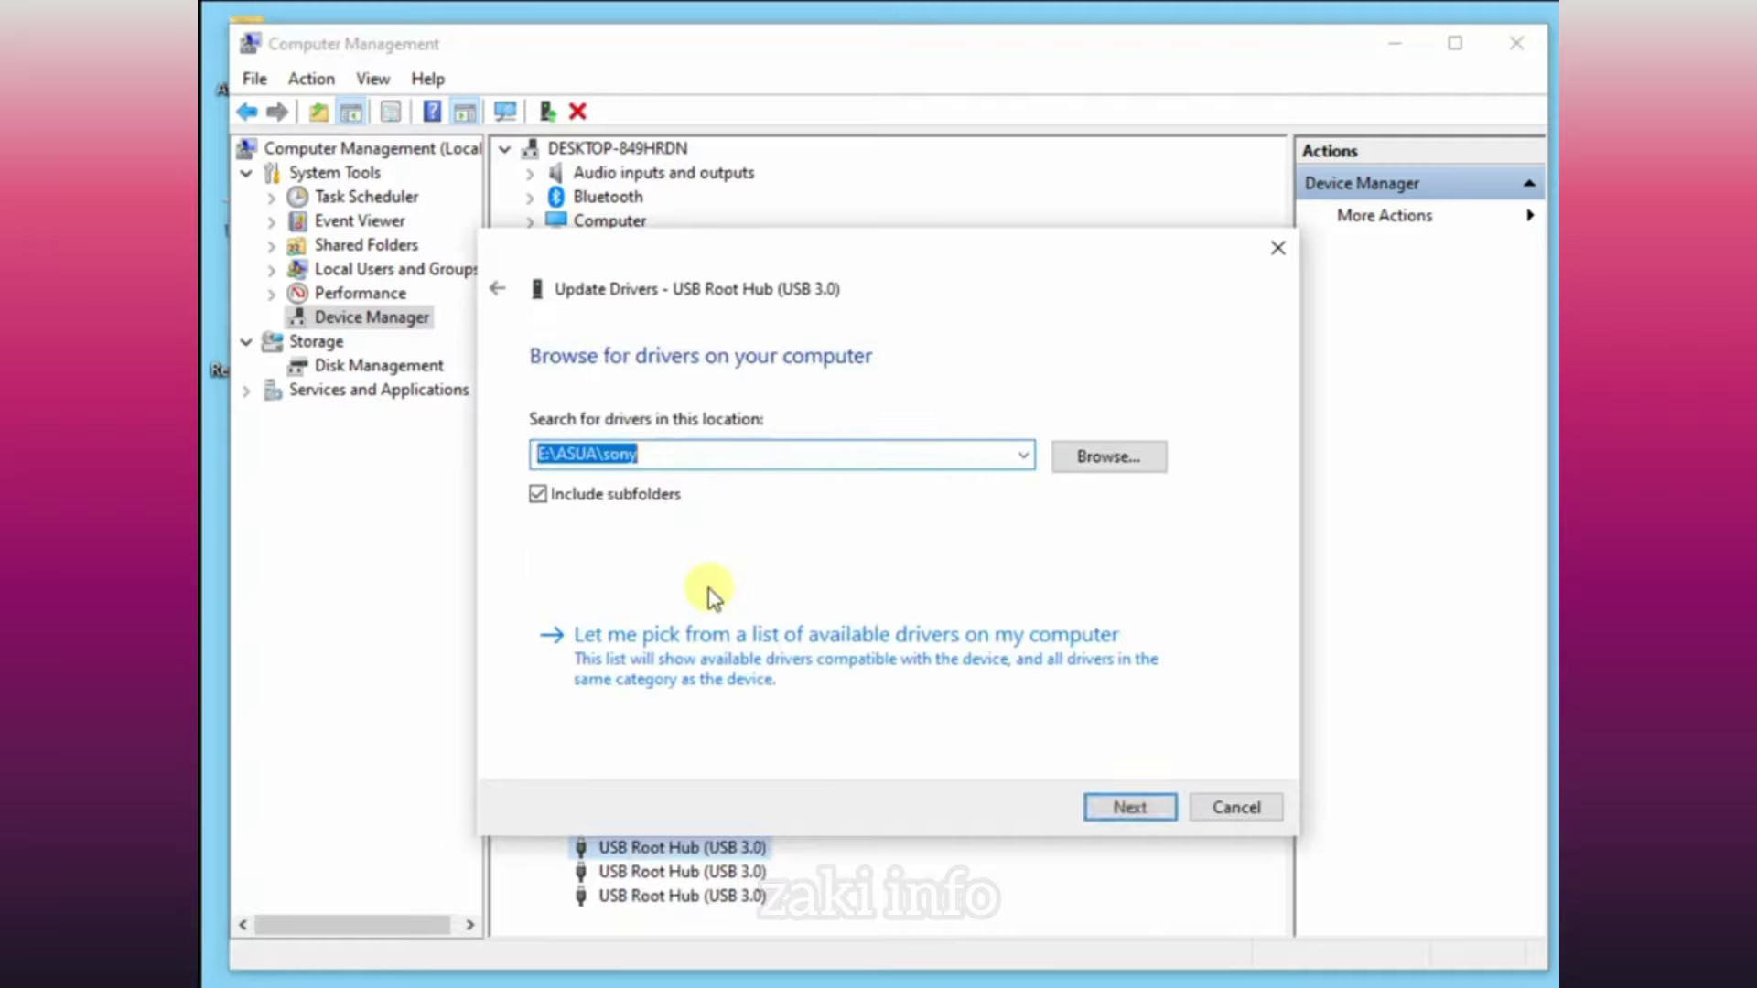
{"action": "left_click", "coordinate": [705, 668]}
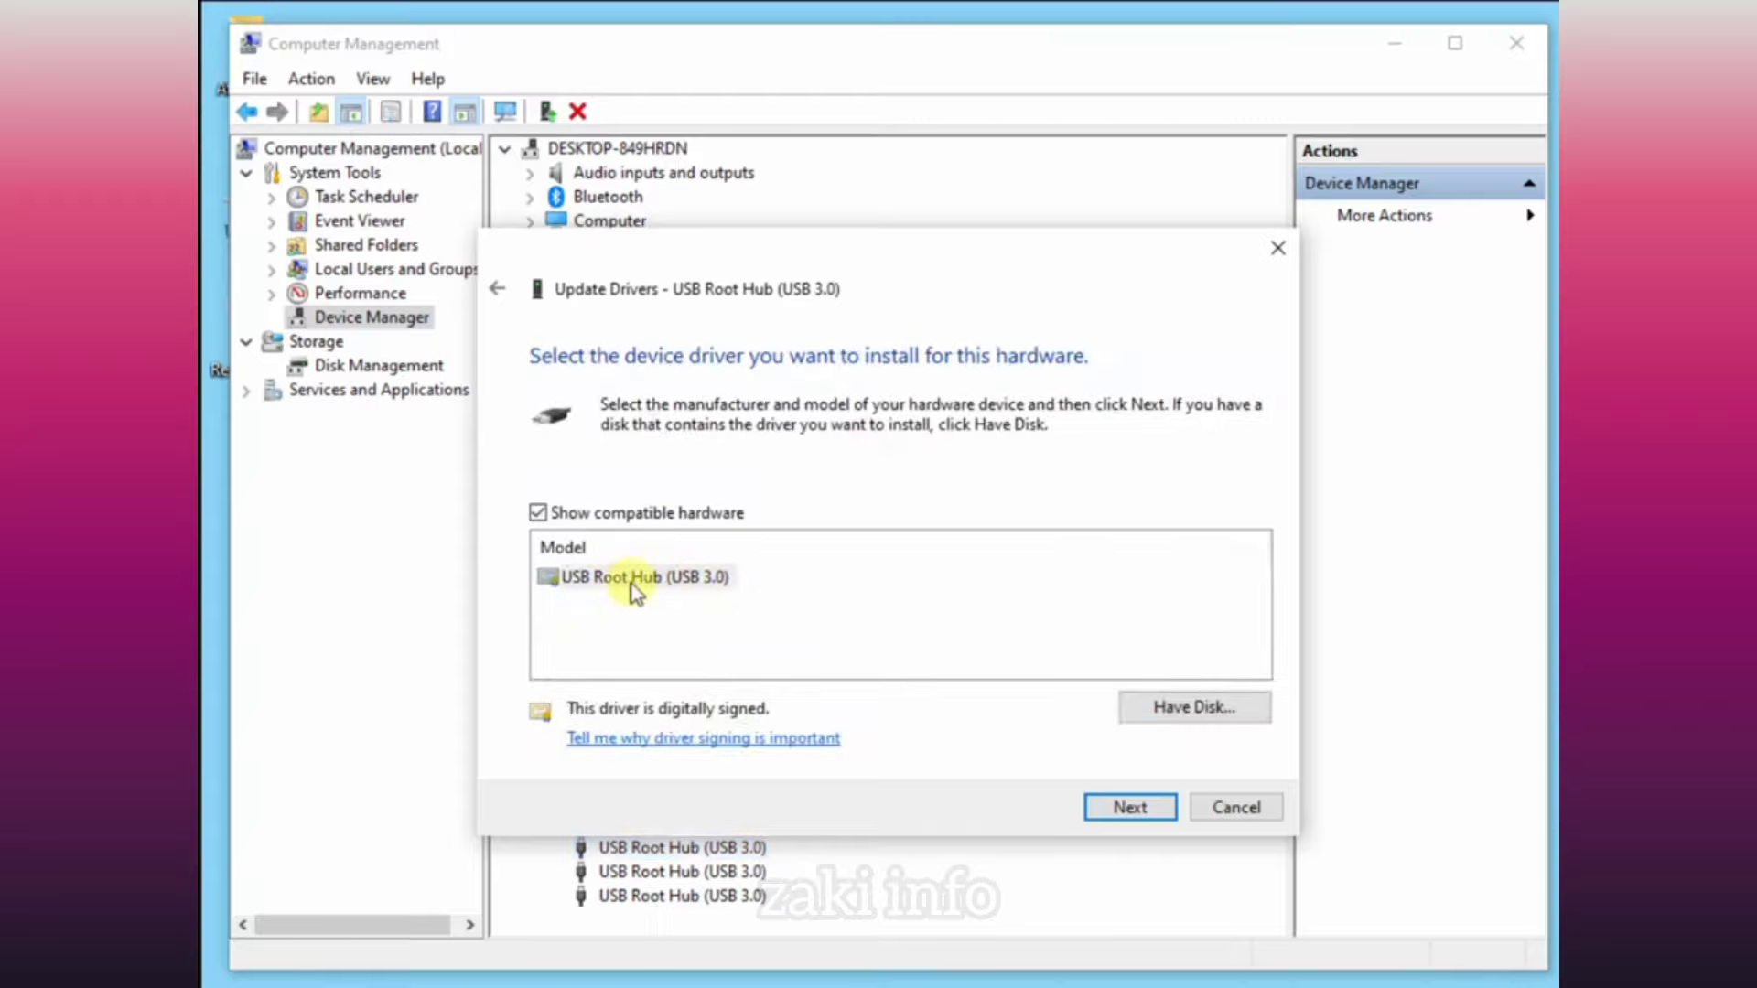
{"action": "left_click", "coordinate": [696, 583]}
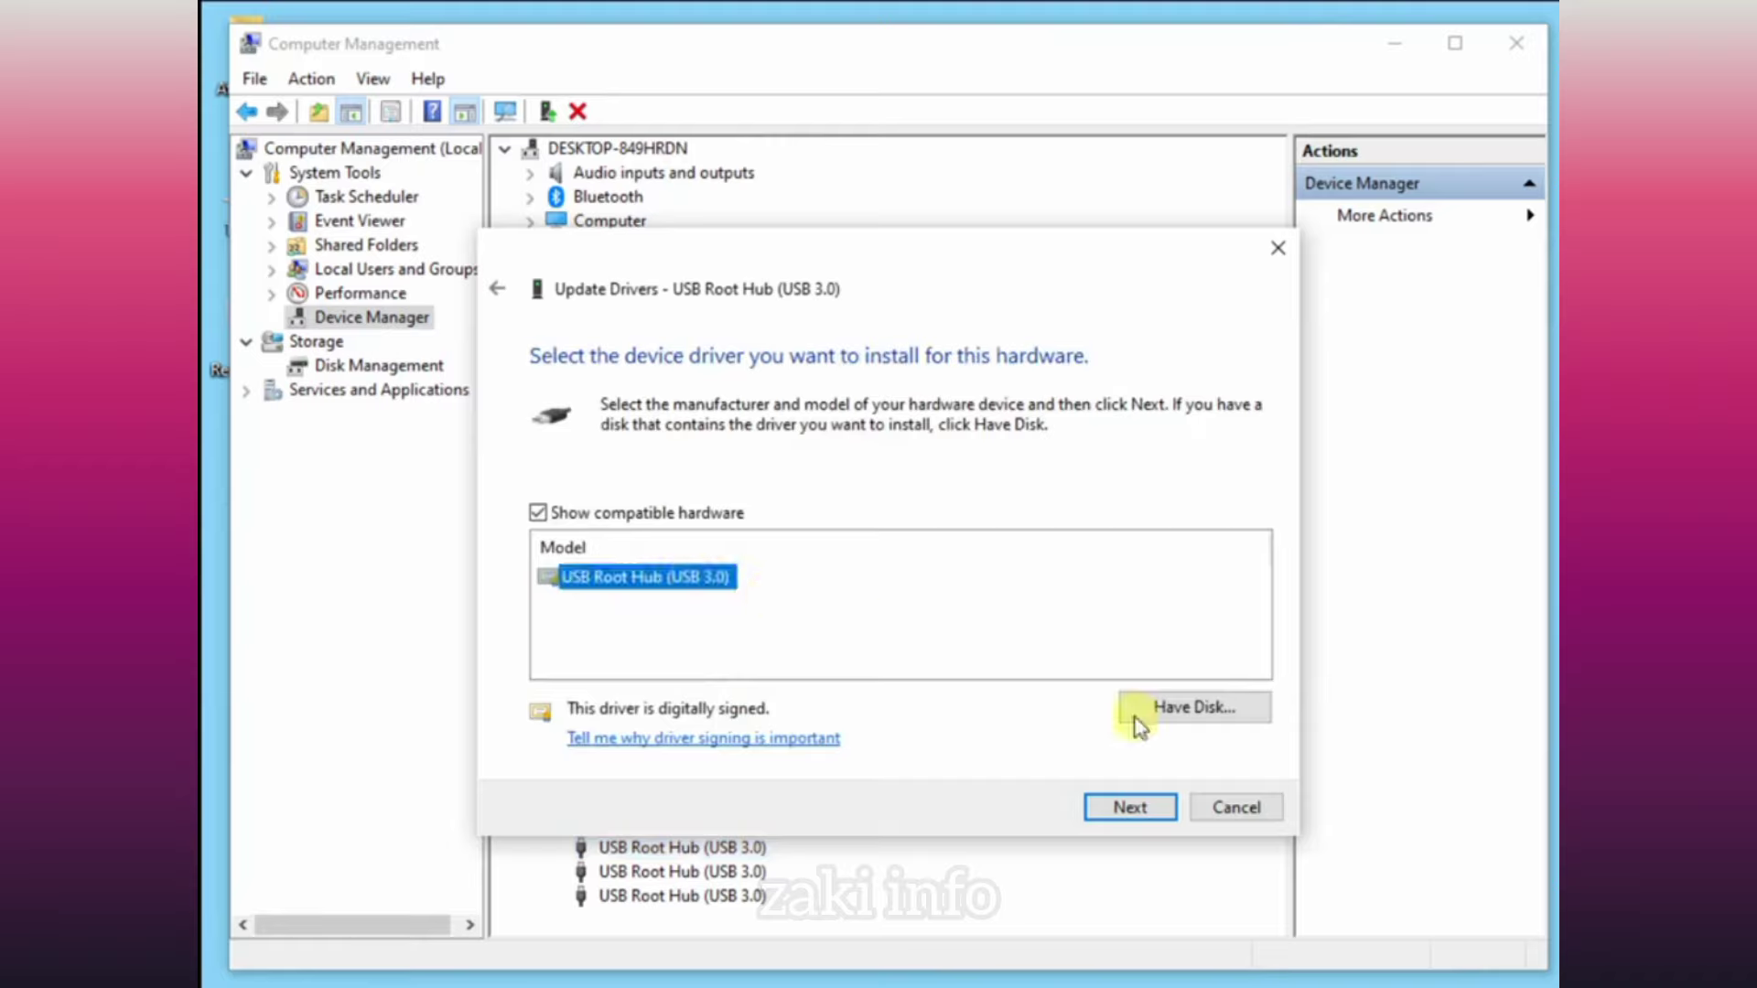
{"action": "left_click", "coordinate": [1139, 809]}
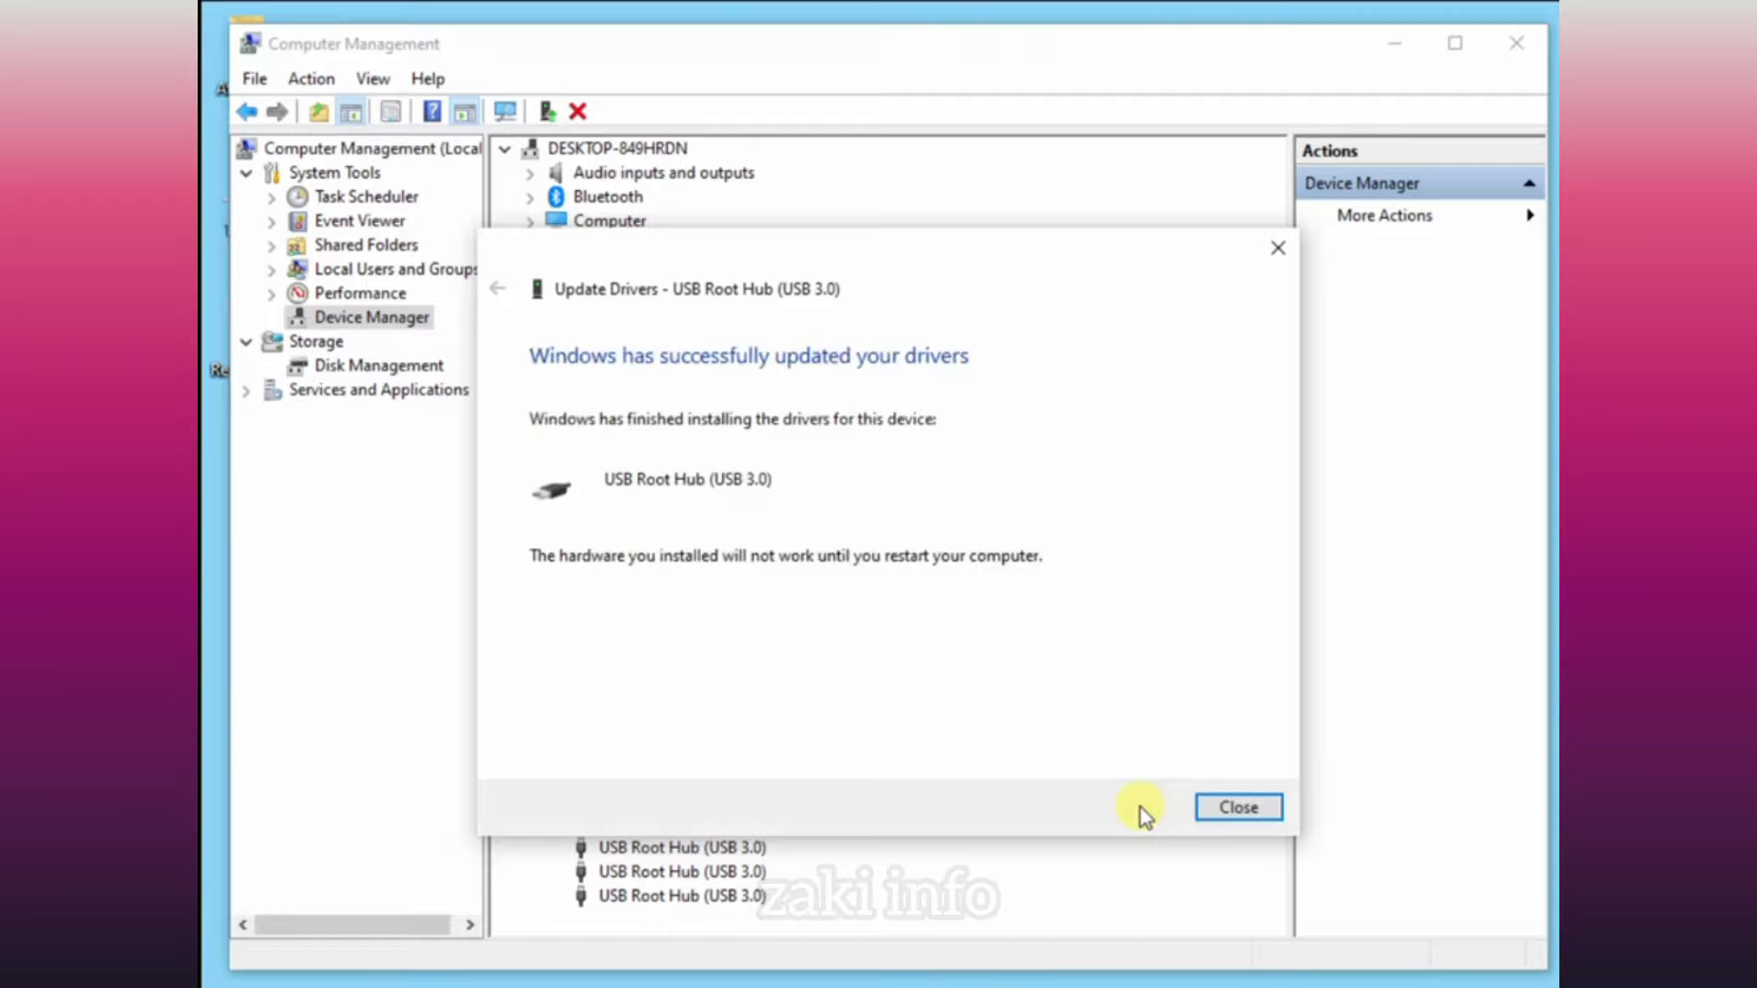
{"action": "left_click", "coordinate": [1237, 808]}
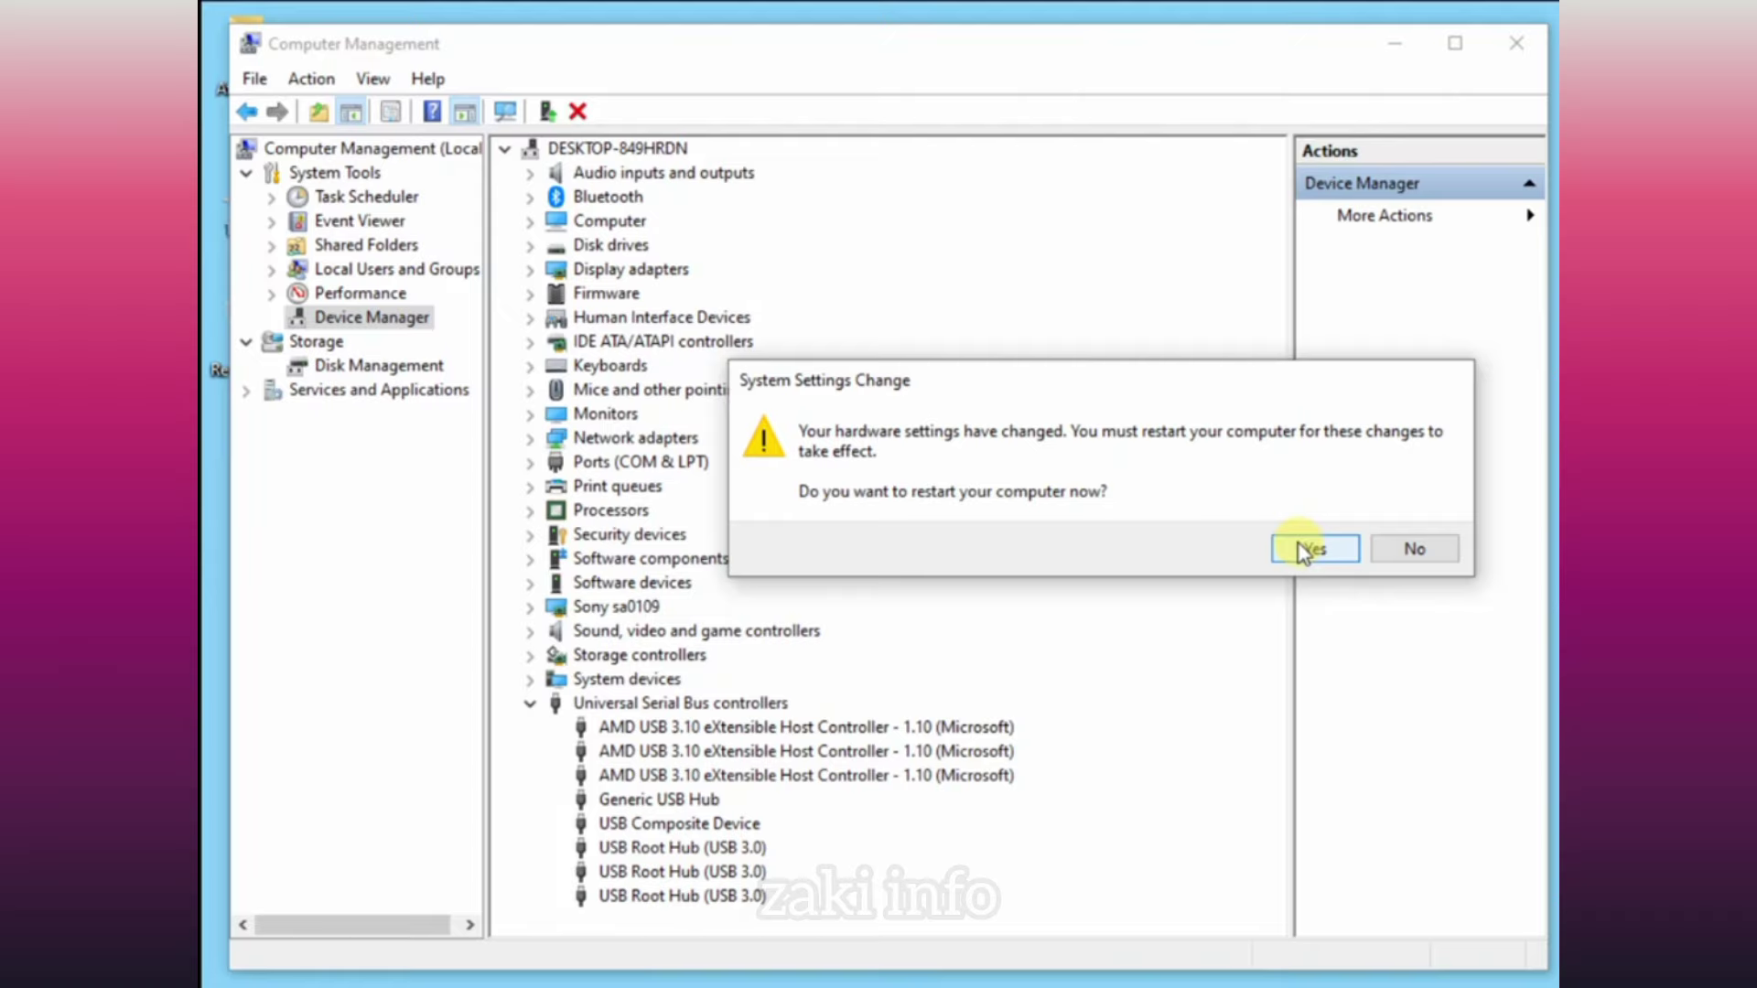
{"action": "left_click", "coordinate": [1398, 549]}
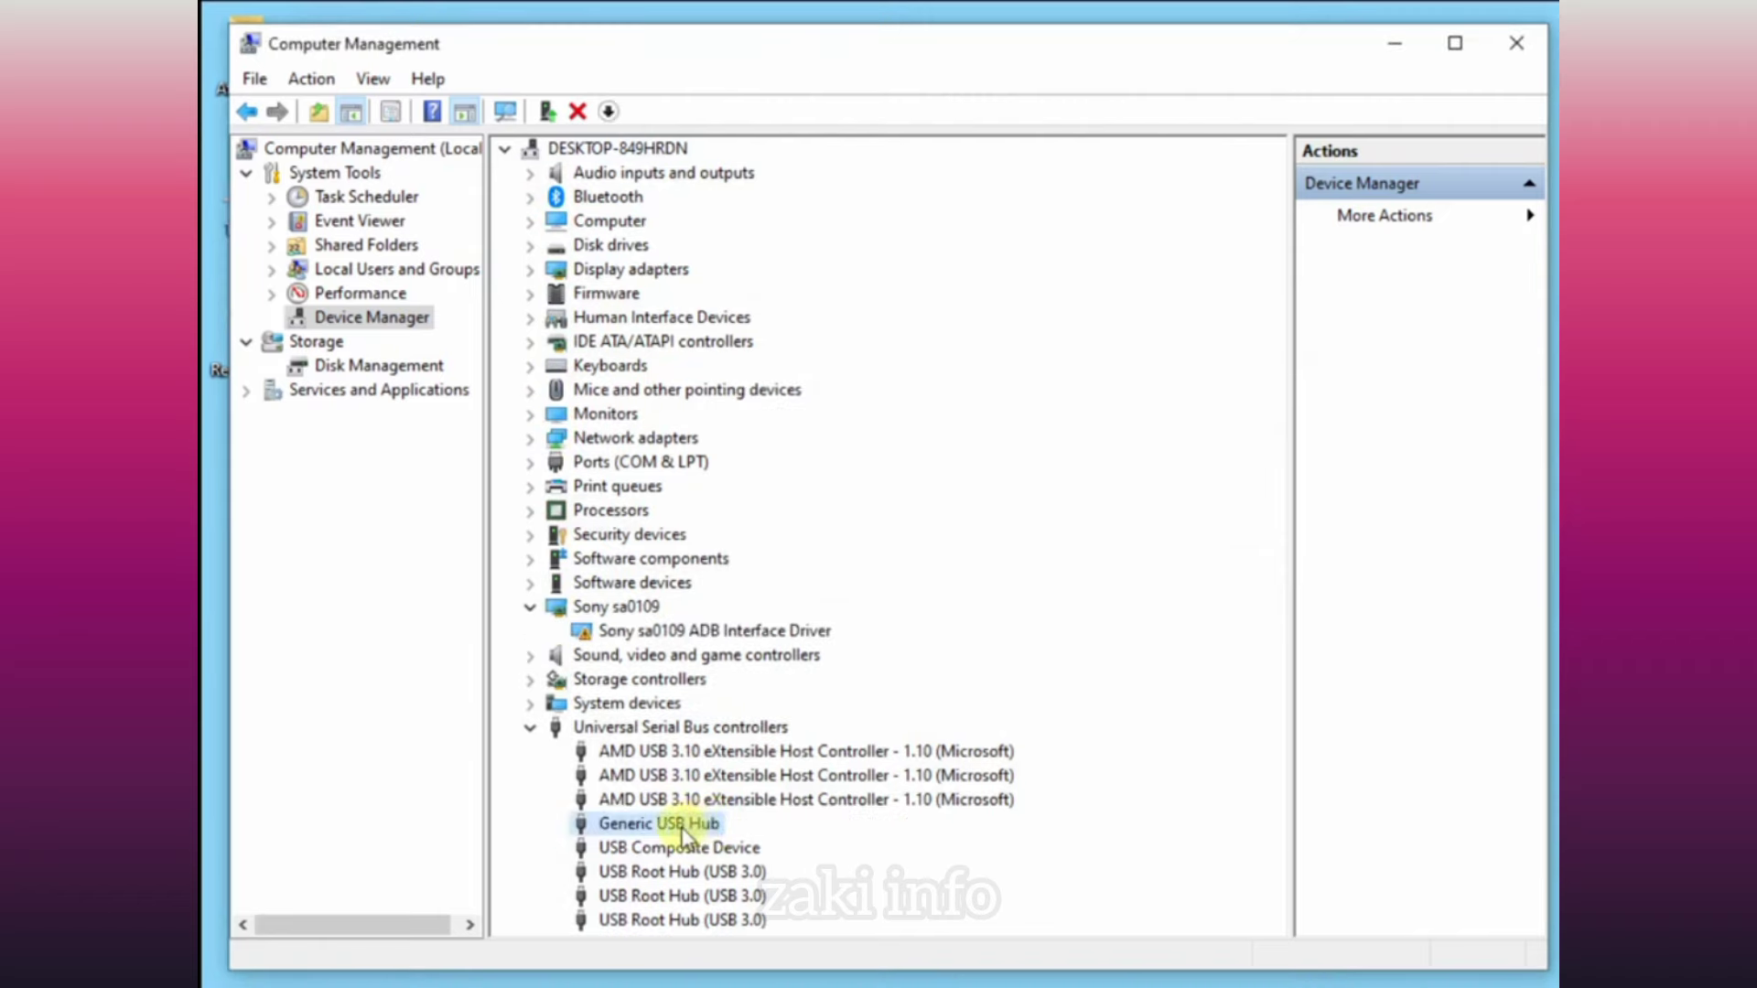
Step: Update the Generic USB Hub driver by picking Generic USB Hub from the available drivers on the computer
{"action": "right_click", "coordinate": [693, 828]}
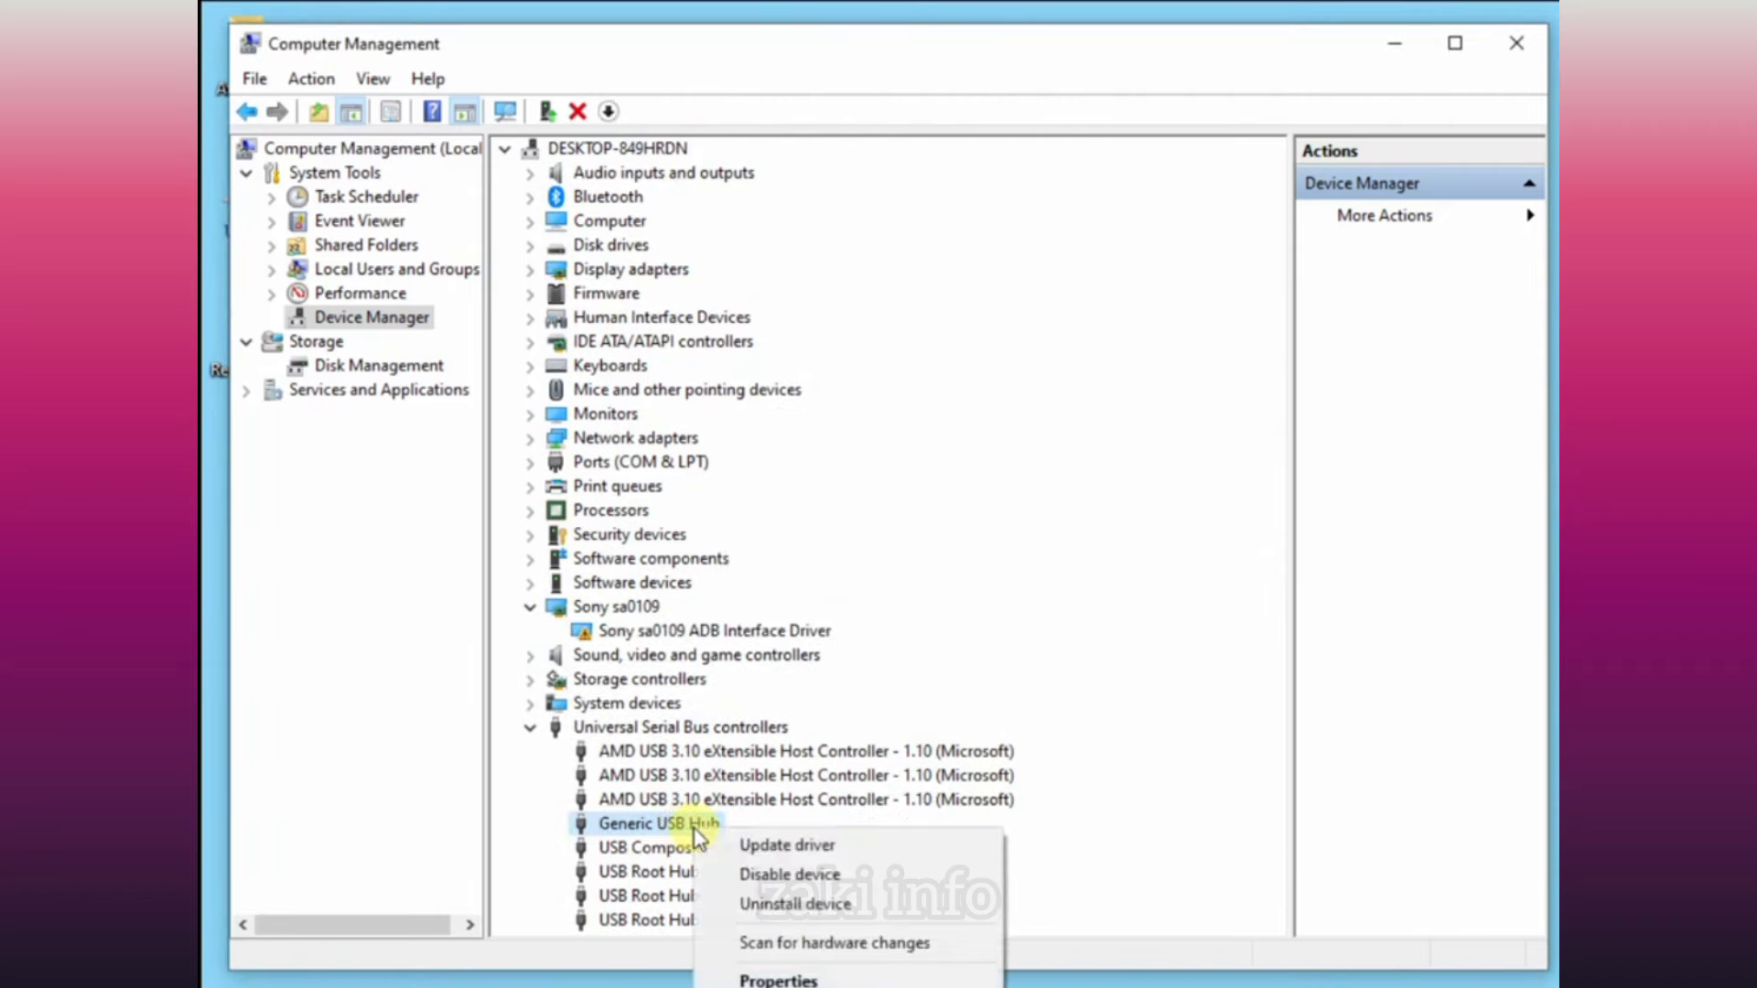
{"action": "left_click", "coordinate": [755, 847]}
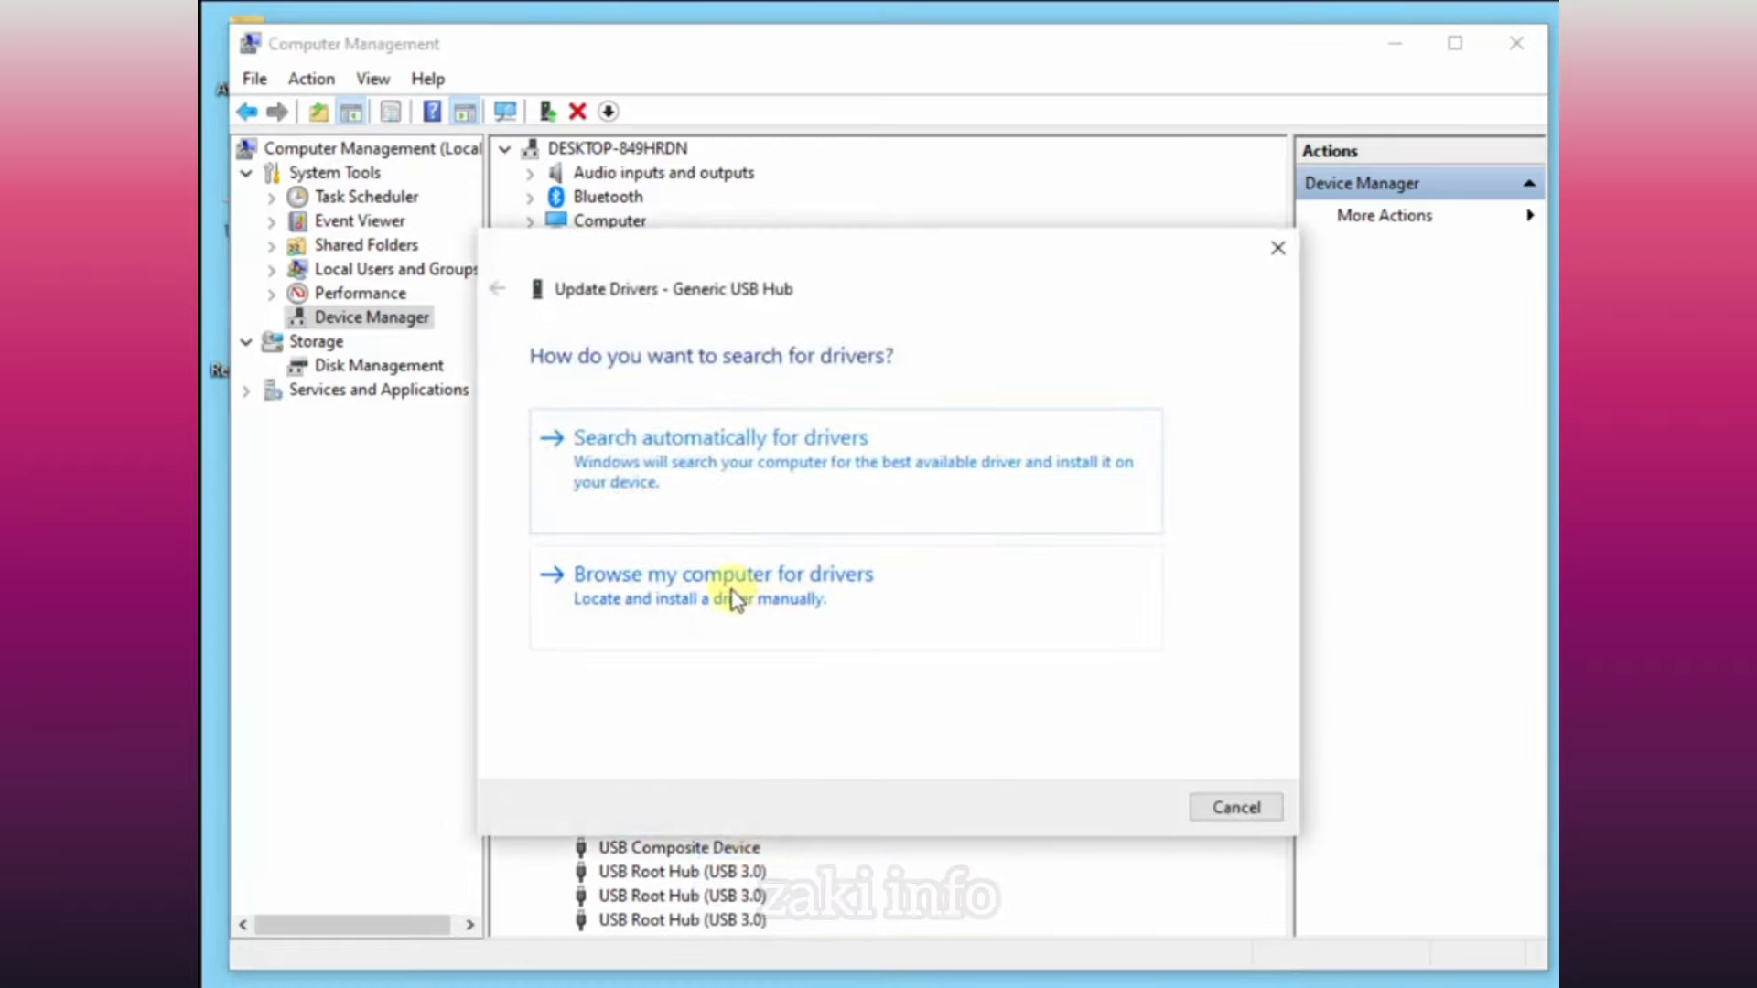
{"action": "left_click", "coordinate": [749, 599]}
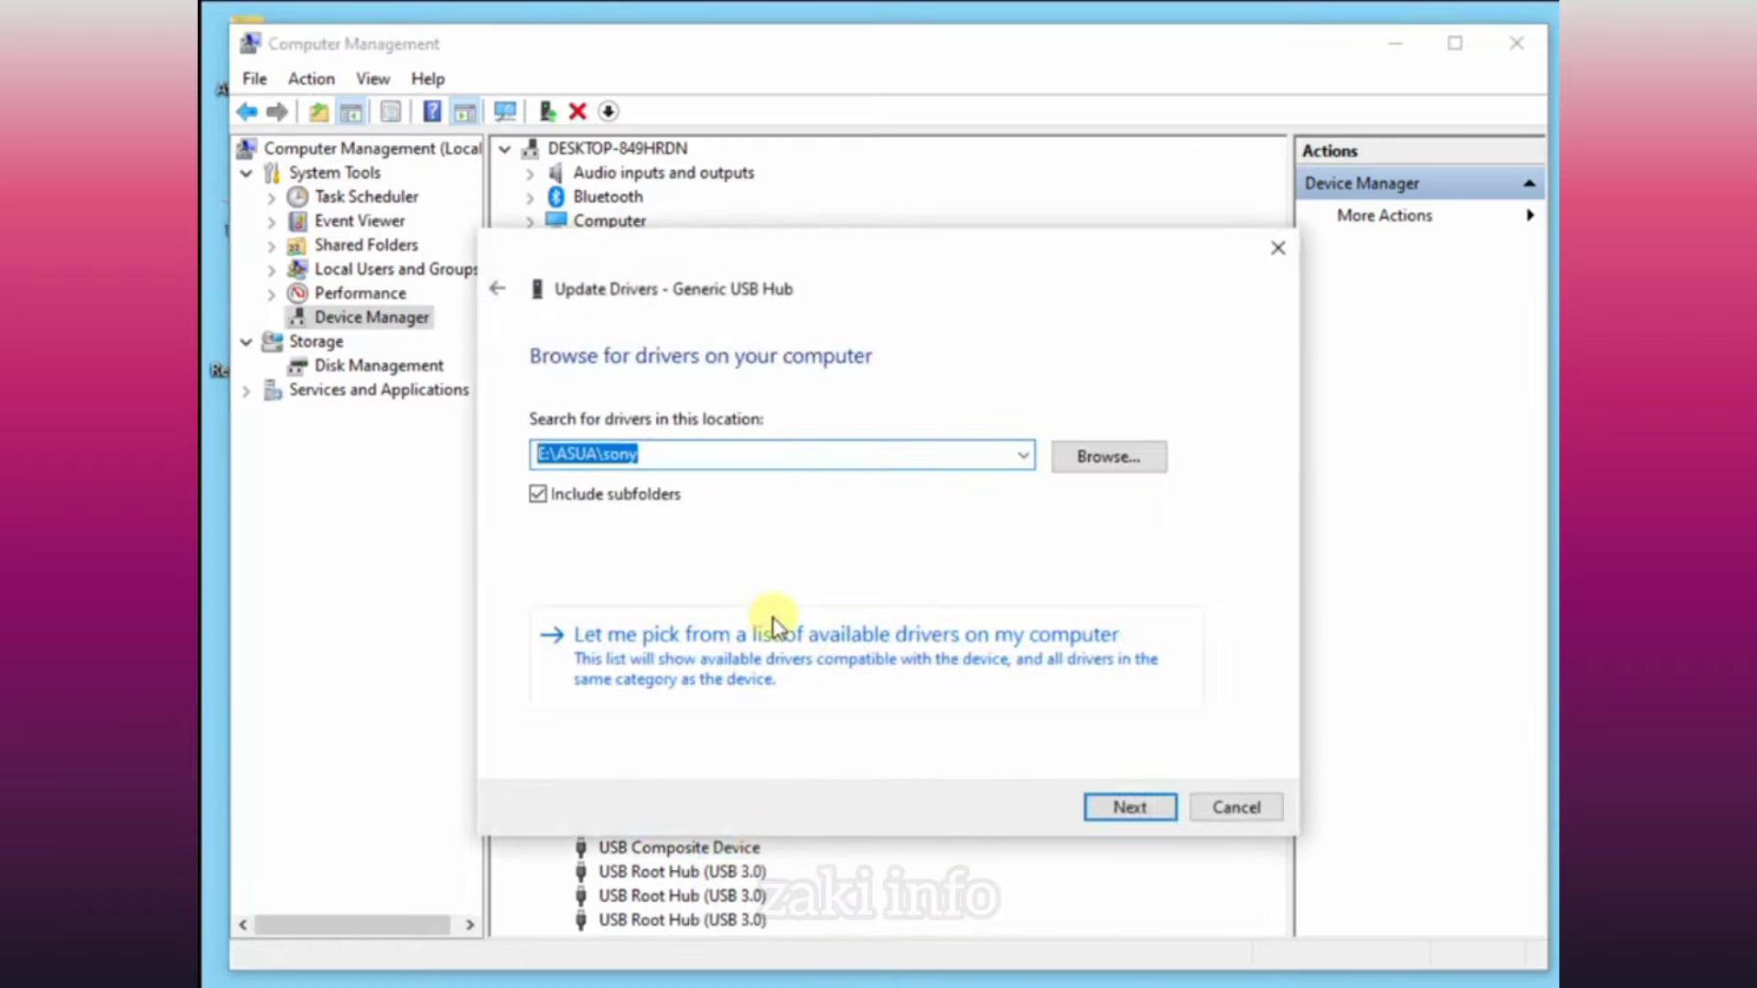
{"action": "left_click", "coordinate": [723, 673]}
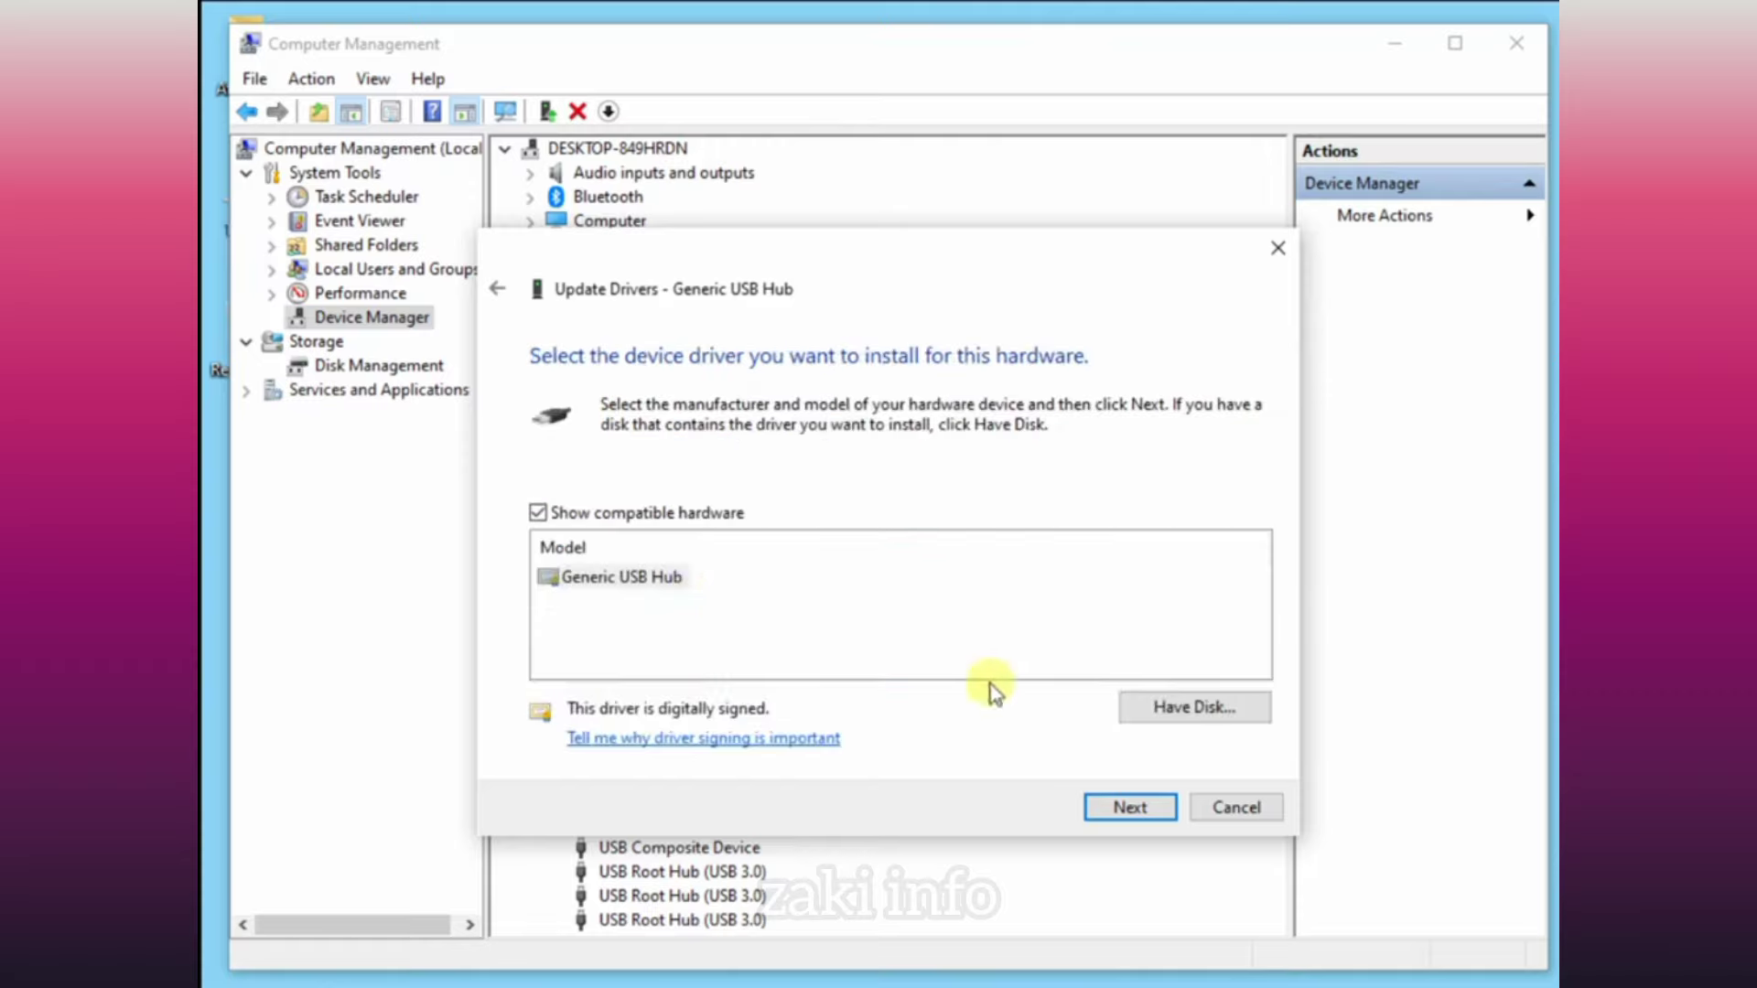
{"action": "left_click", "coordinate": [1110, 808]}
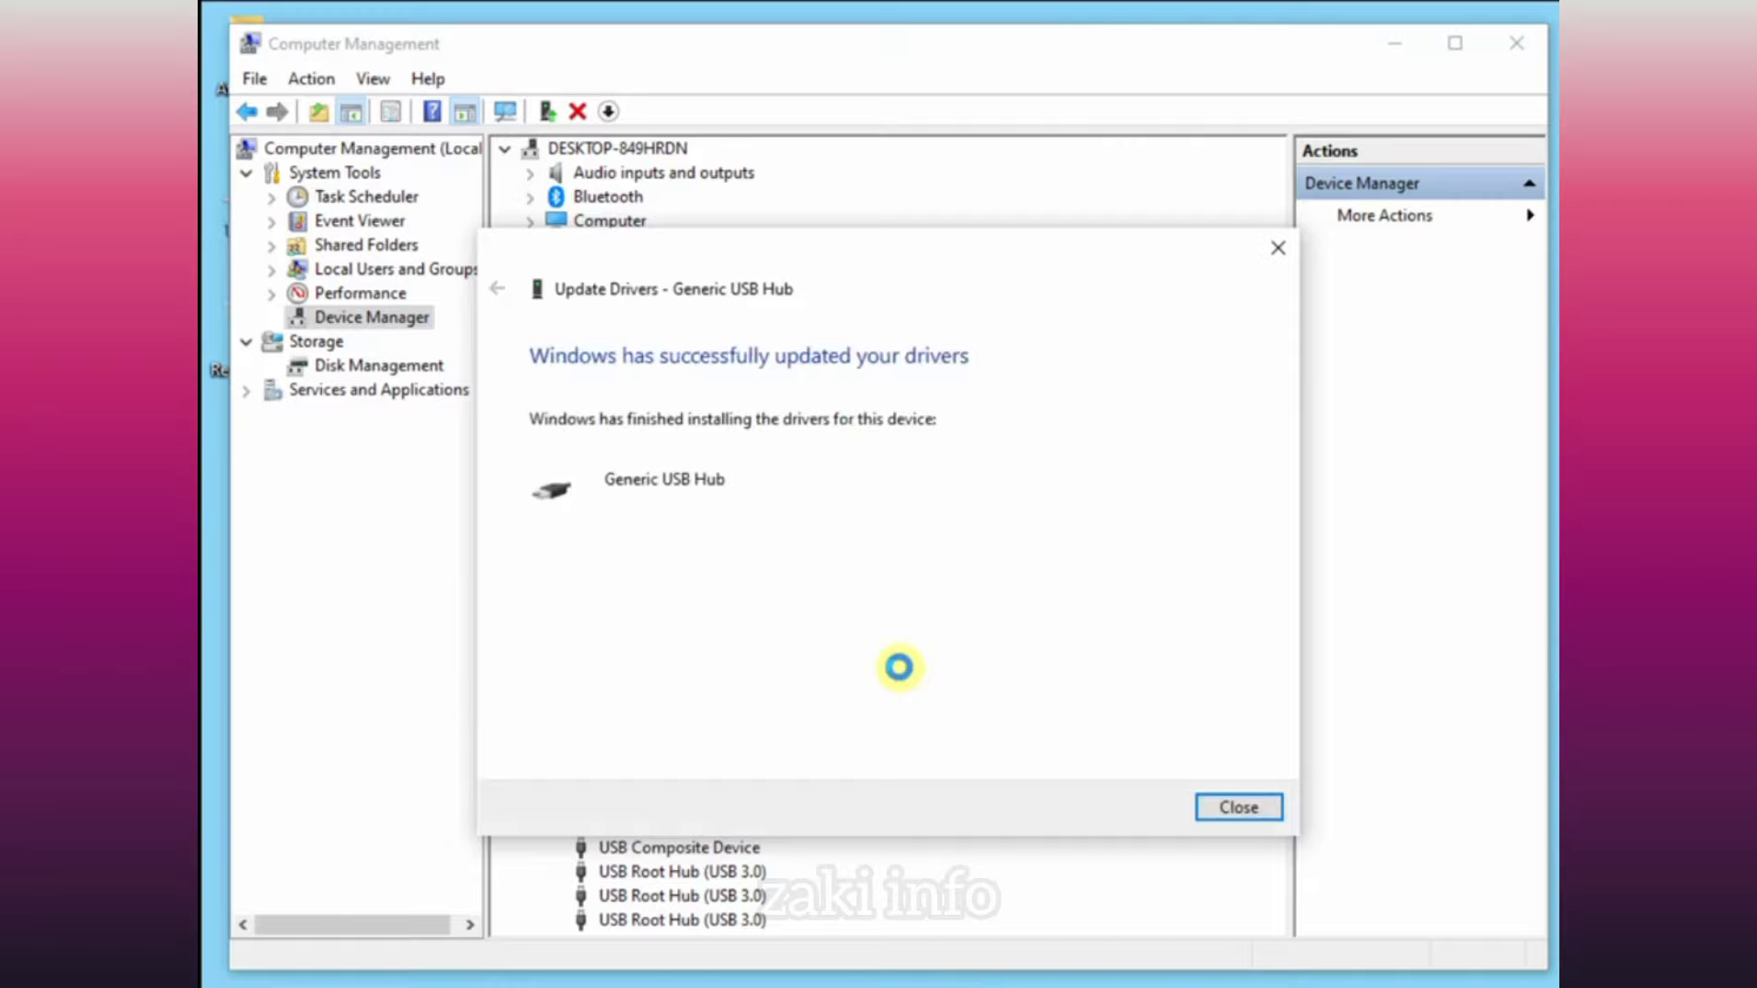
{"action": "left_click", "coordinate": [1207, 809]}
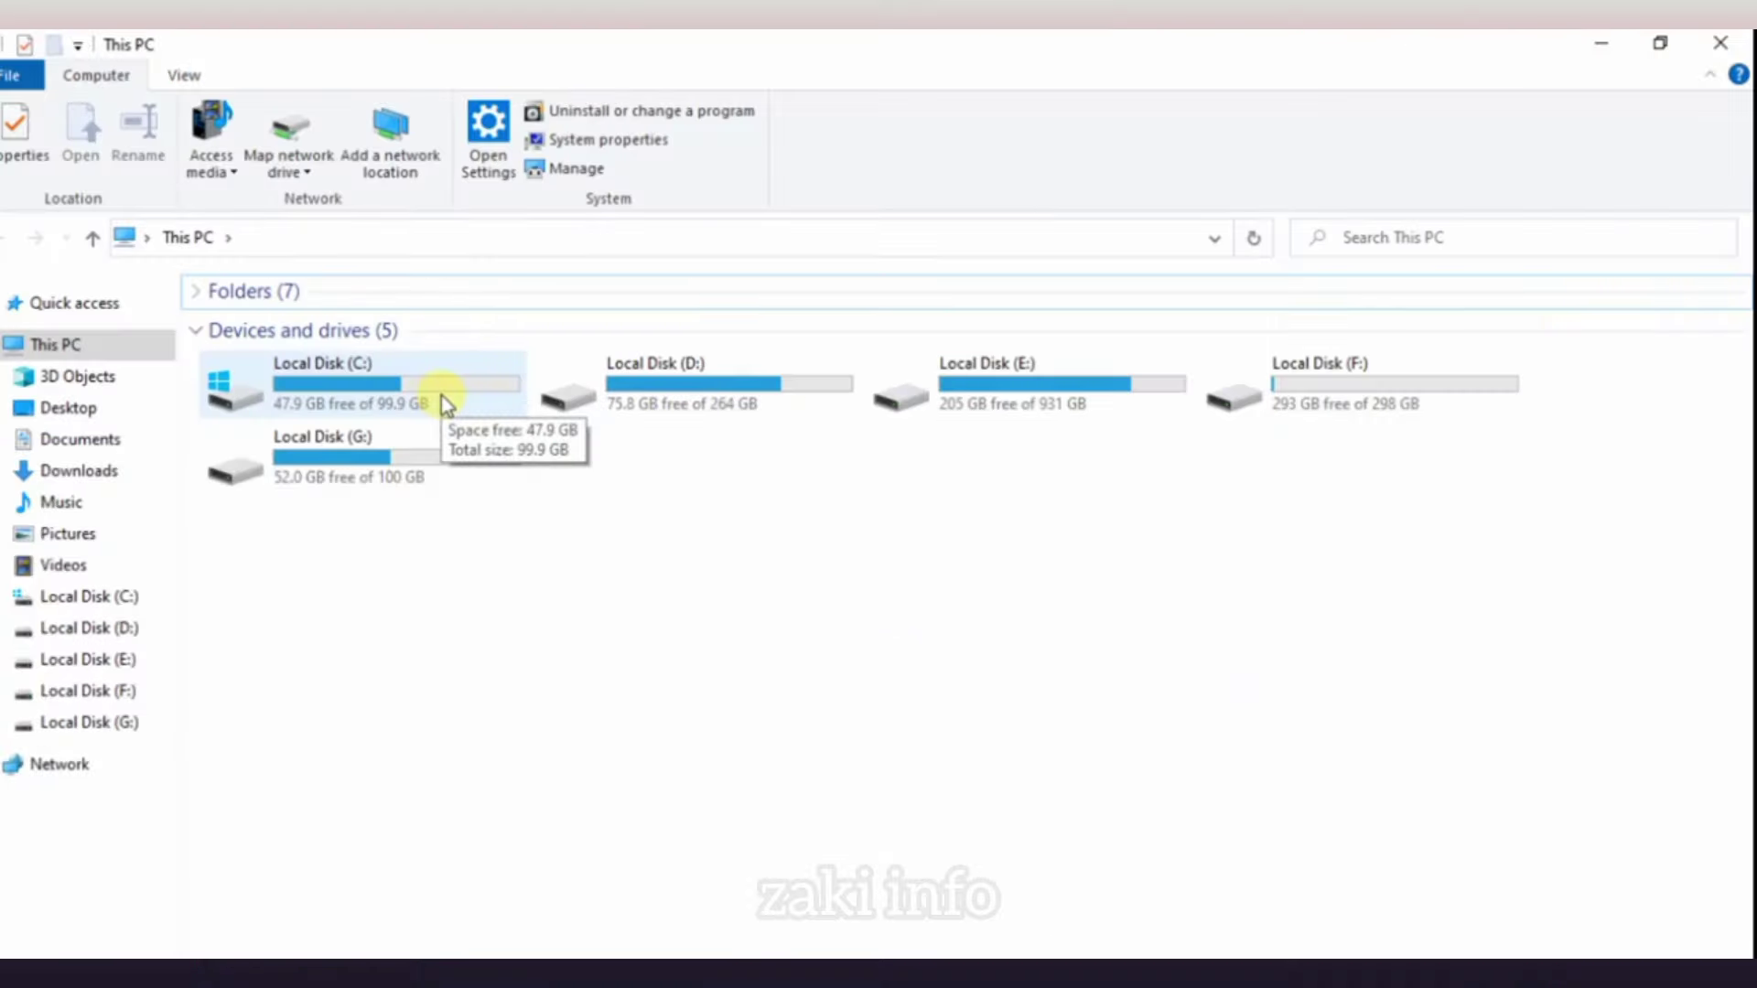
Step: Open the INF folder inside the Windows folder on Local Disk (C:)
{"action": "double_click", "coordinate": [443, 403]}
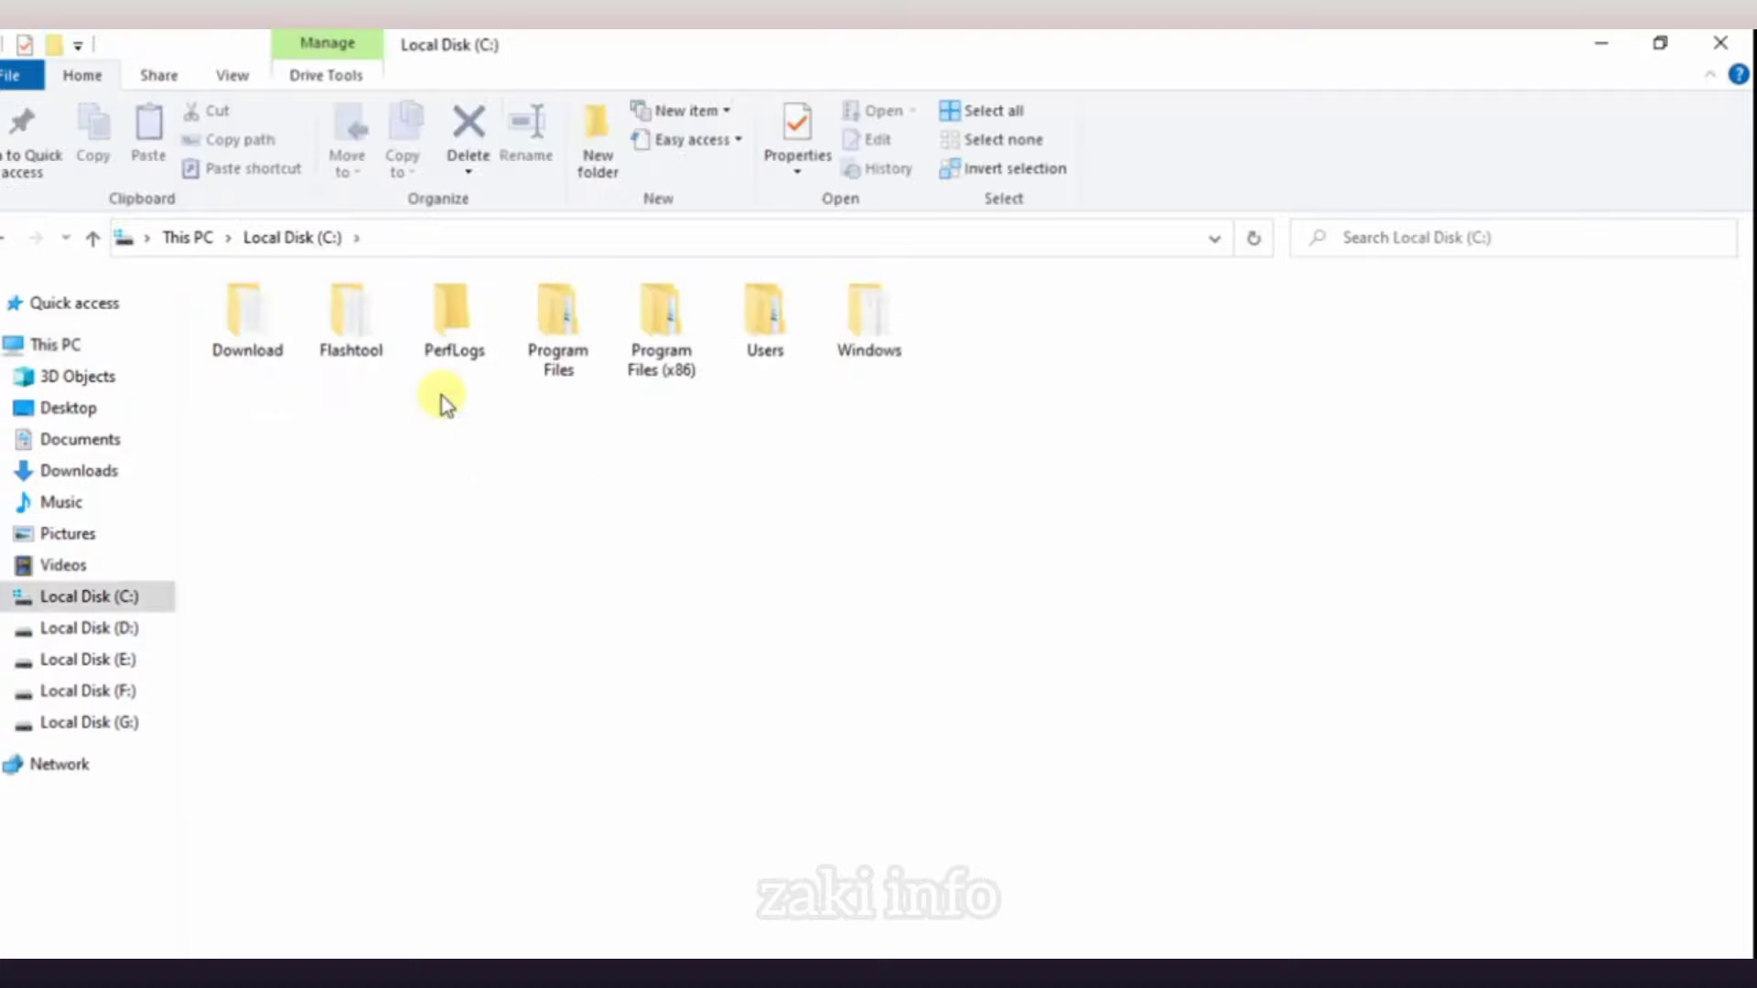
{"action": "double_click", "coordinate": [868, 352]}
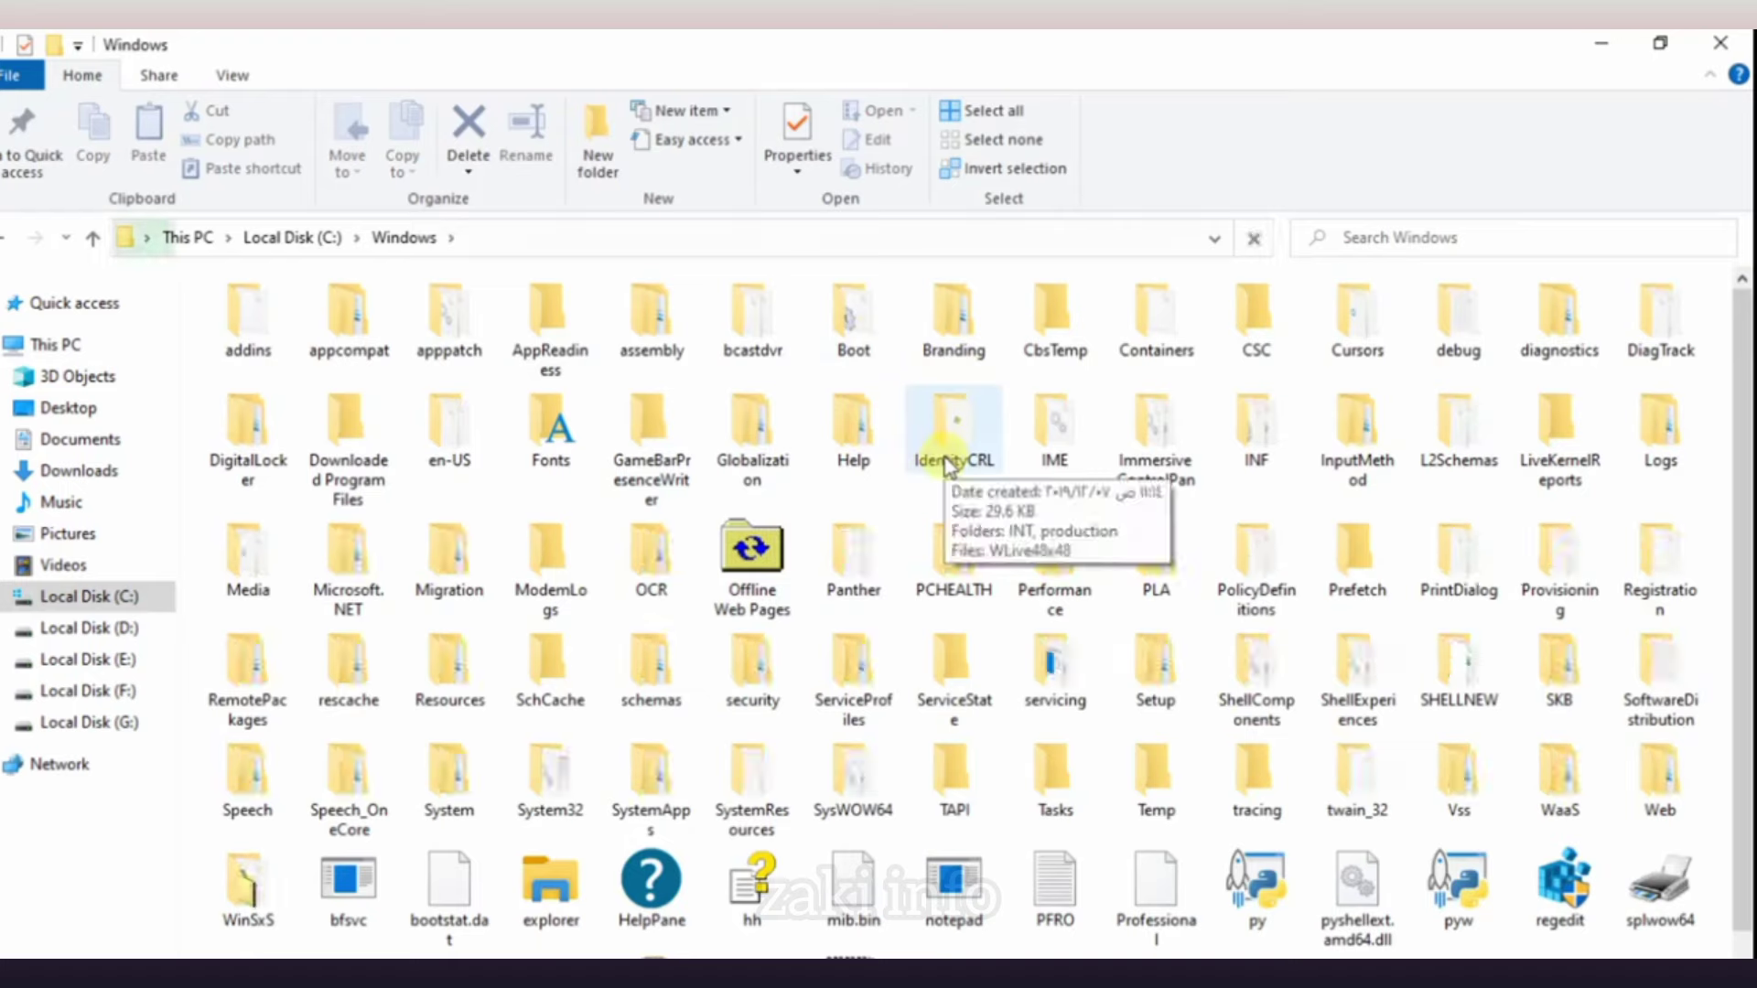
{"action": "double_click", "coordinate": [1257, 462]}
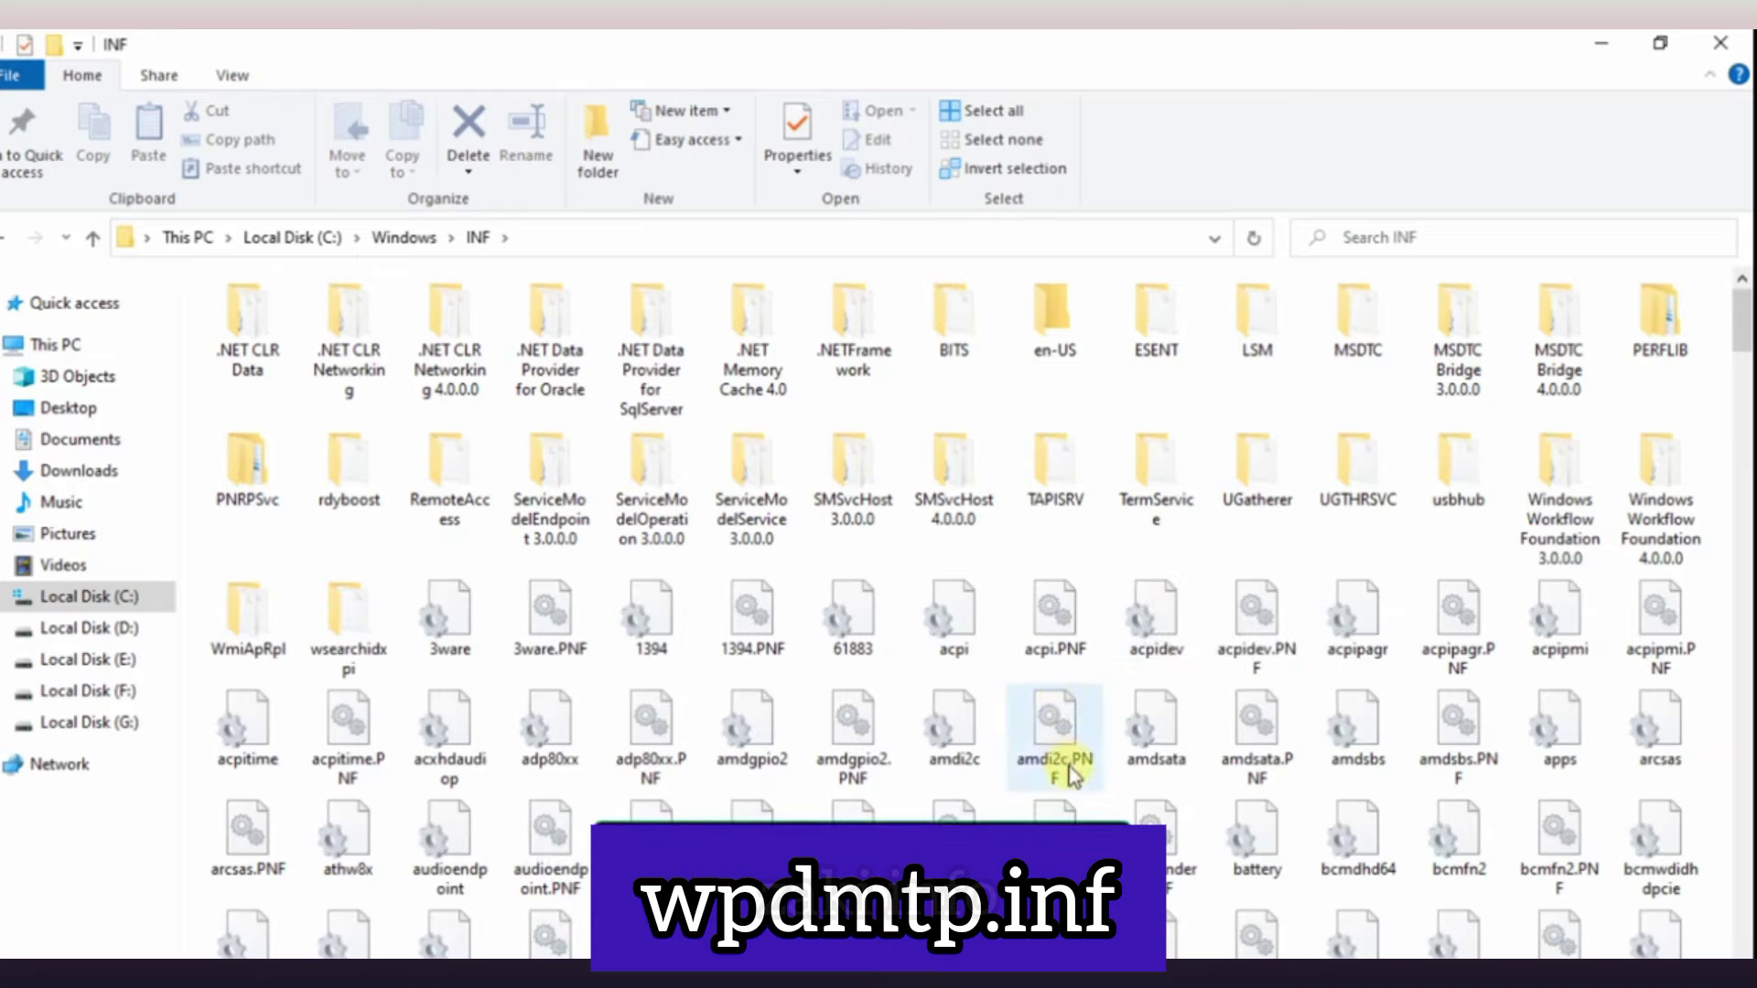
Step: Search the INF folder for wpdmtp.inf
{"action": "scroll", "coordinate": [1072, 778], "scroll_direction": "down", "scroll_amount": 15}
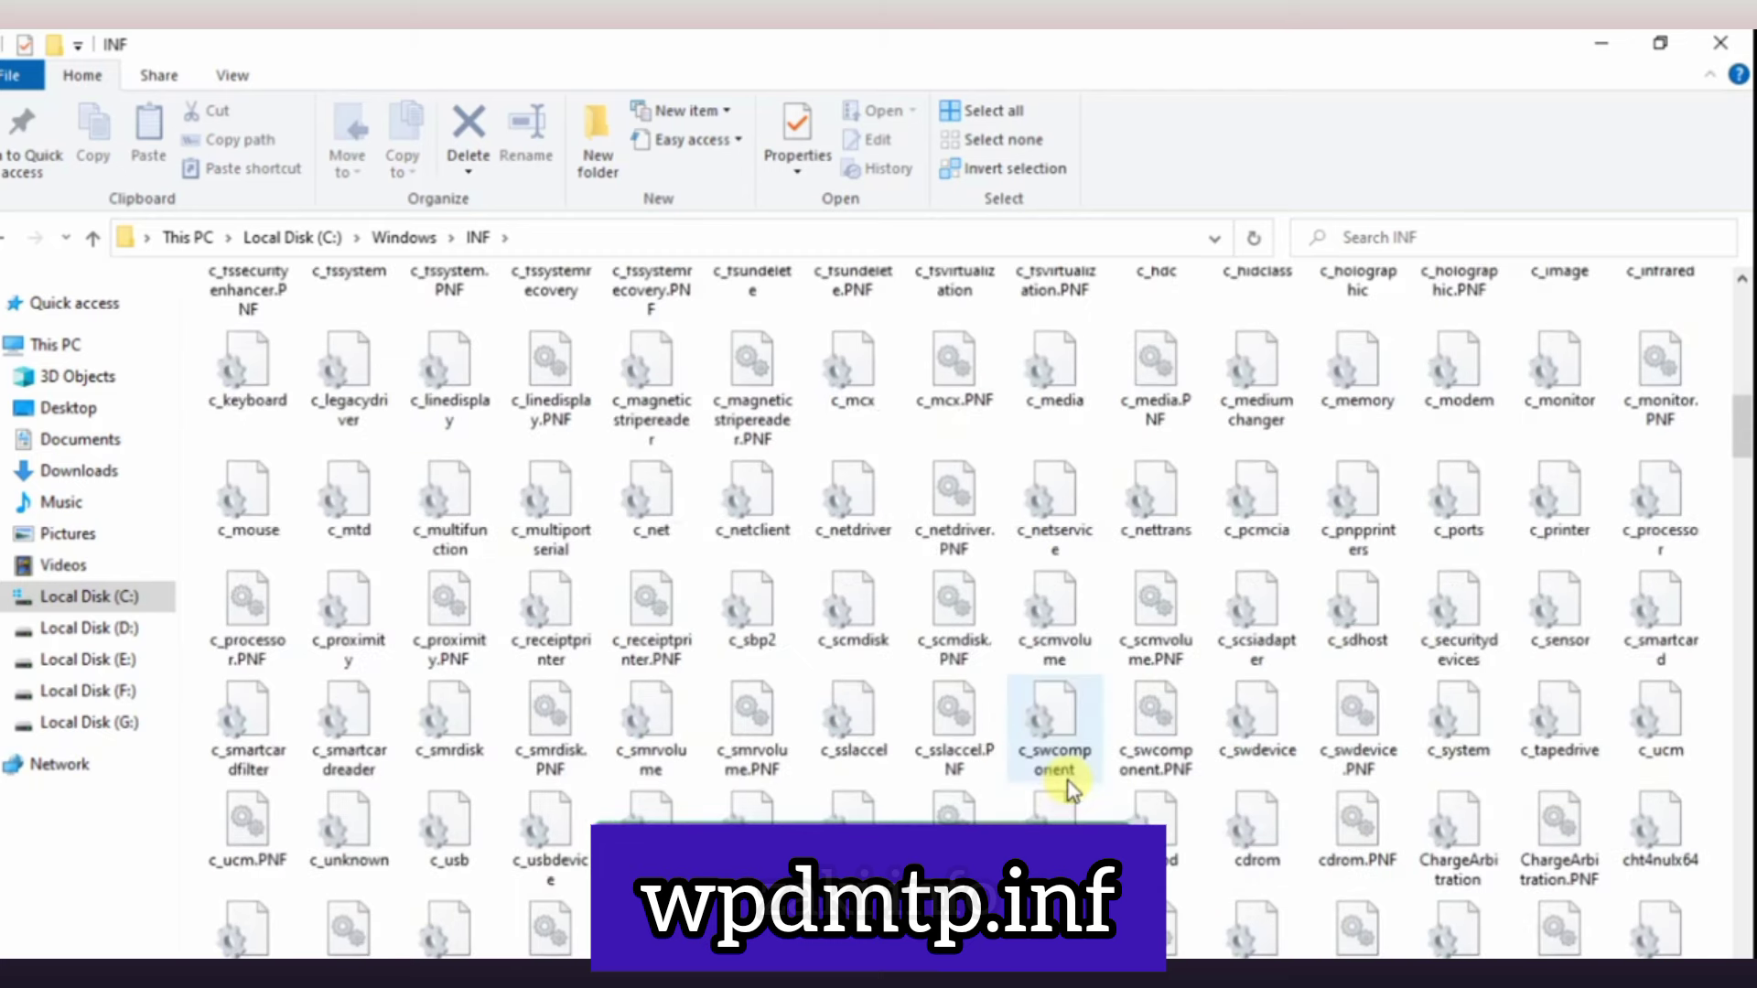
{"action": "scroll", "coordinate": [1073, 785], "scroll_direction": "down", "scroll_amount": 3}
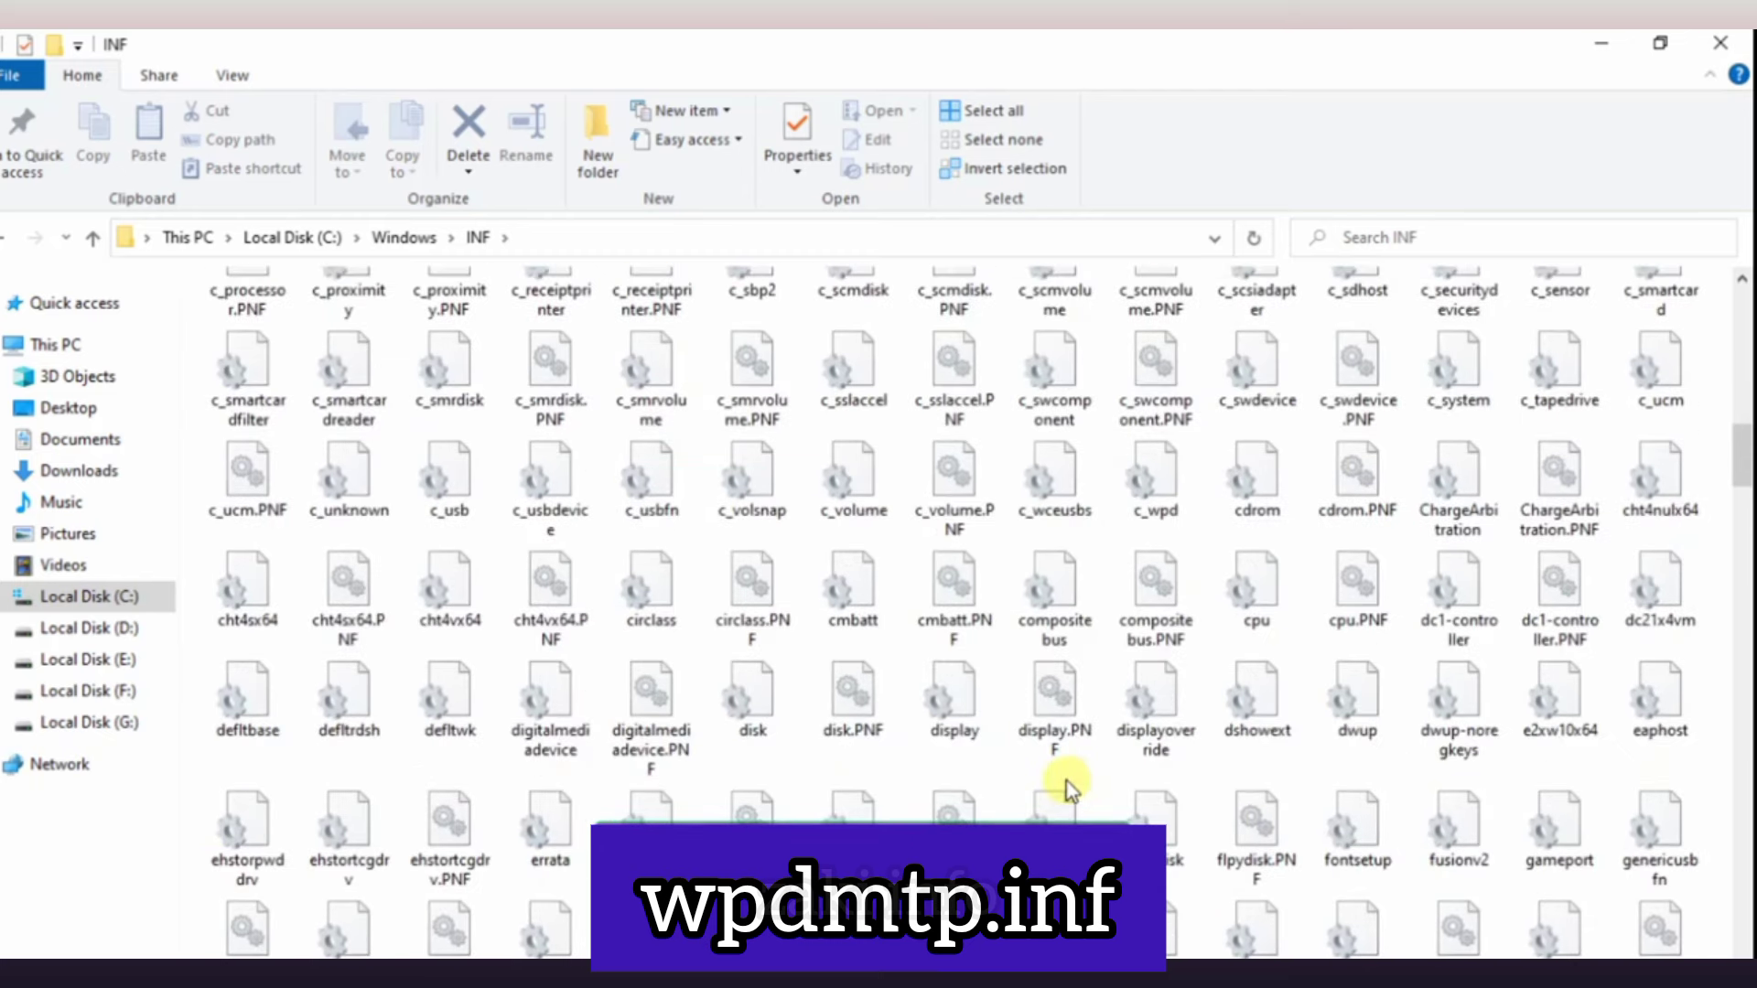
{"action": "left_click", "coordinate": [1456, 230]}
{"action": "type", "text": "wpdmtp.inf"}
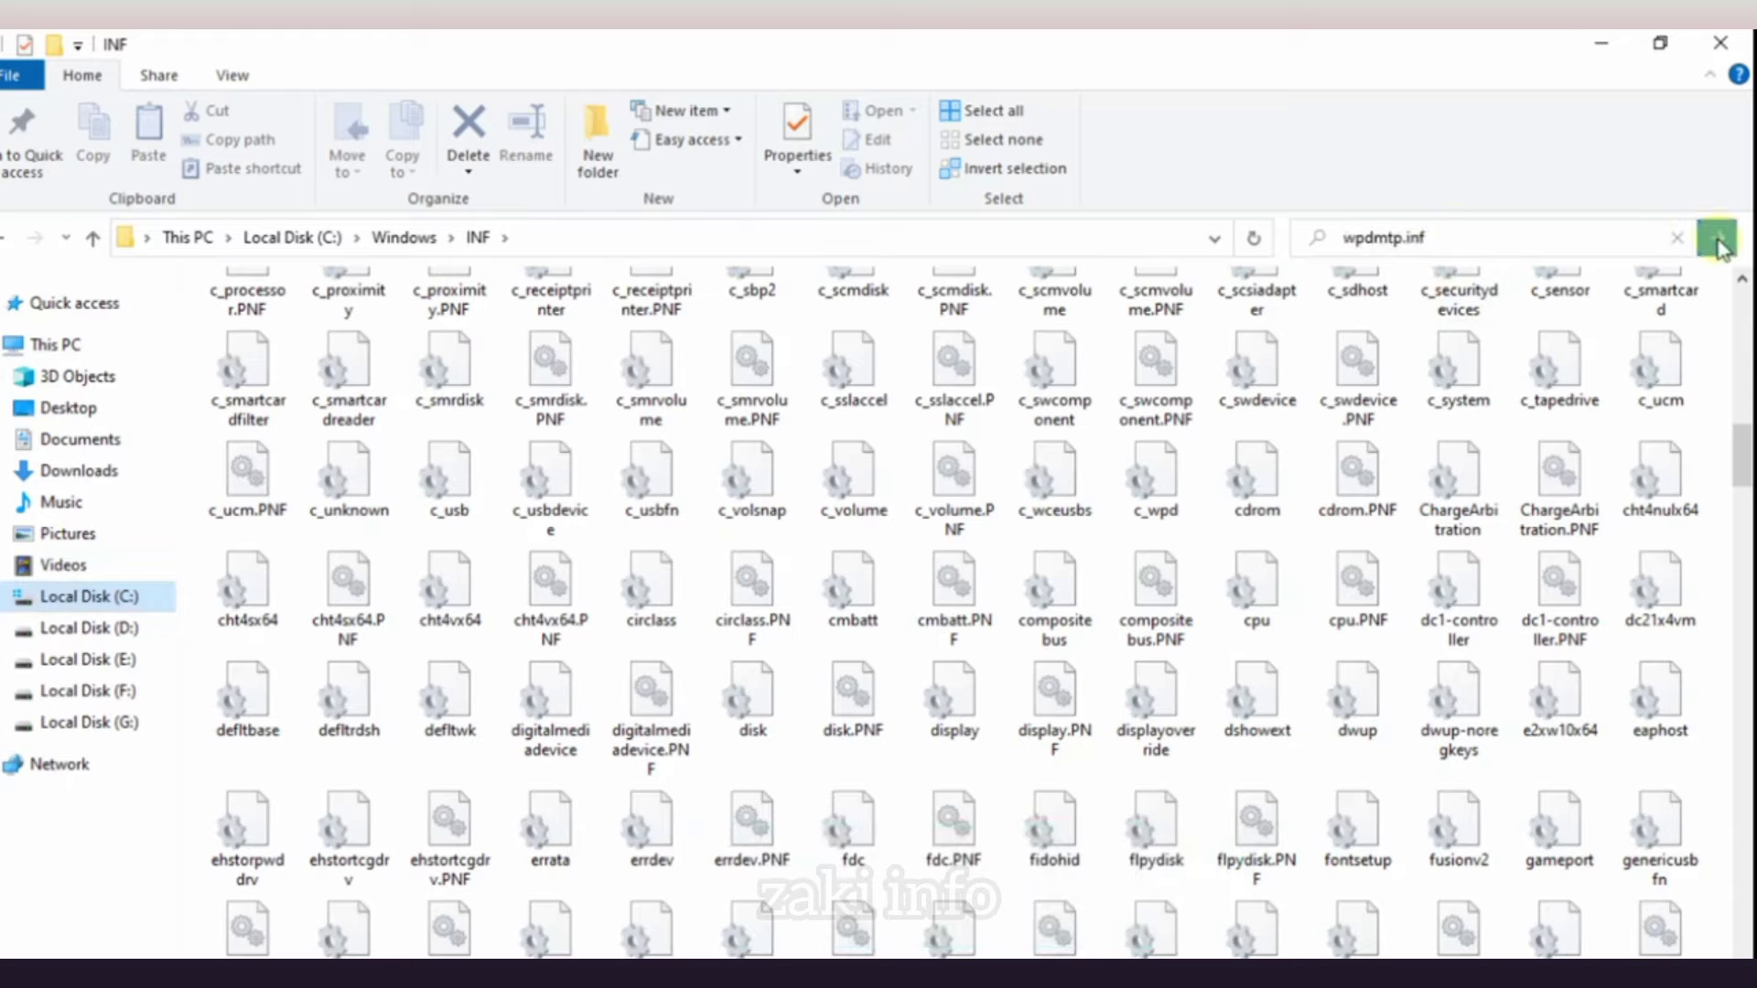
{"action": "left_click", "coordinate": [1719, 242]}
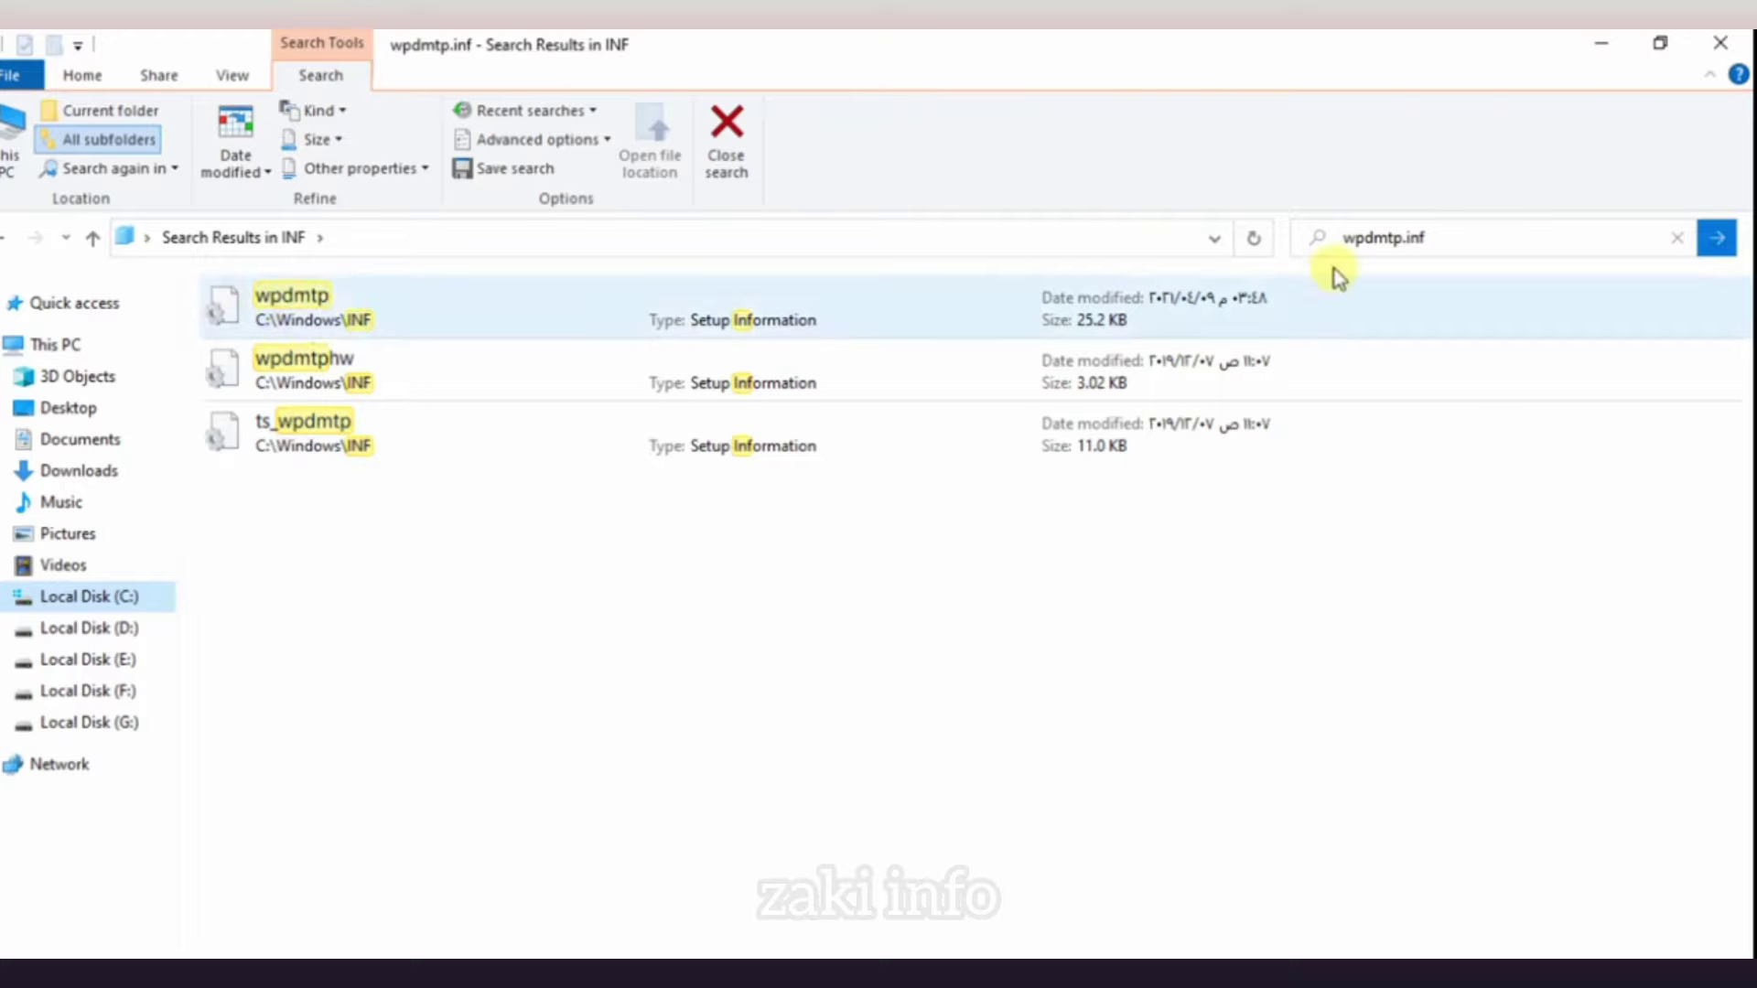
{"action": "left_click", "coordinate": [1355, 242]}
Step: Install the wpdmtp setup information file from the search results
{"action": "left_click", "coordinate": [286, 316]}
{"action": "right_click", "coordinate": [285, 314]}
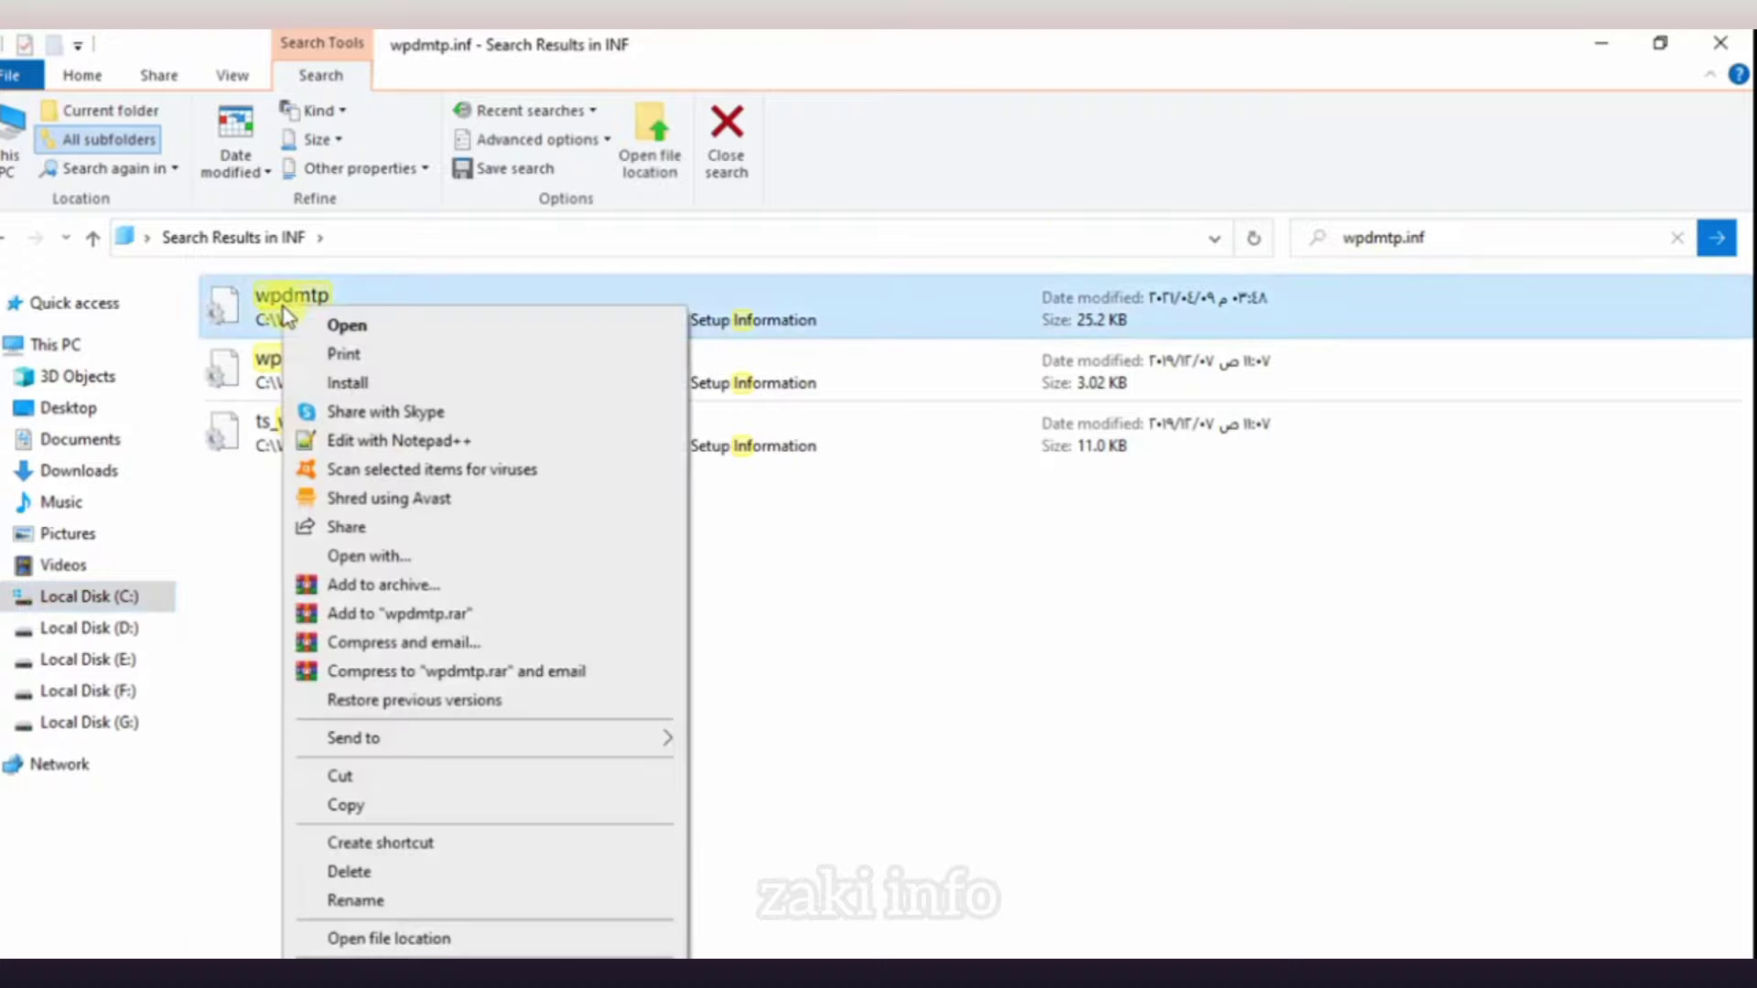
{"action": "left_click", "coordinate": [401, 387]}
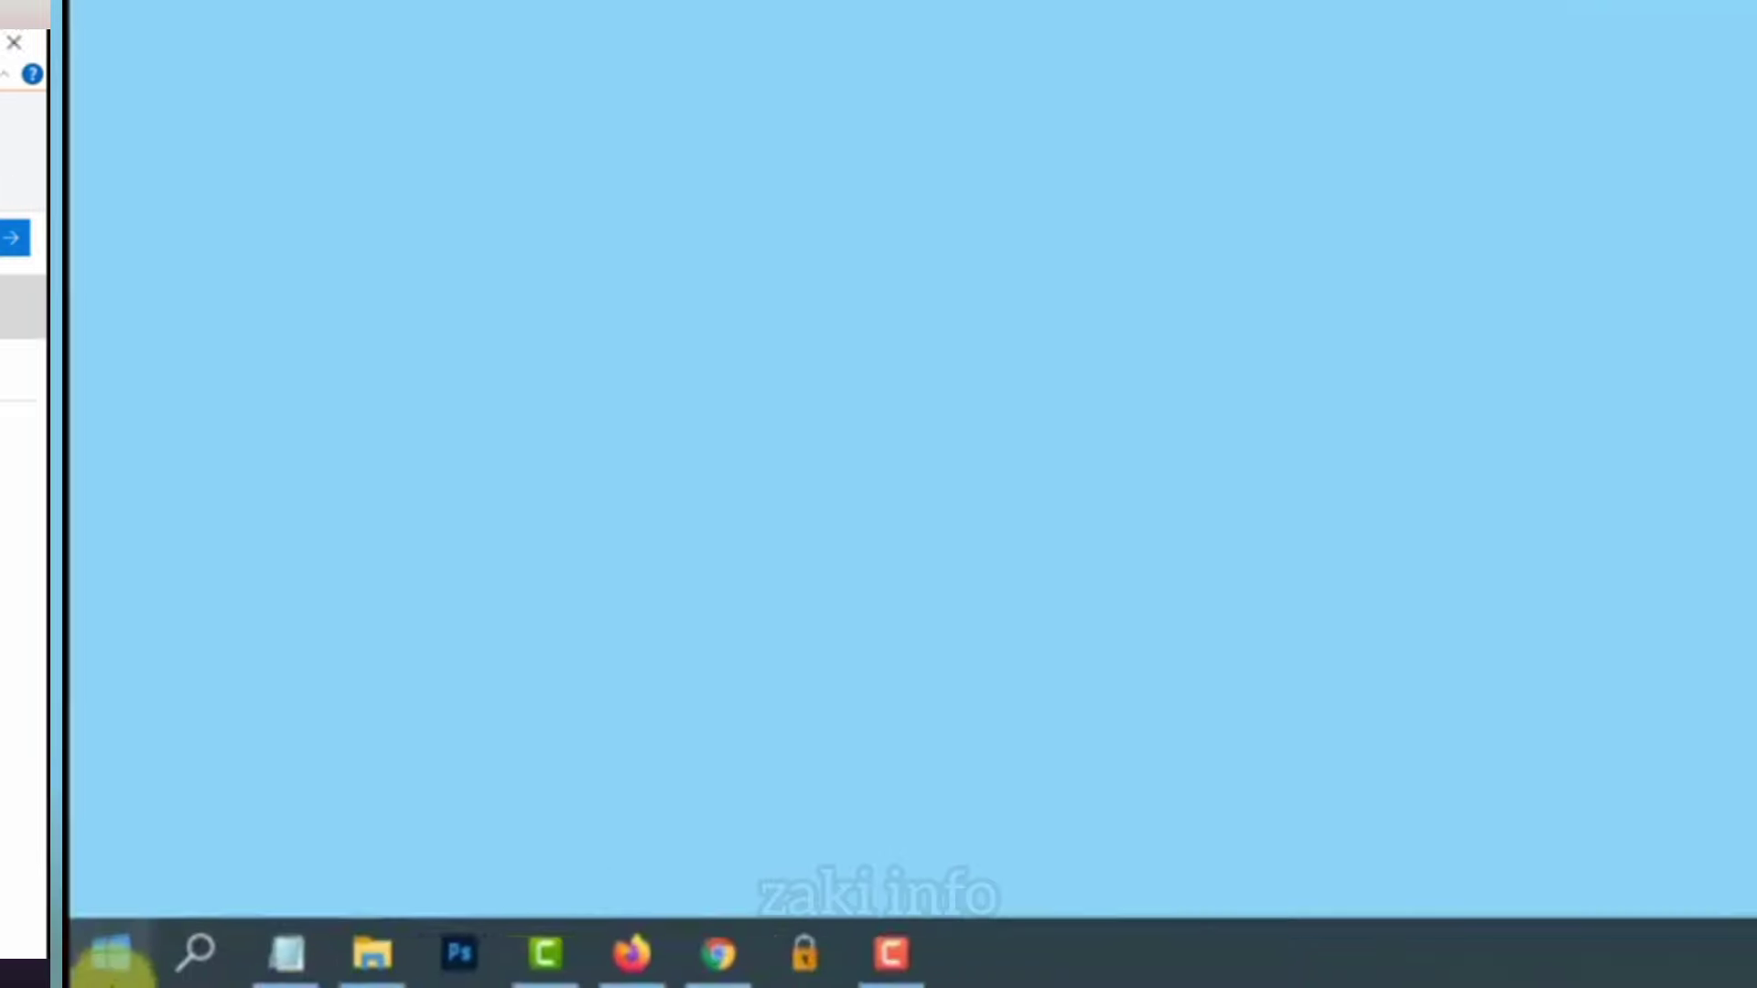
Step: Open the Power & sleep page of the System category in Windows Settings
{"action": "left_click", "coordinate": [59, 953]}
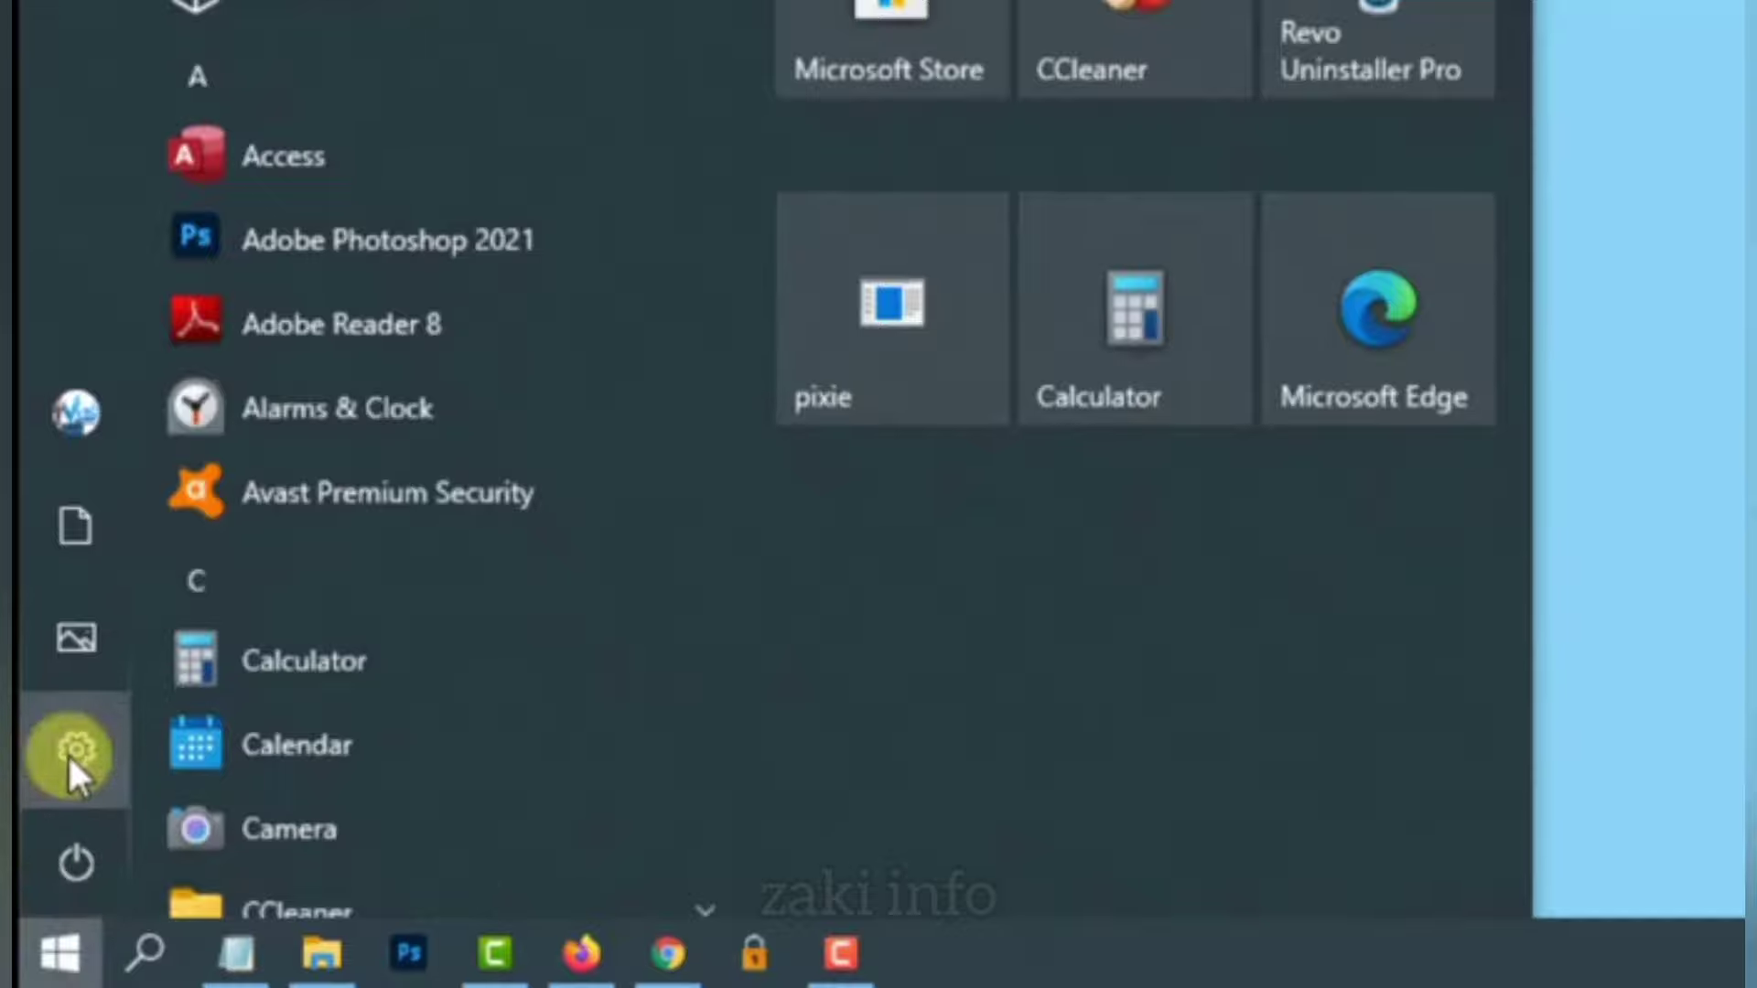
{"action": "left_click", "coordinate": [68, 754]}
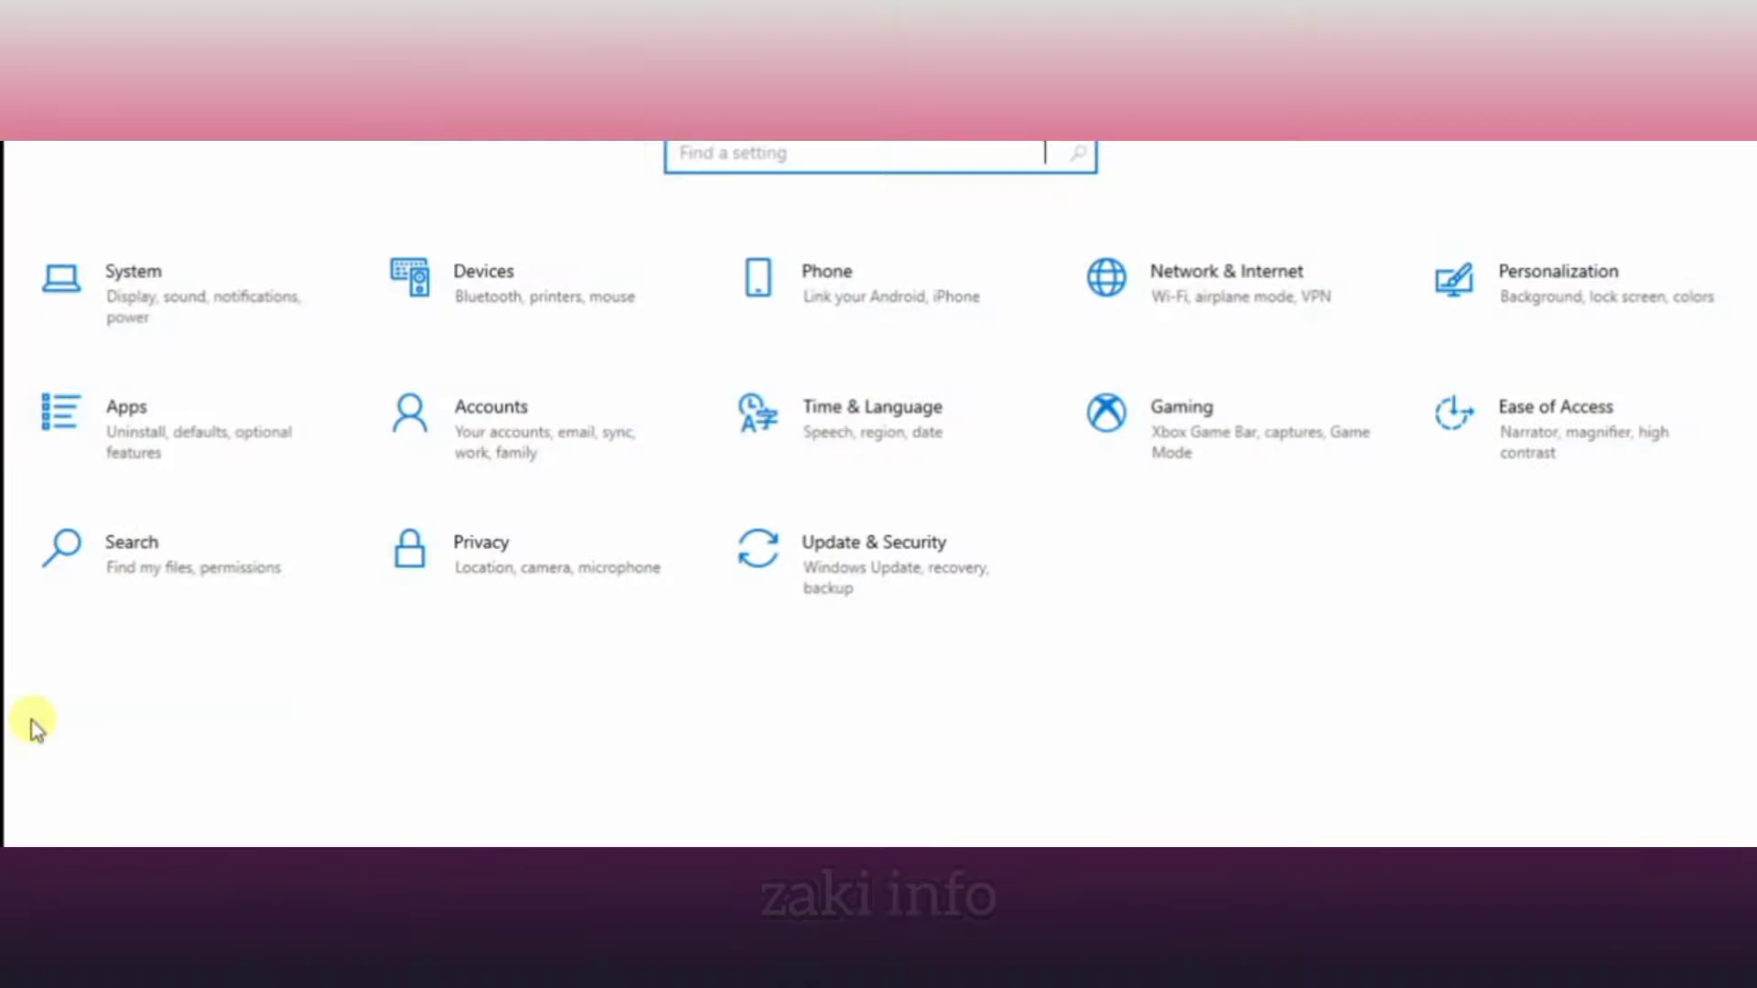
{"action": "left_click", "coordinate": [187, 306]}
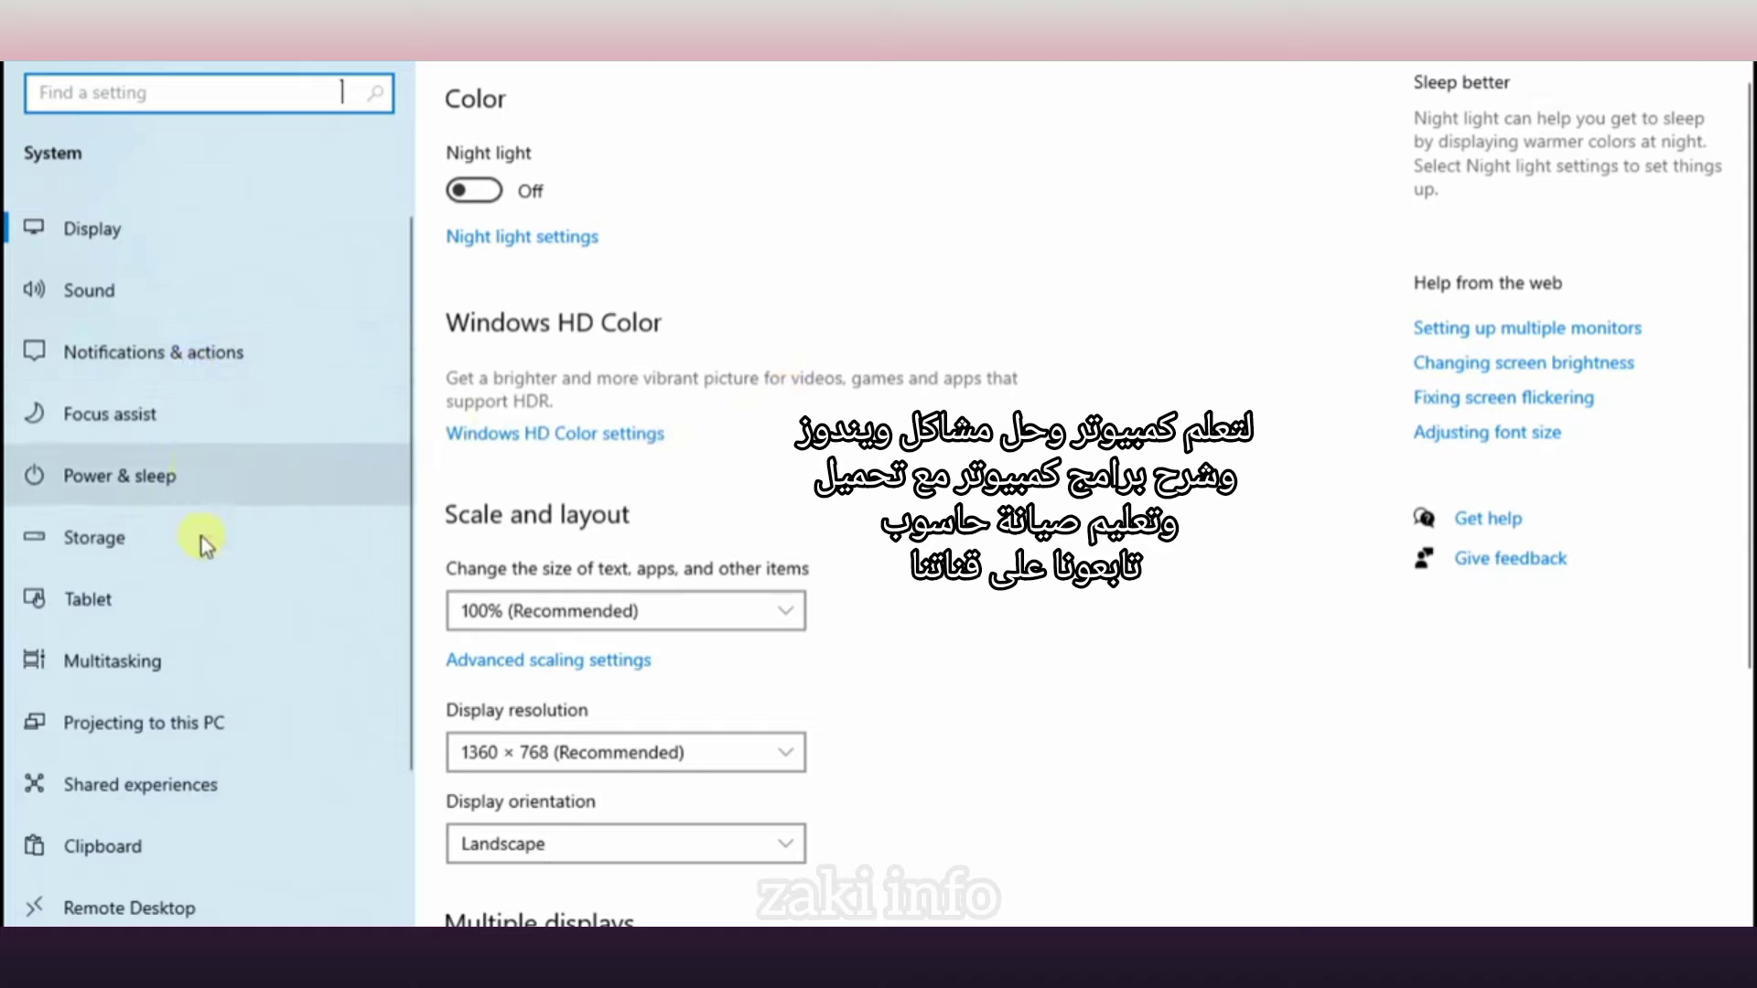
{"action": "left_click", "coordinate": [179, 485]}
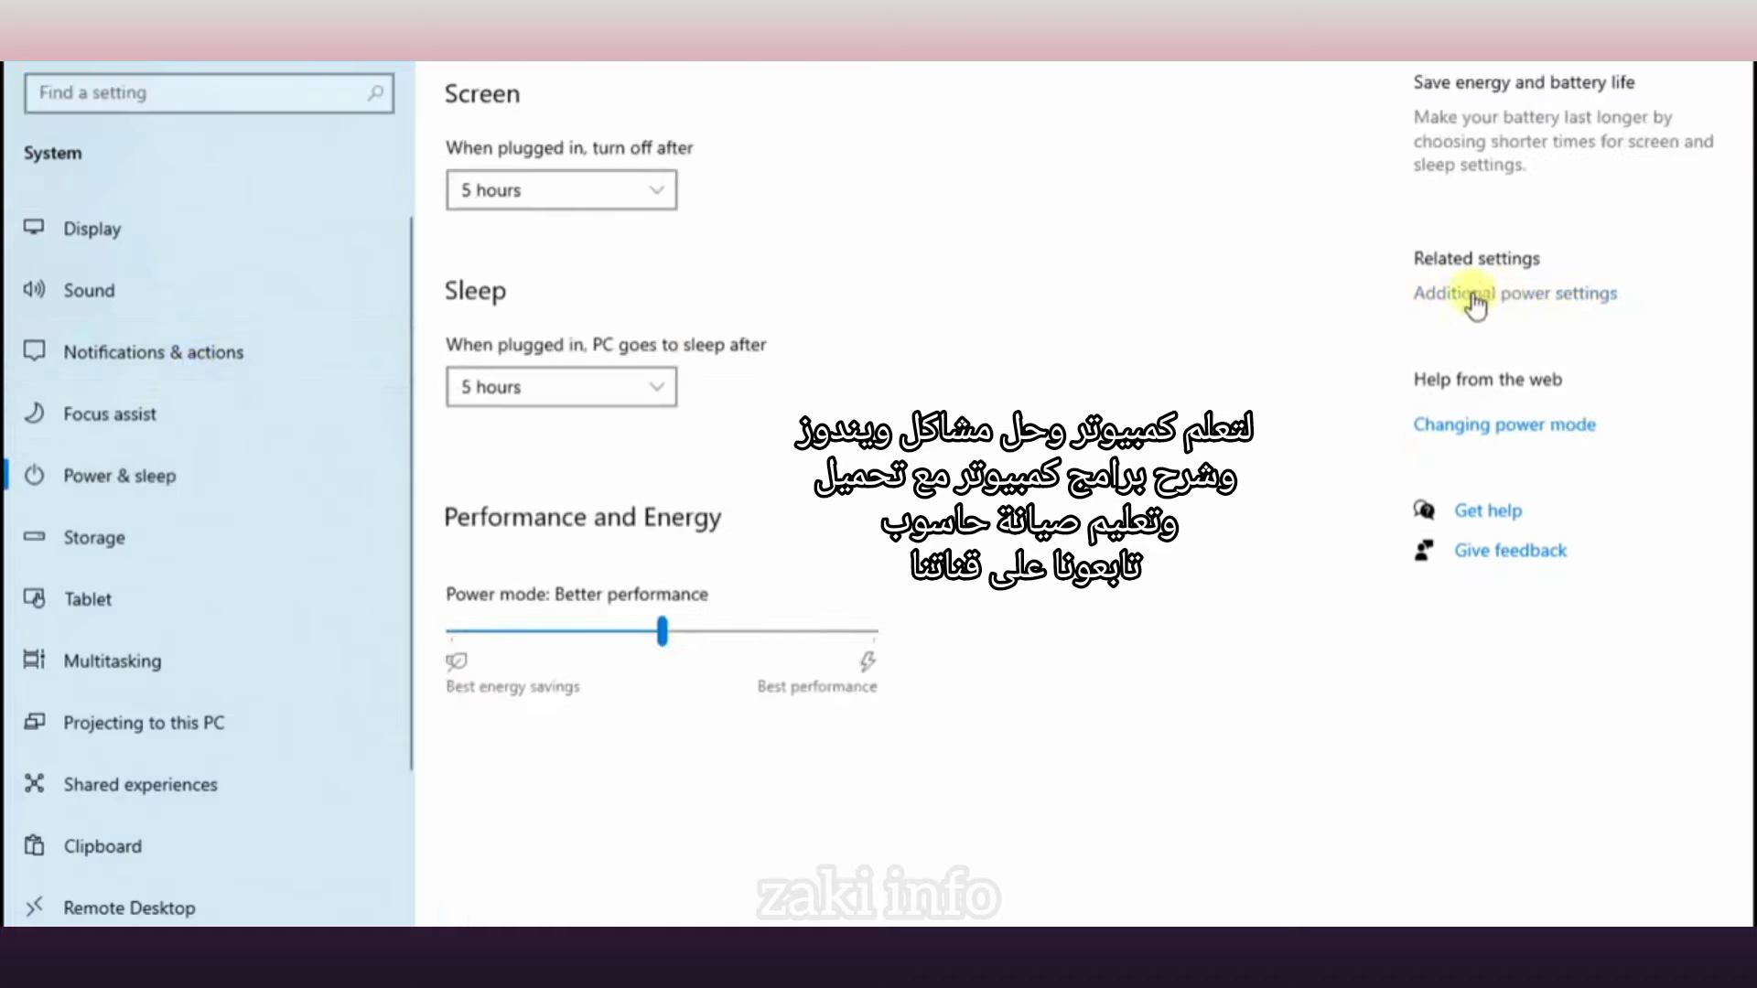
Step: Open the advanced power settings of the Balanced (recommended) power plan through the additional power settings
{"action": "left_click", "coordinate": [1534, 296]}
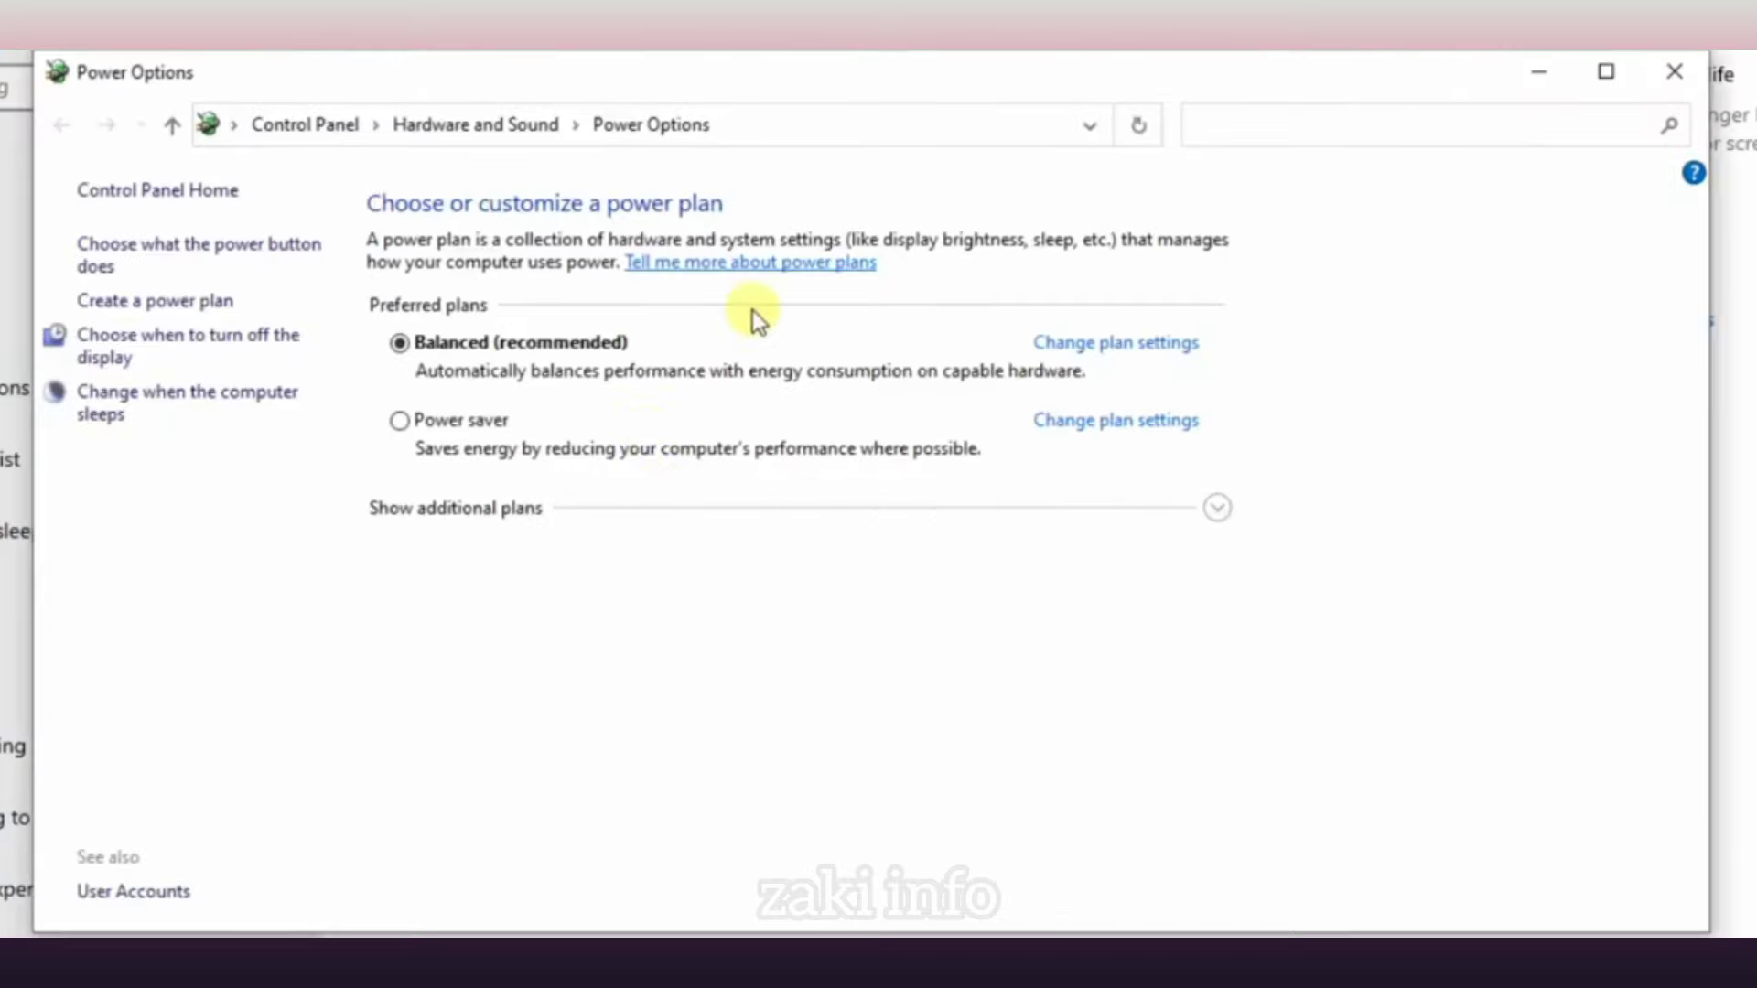
{"action": "left_click", "coordinate": [1144, 344]}
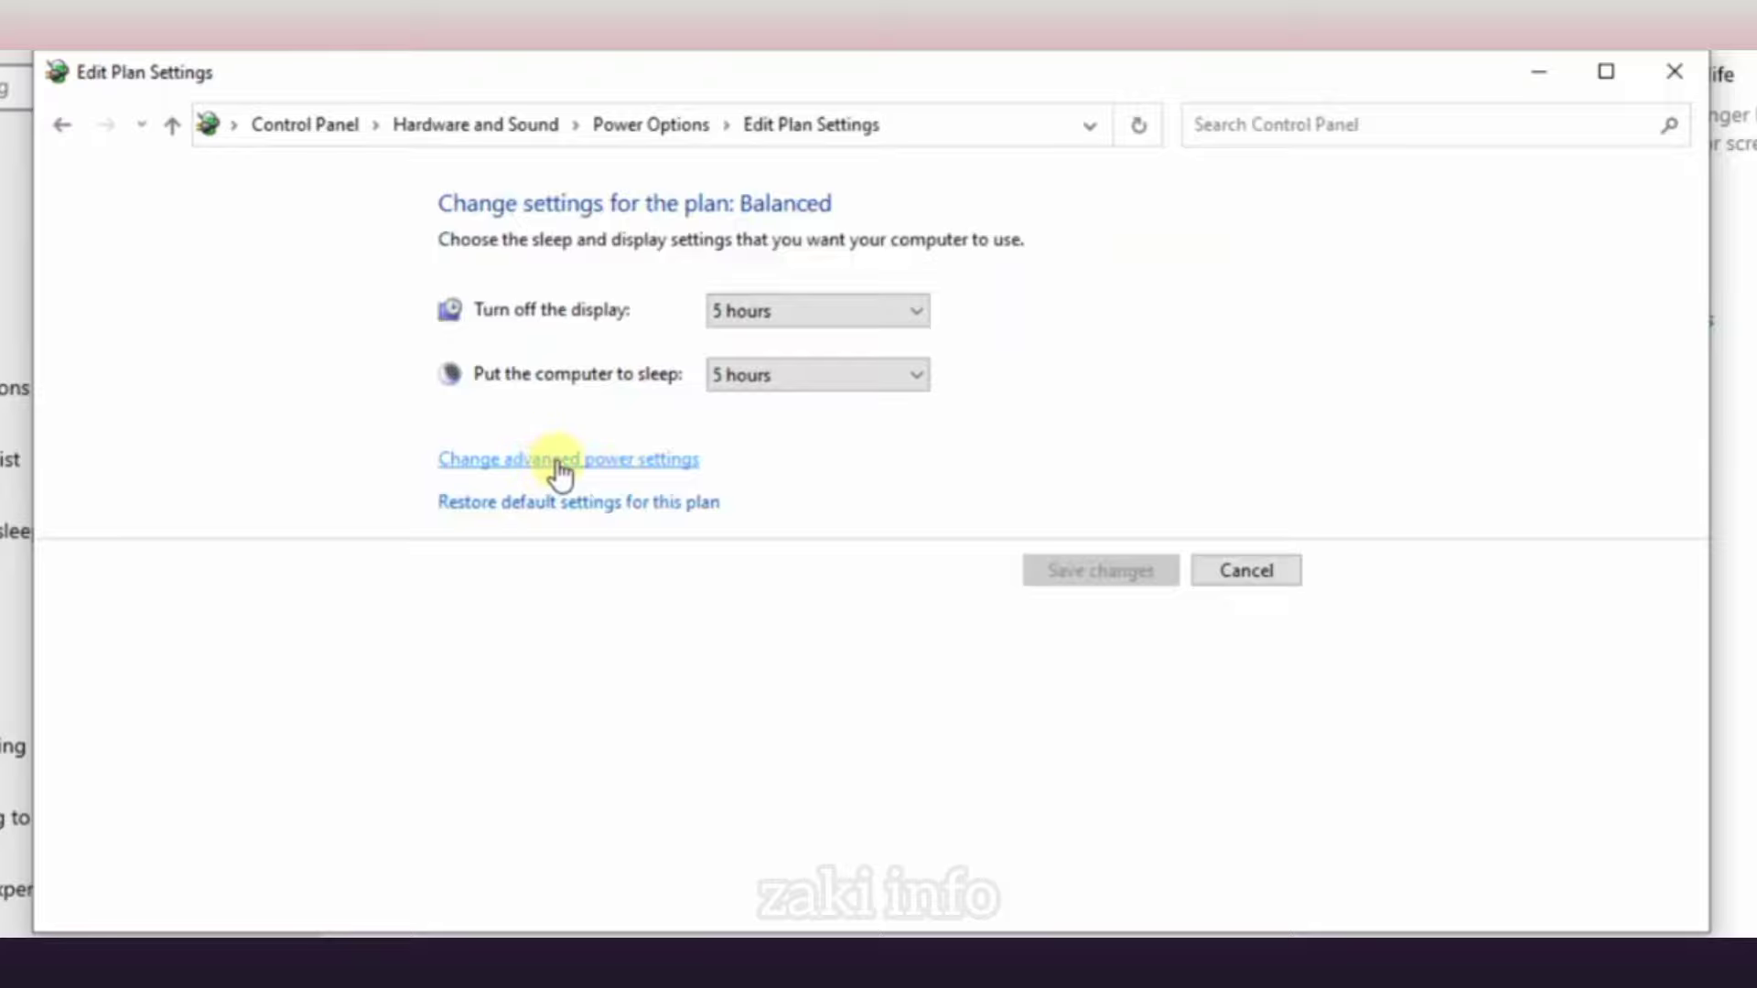
{"action": "left_click", "coordinate": [560, 462]}
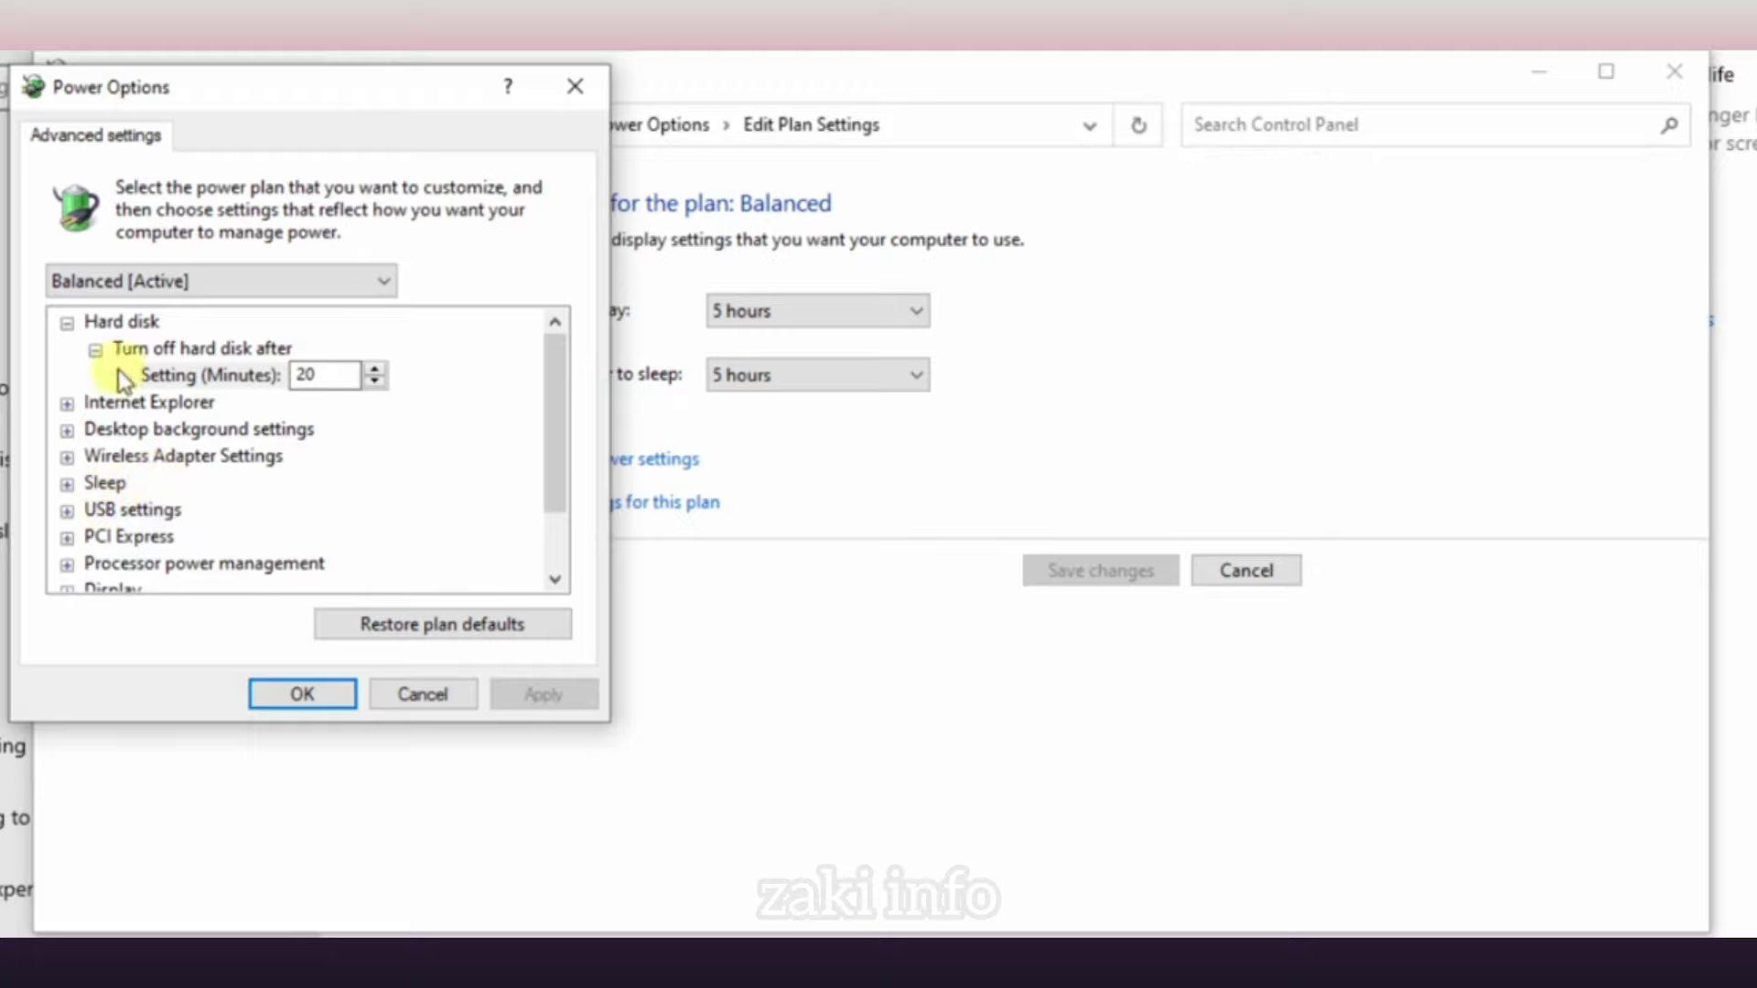
Step: Set the USB selective suspend setting under USB settings to Disabled and apply the power plan change
{"action": "left_click", "coordinate": [68, 513]}
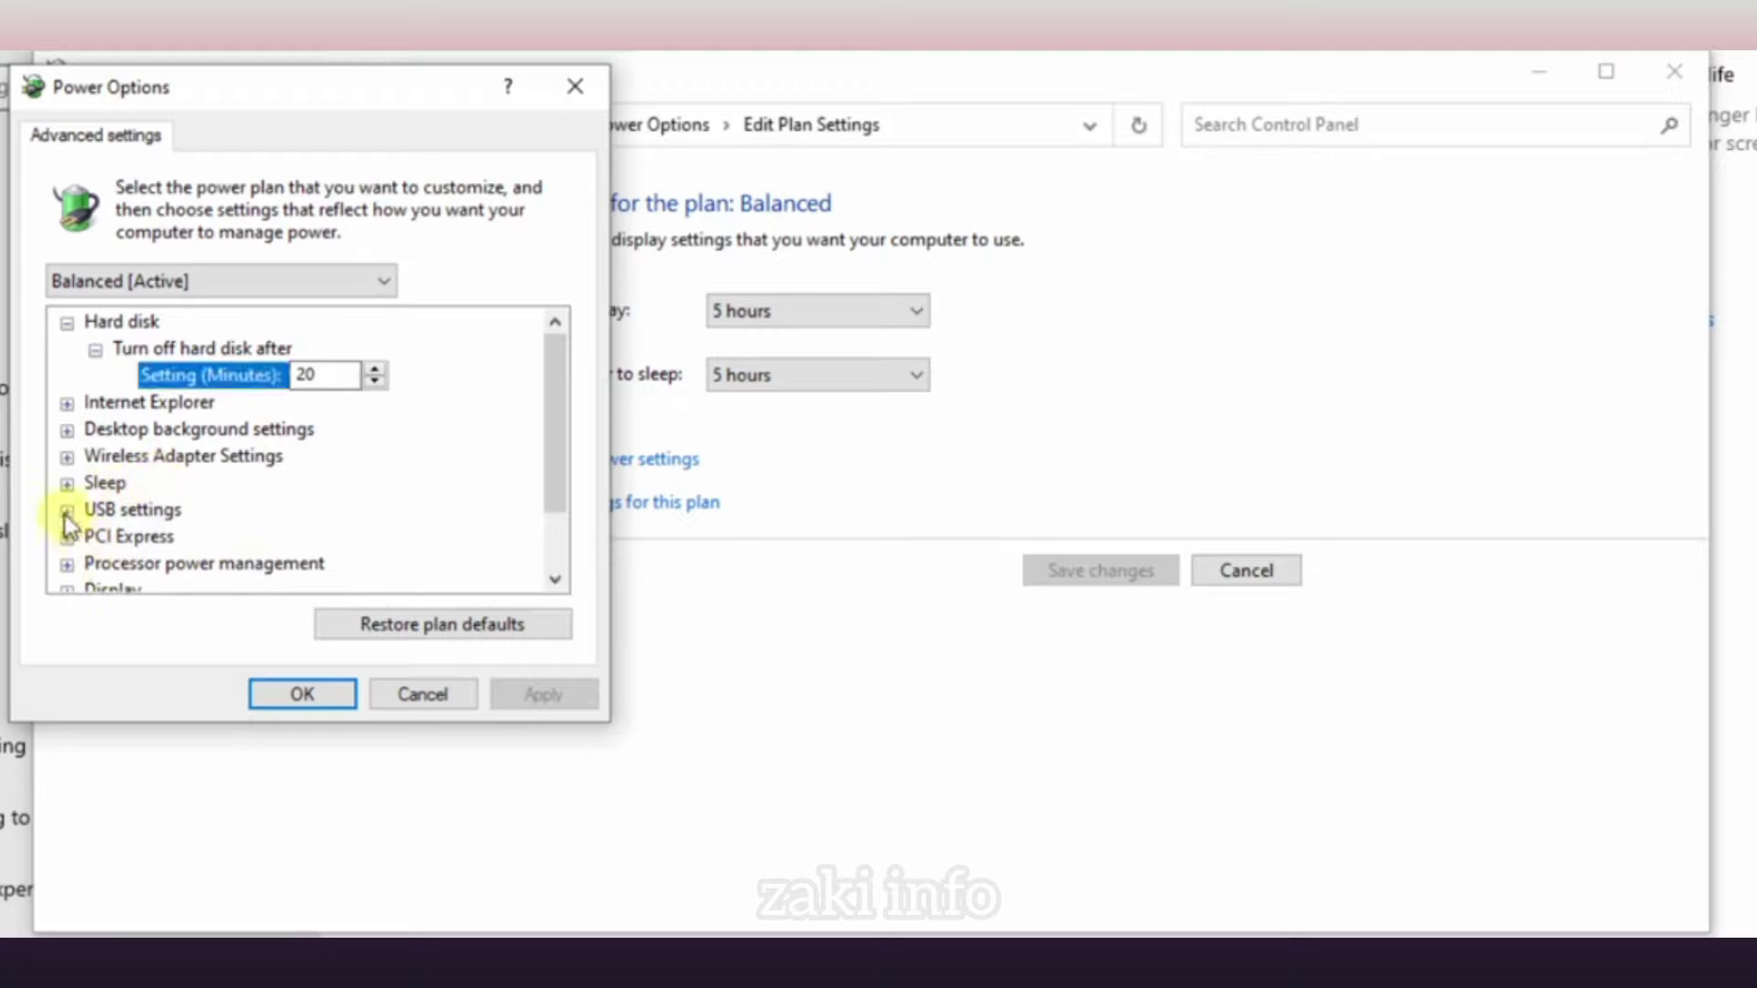
{"action": "left_click", "coordinate": [67, 513]}
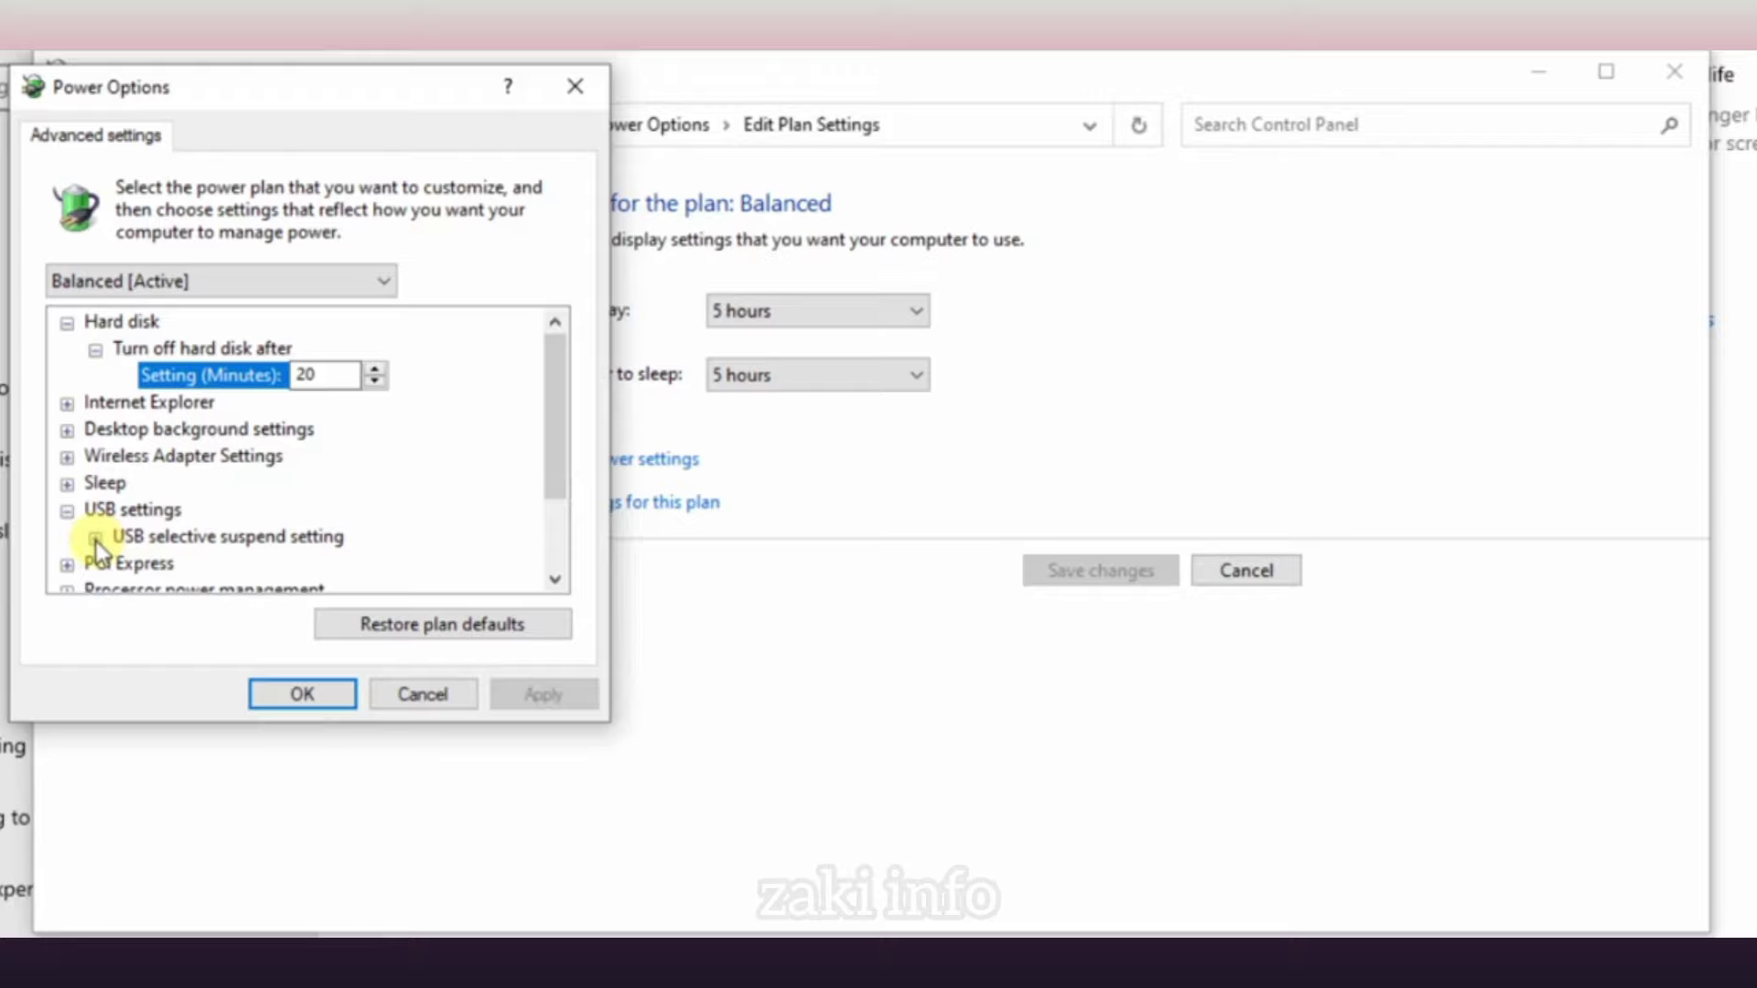
{"action": "left_click", "coordinate": [95, 539]}
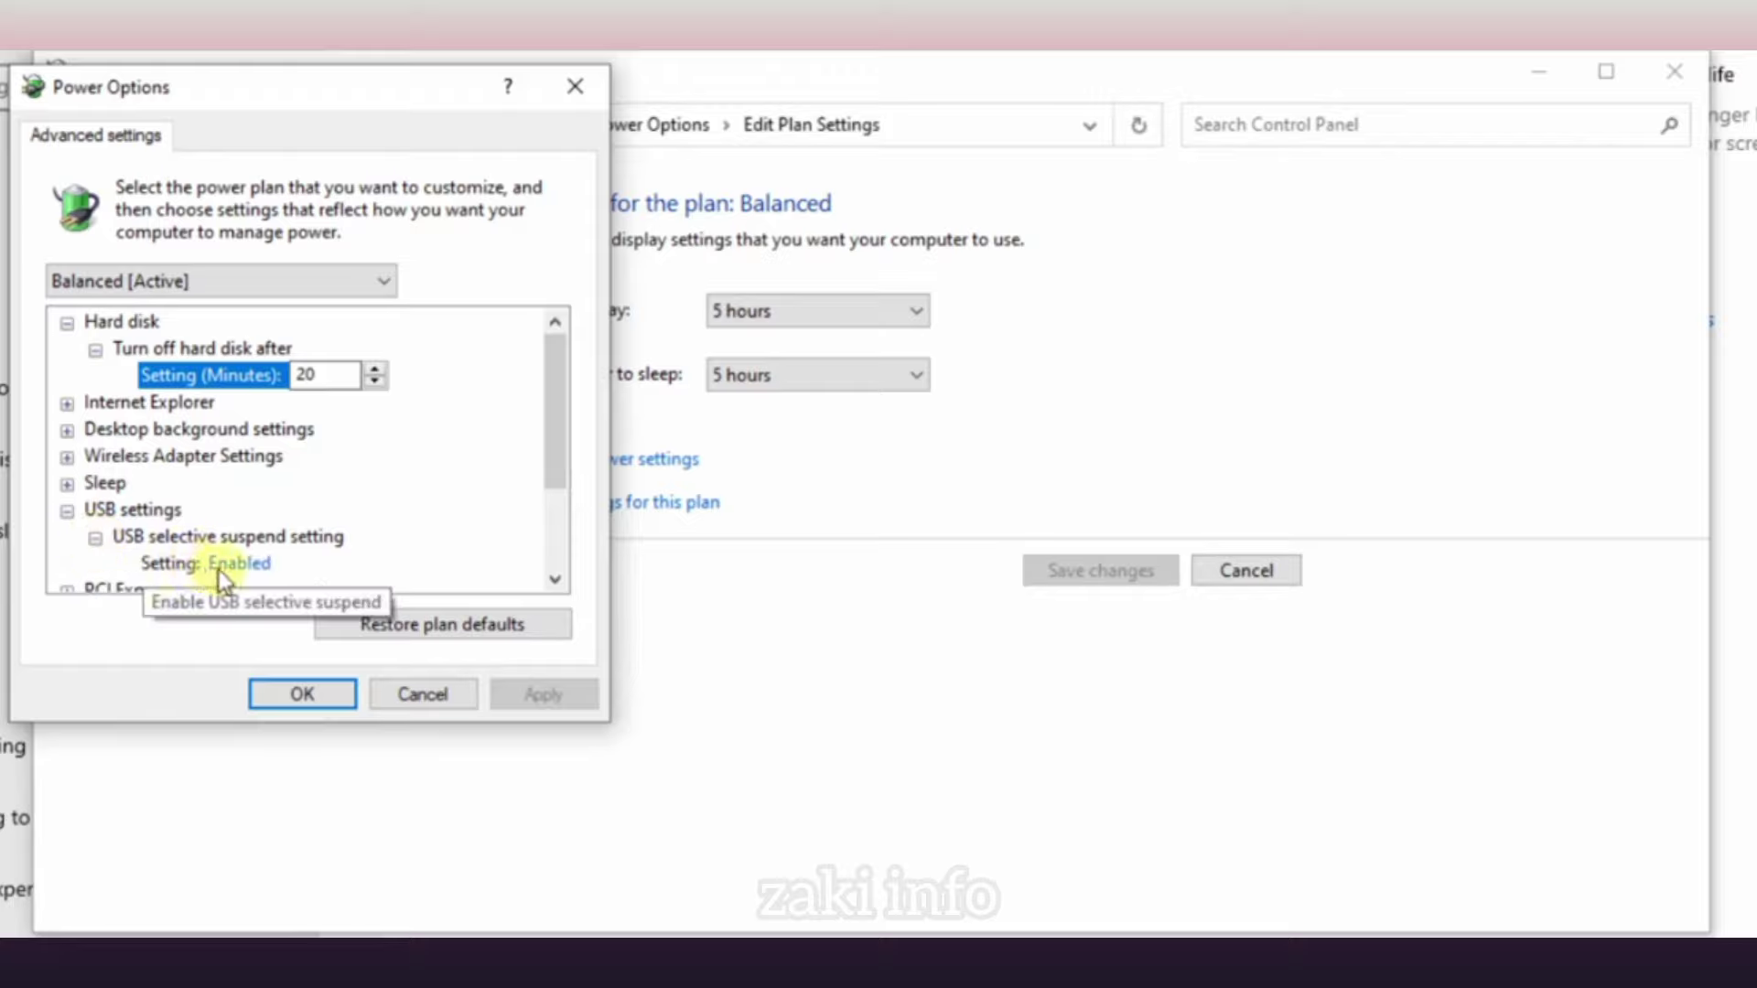
{"action": "left_click", "coordinate": [170, 563]}
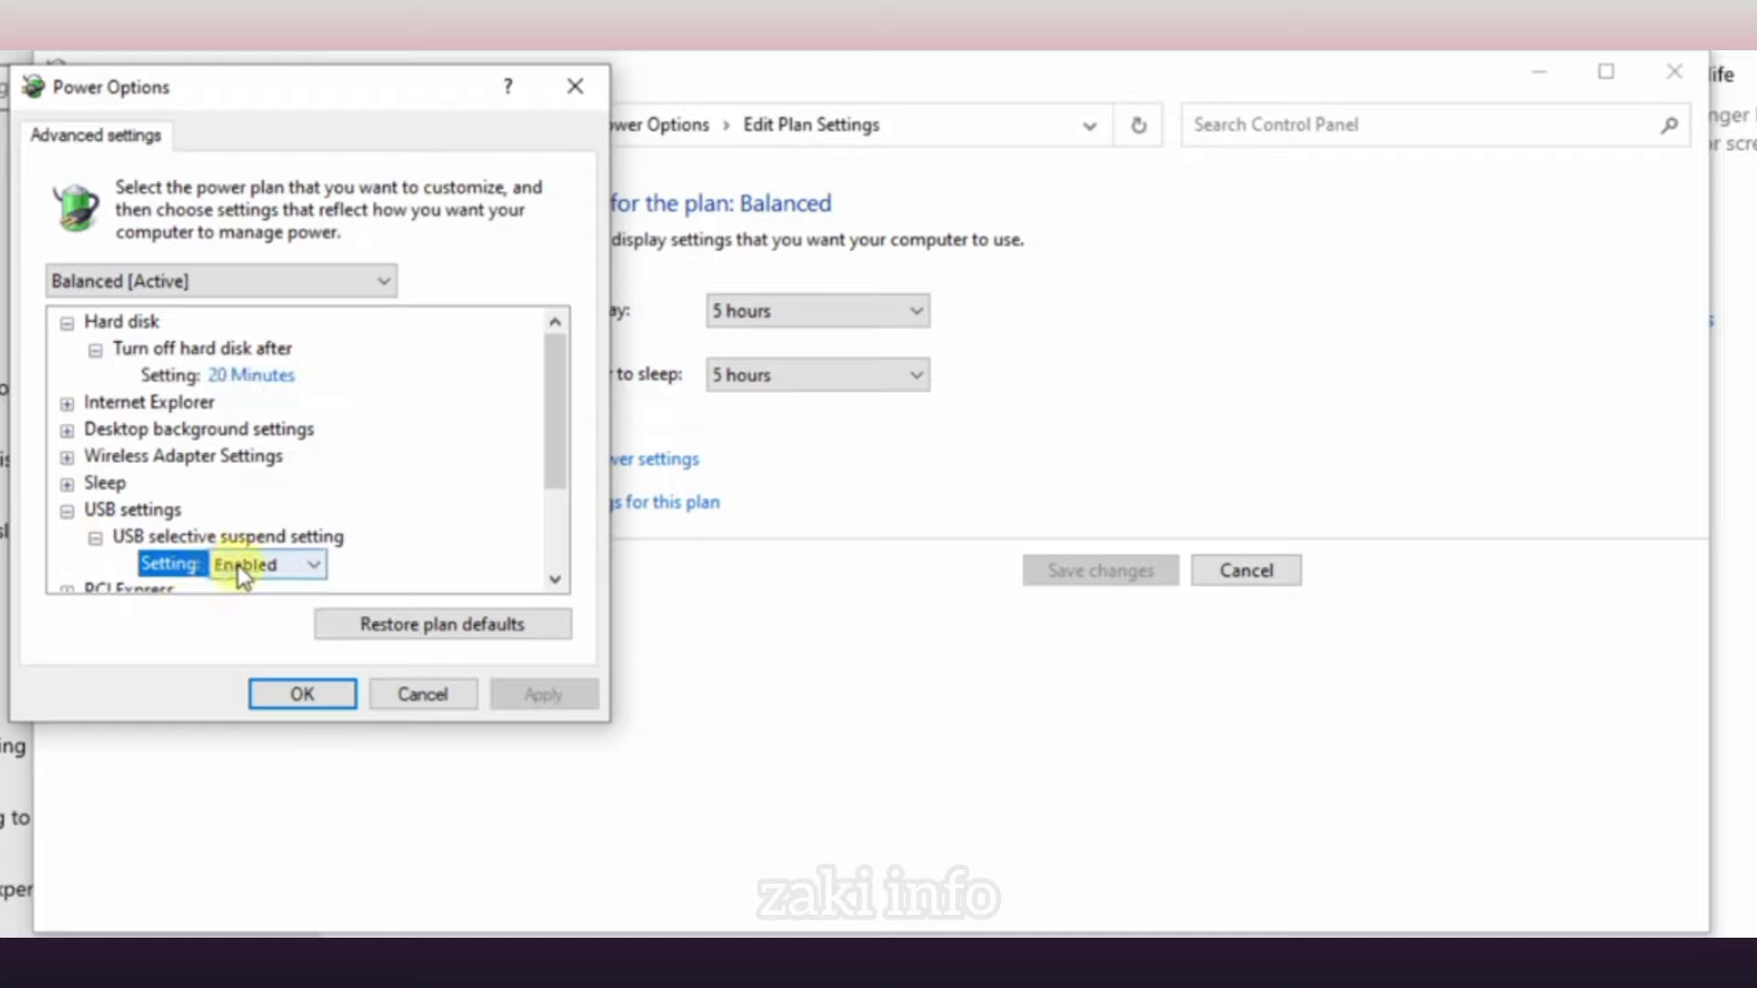
{"action": "left_click", "coordinate": [304, 567]}
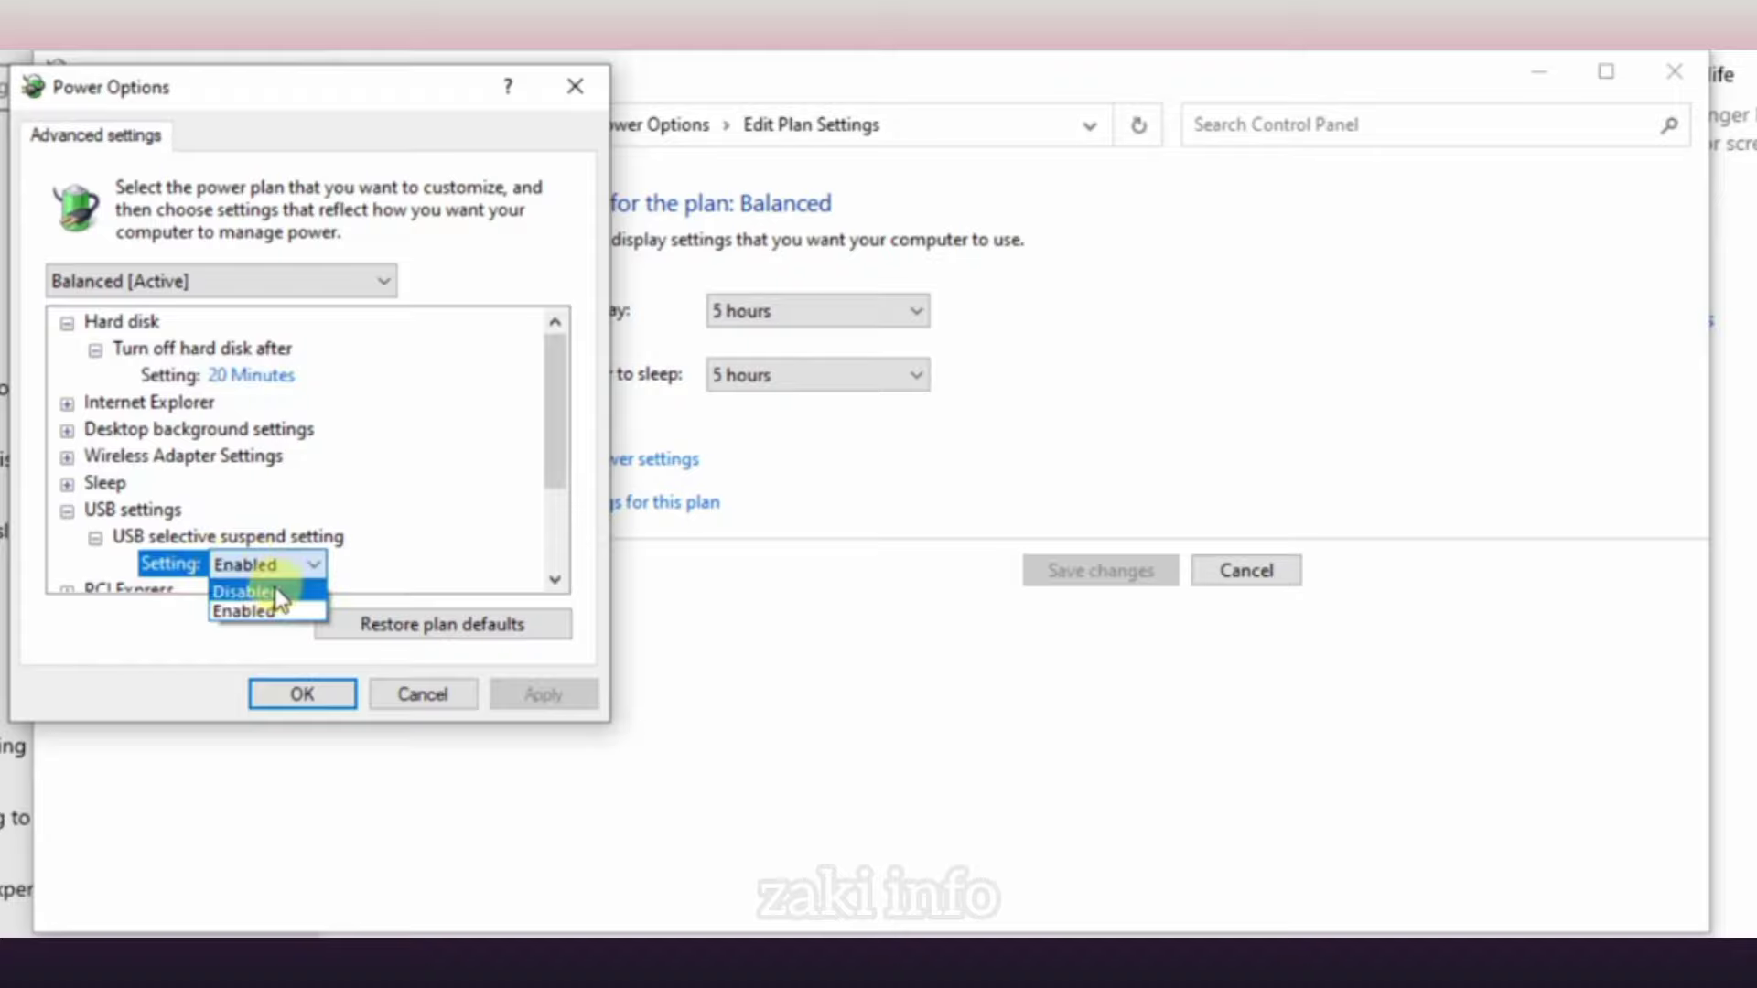
{"action": "left_click", "coordinate": [277, 591]}
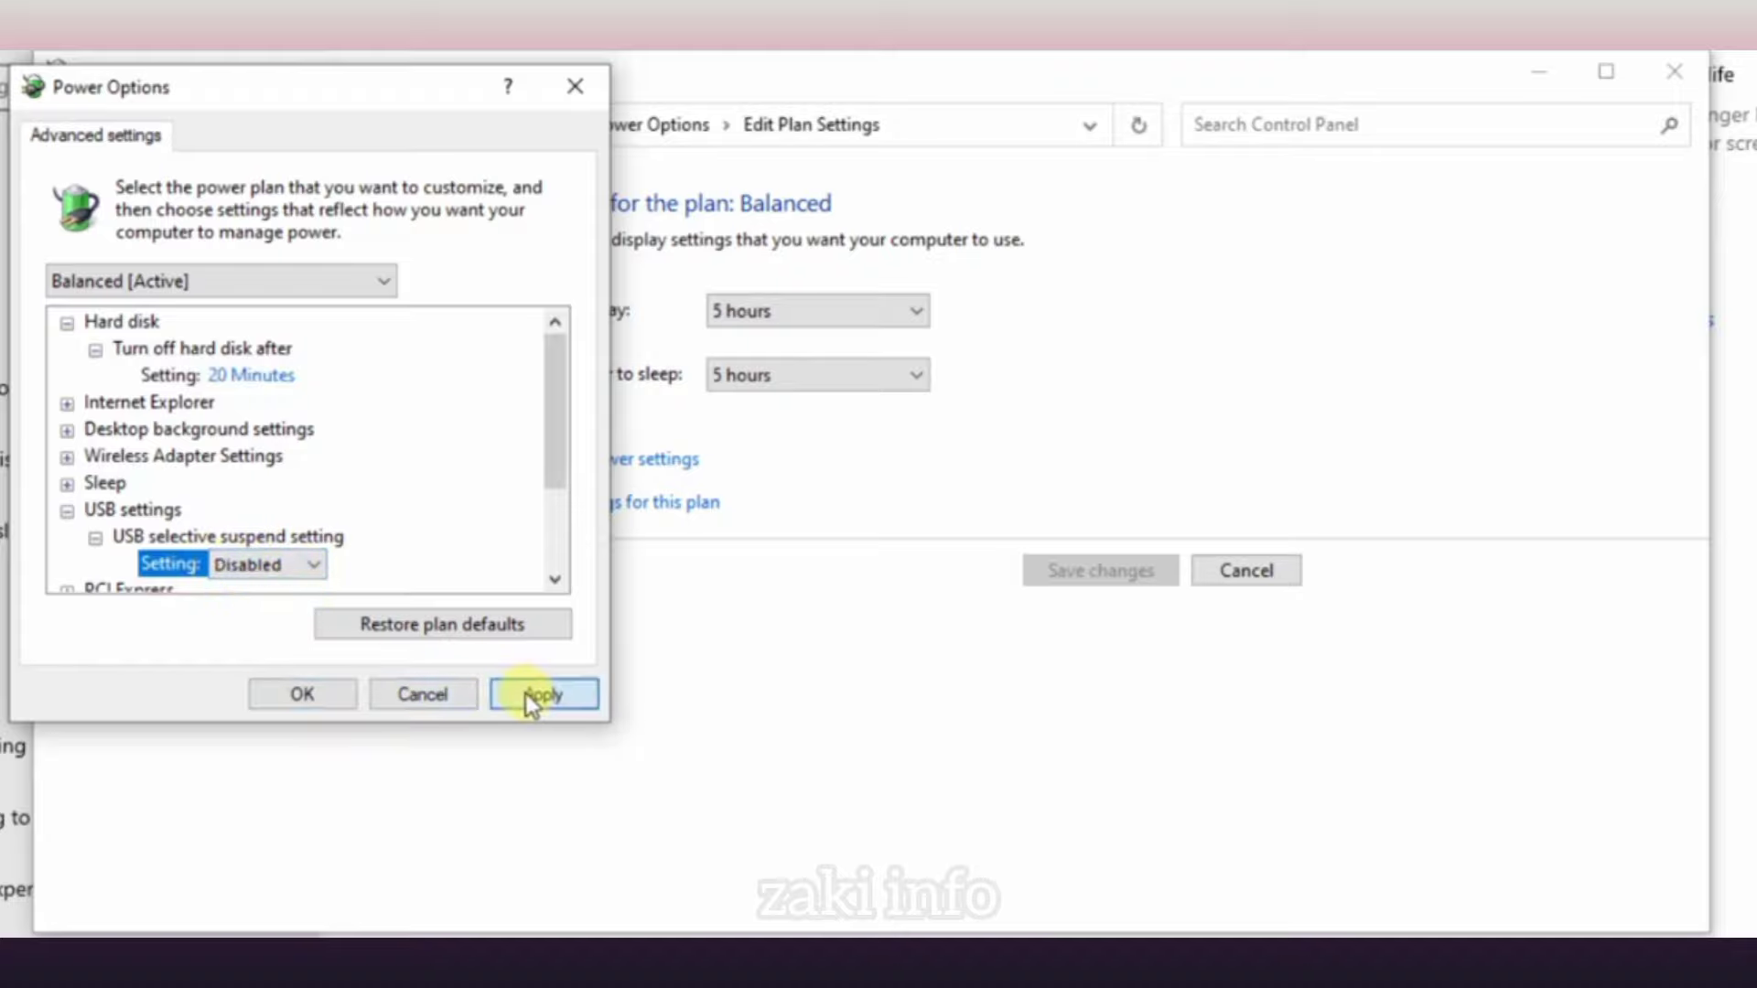
{"action": "left_click", "coordinate": [527, 695]}
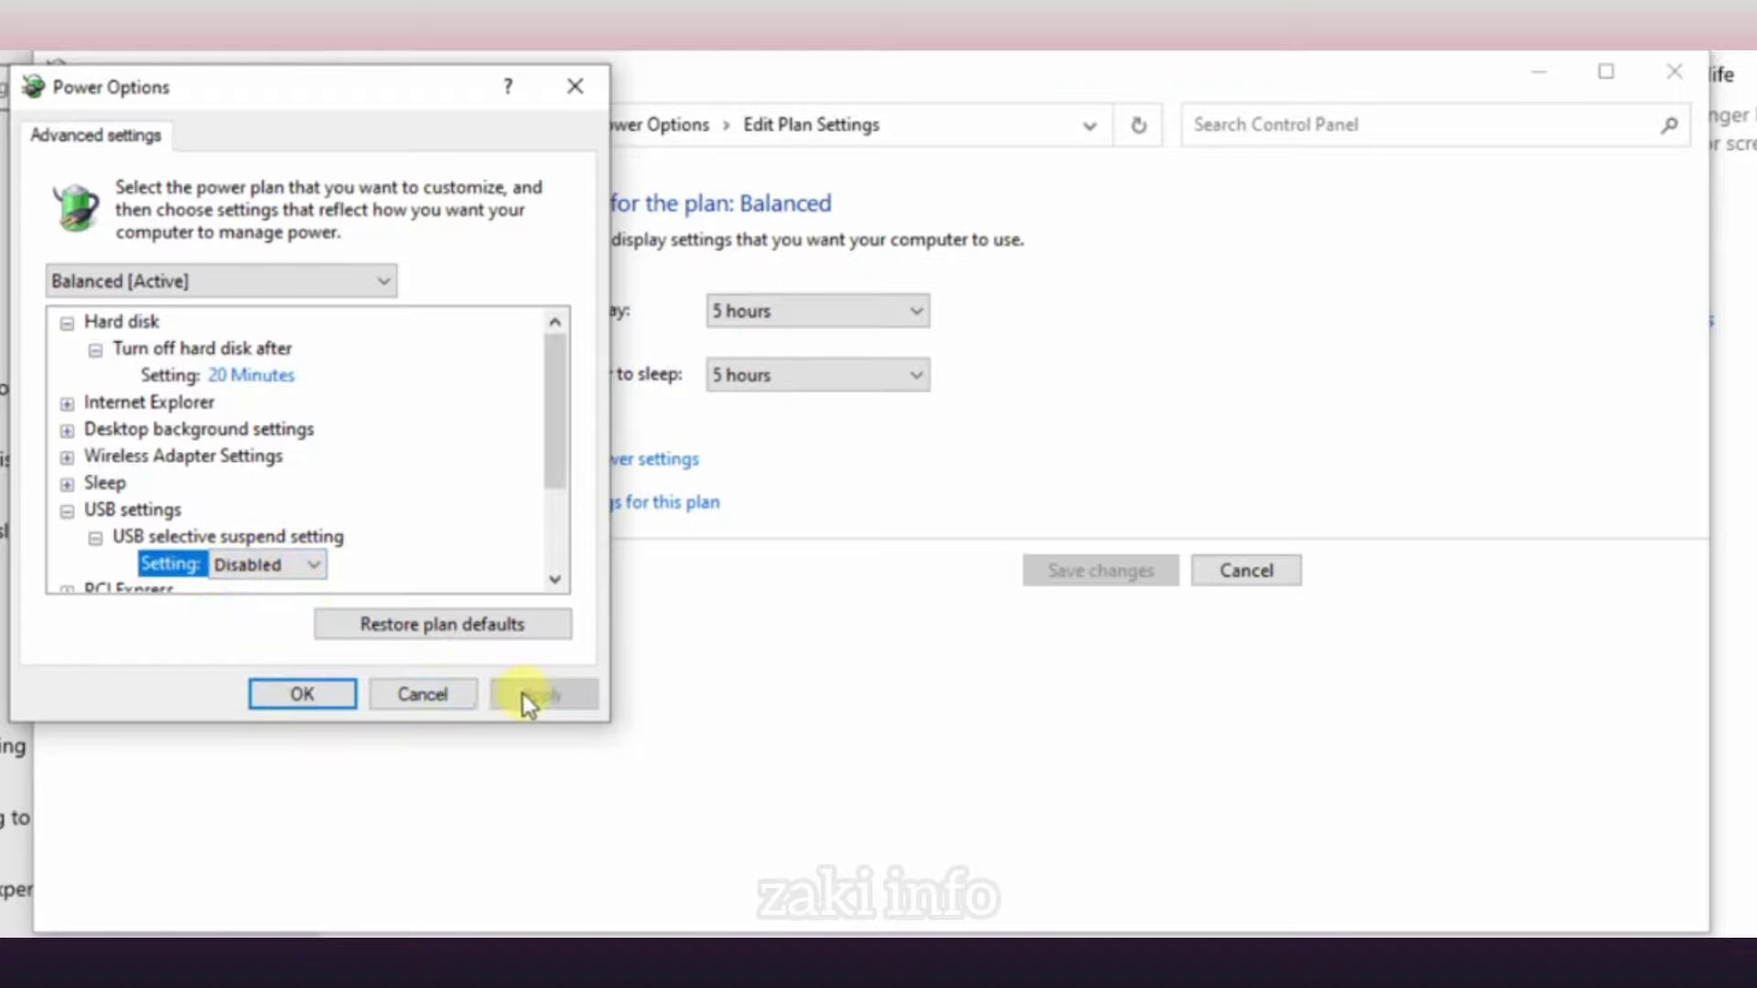
{"action": "left_click", "coordinate": [325, 700]}
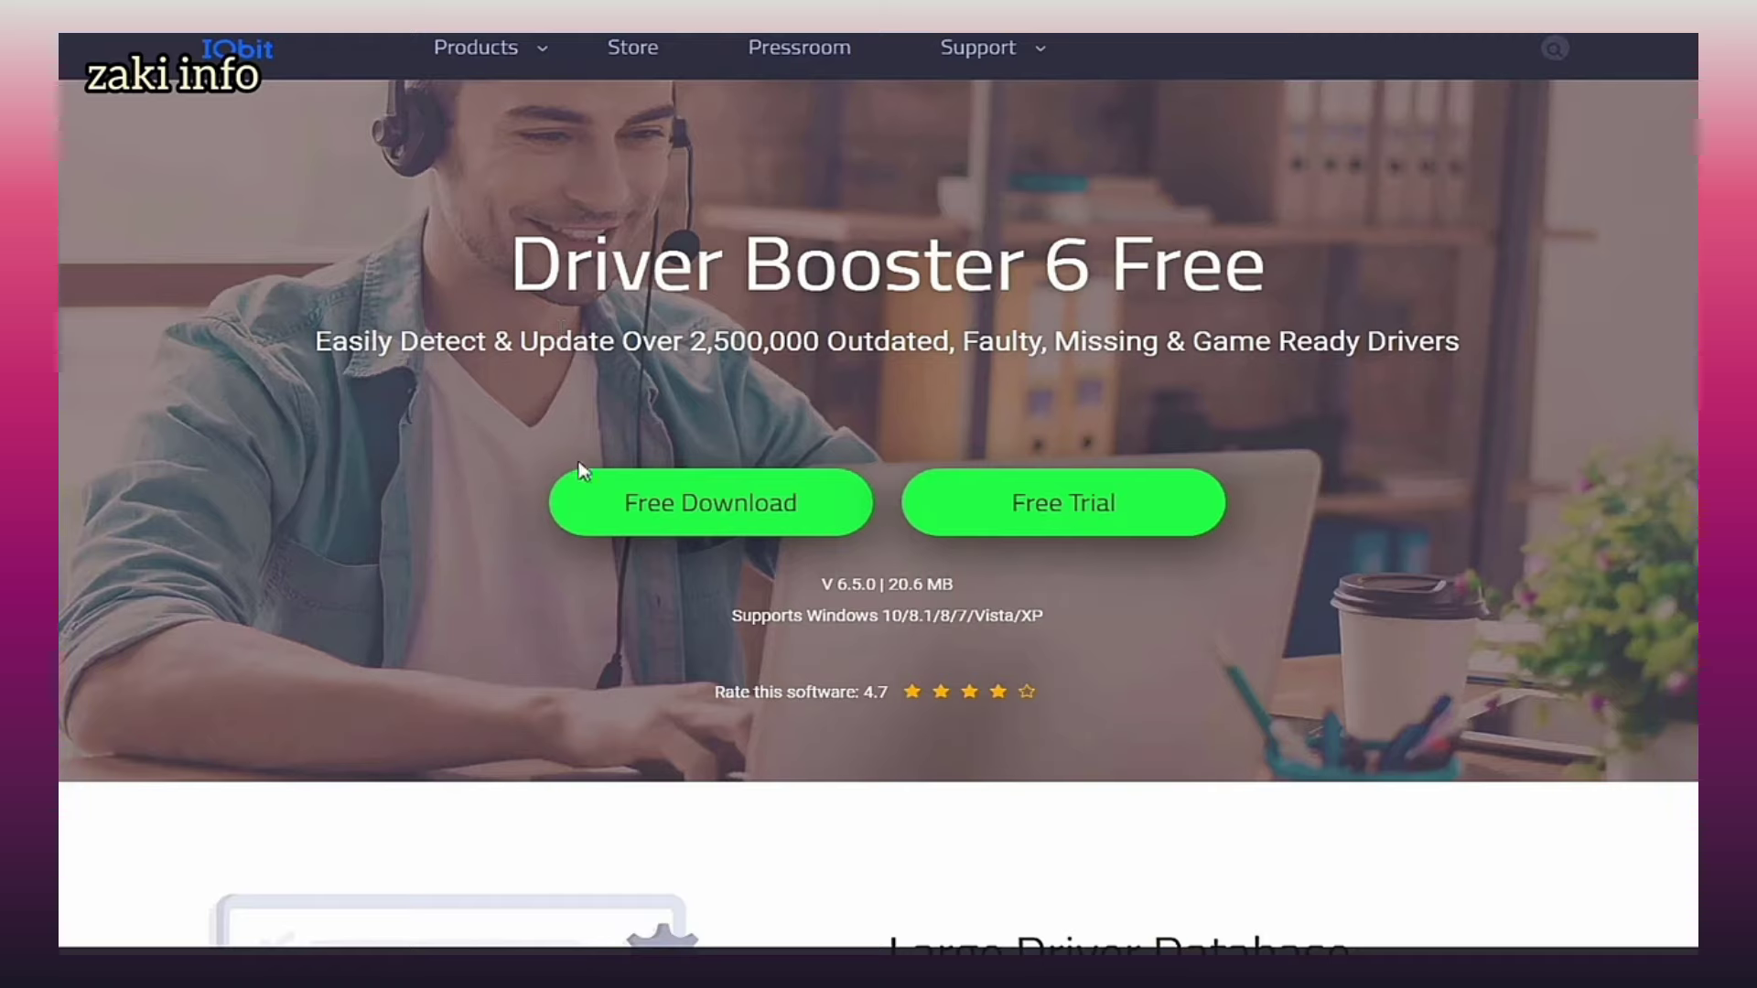
Step: Download the Driver Booster 6 Free installer driver_booster_setup_free.exe from the IObit website into the Programs download category
{"action": "left_click", "coordinate": [665, 524]}
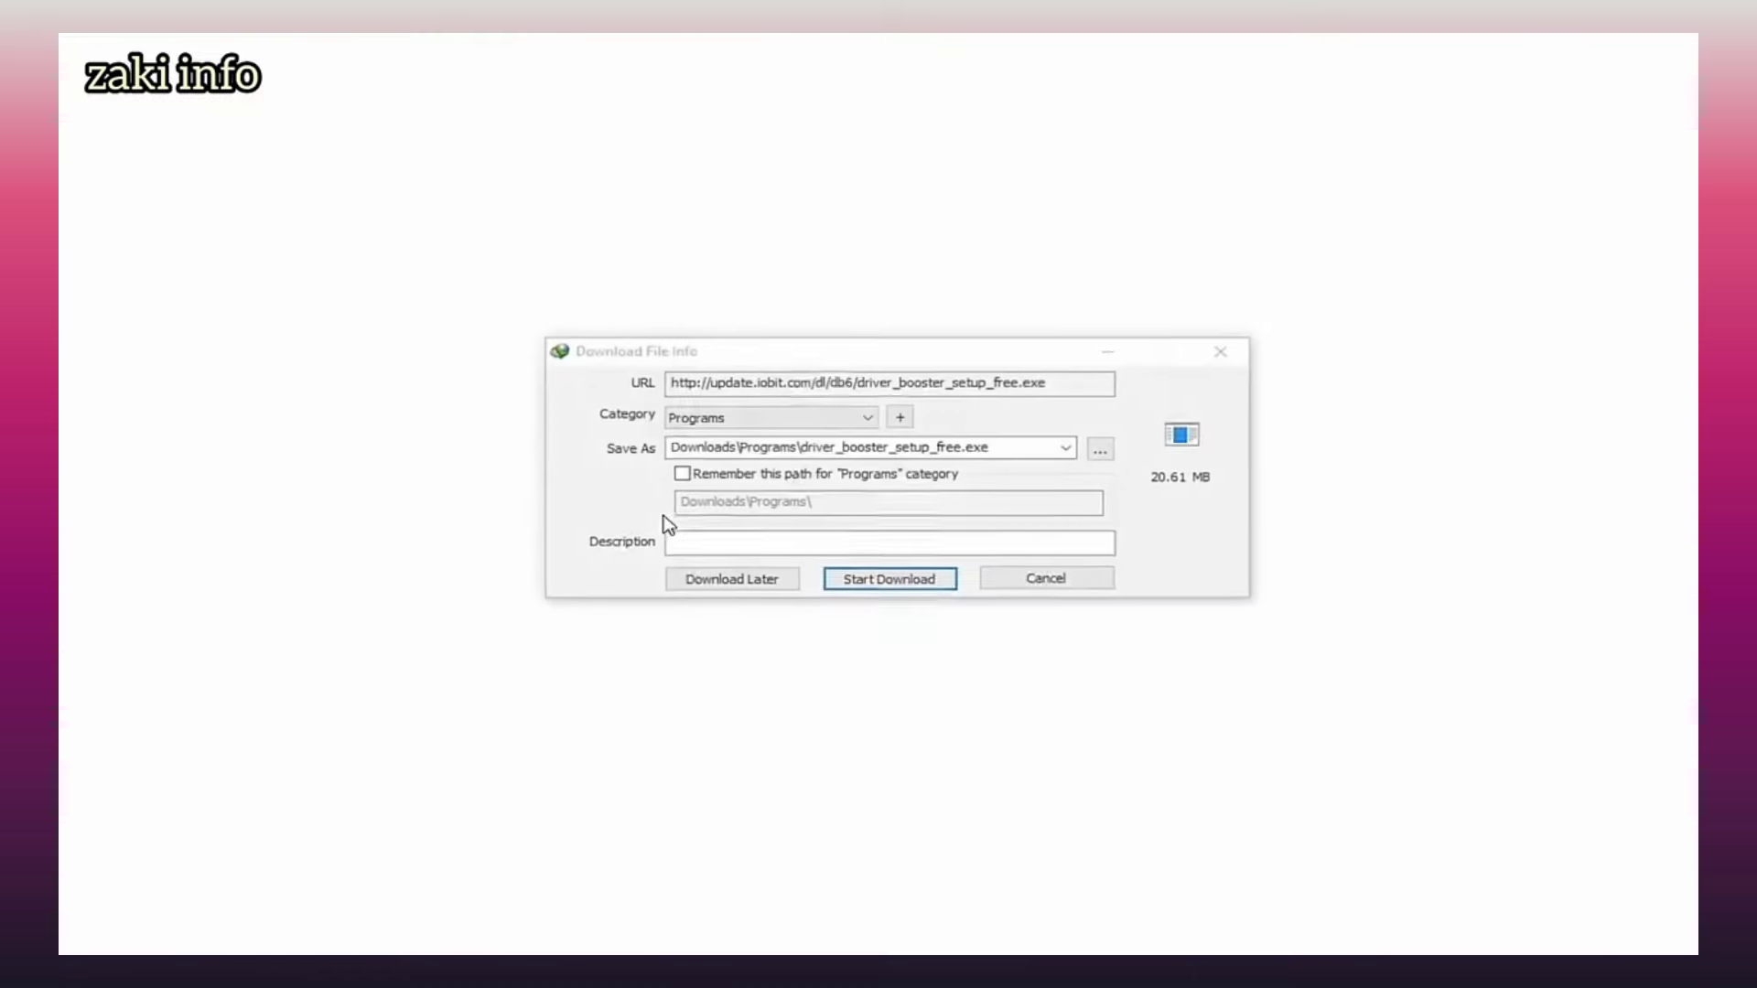
{"action": "left_click", "coordinate": [890, 586]}
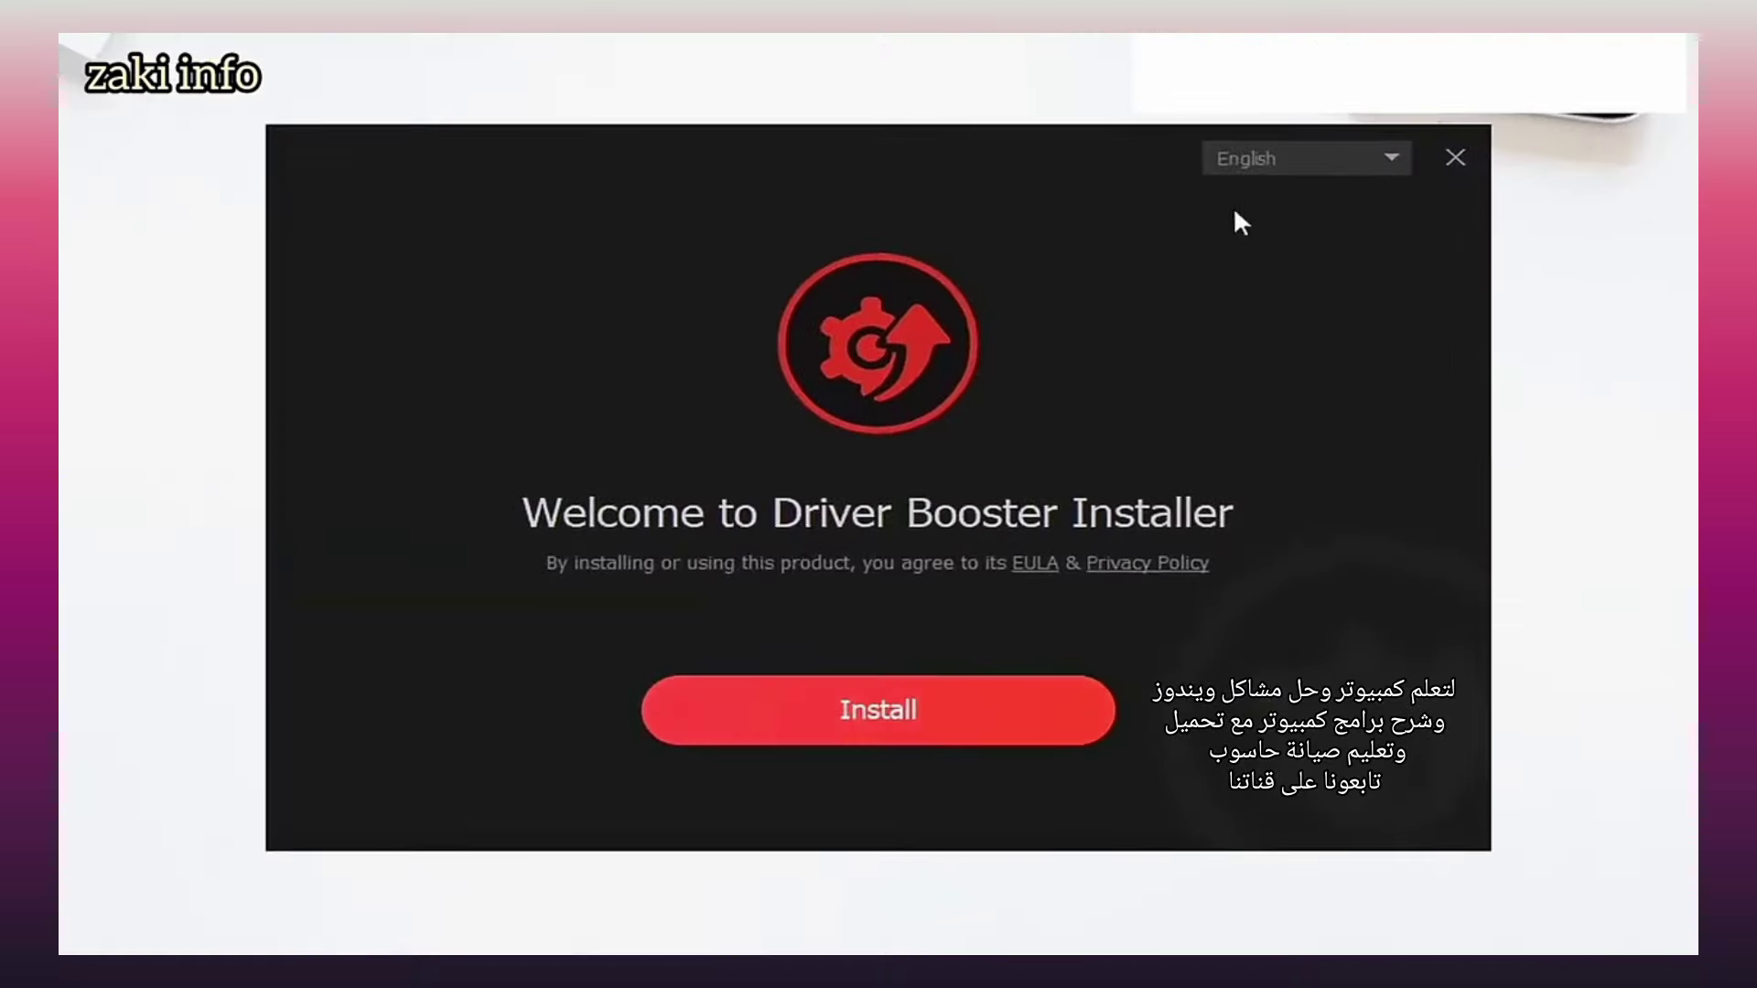
Step: Switch the Driver Booster installer's language to Arabic and back to English
{"action": "left_click", "coordinate": [1333, 159]}
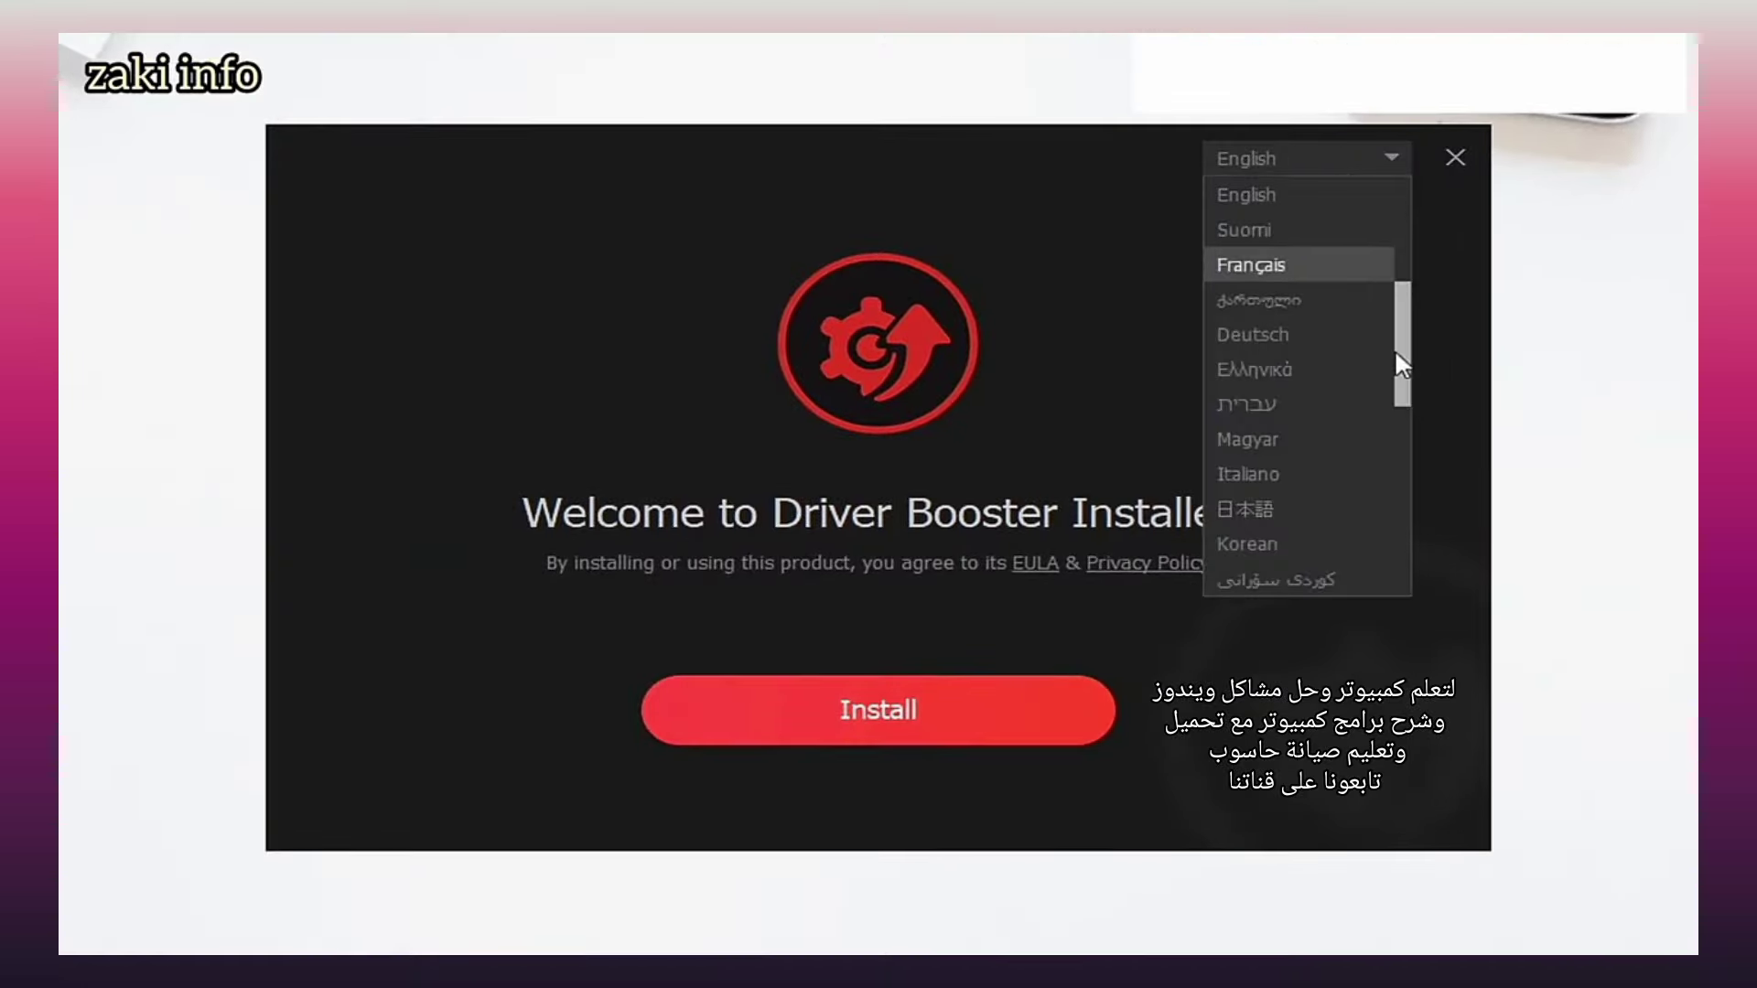
{"action": "left_click_drag", "start_coordinate": [1409, 377], "coordinate": [1404, 247]}
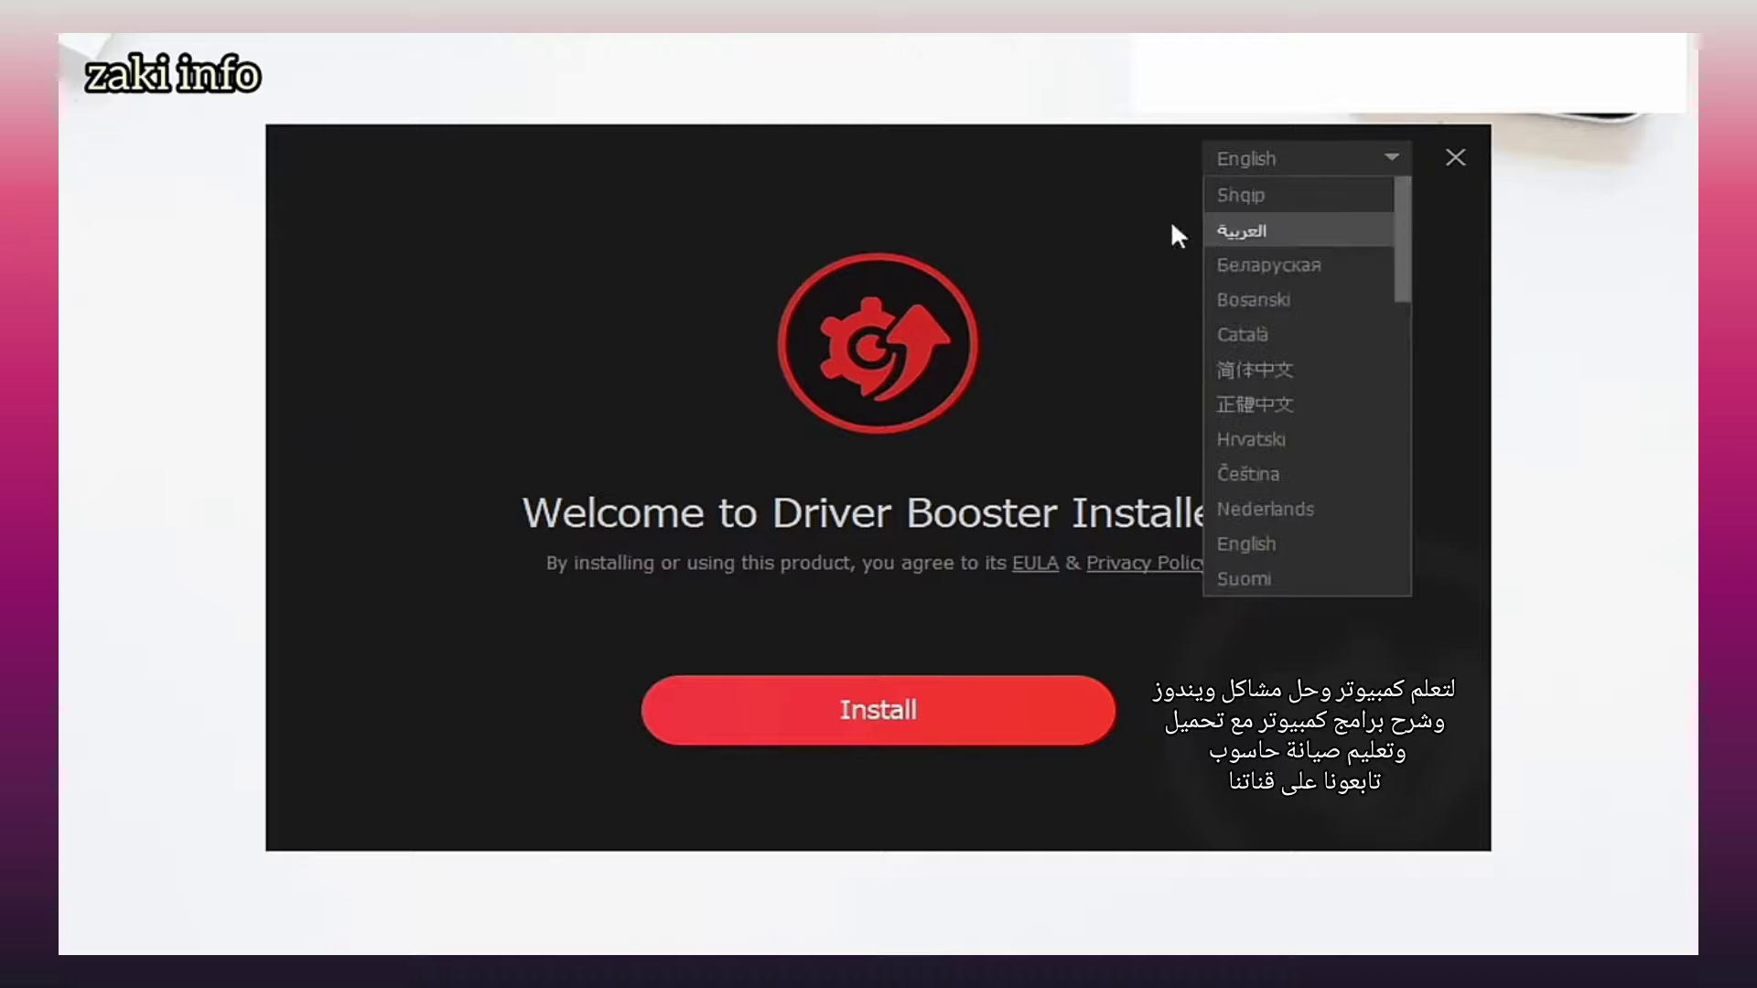
{"action": "left_click", "coordinate": [1324, 229]}
{"action": "left_click", "coordinate": [1392, 158]}
{"action": "left_click_drag", "start_coordinate": [1404, 243], "coordinate": [1405, 330]}
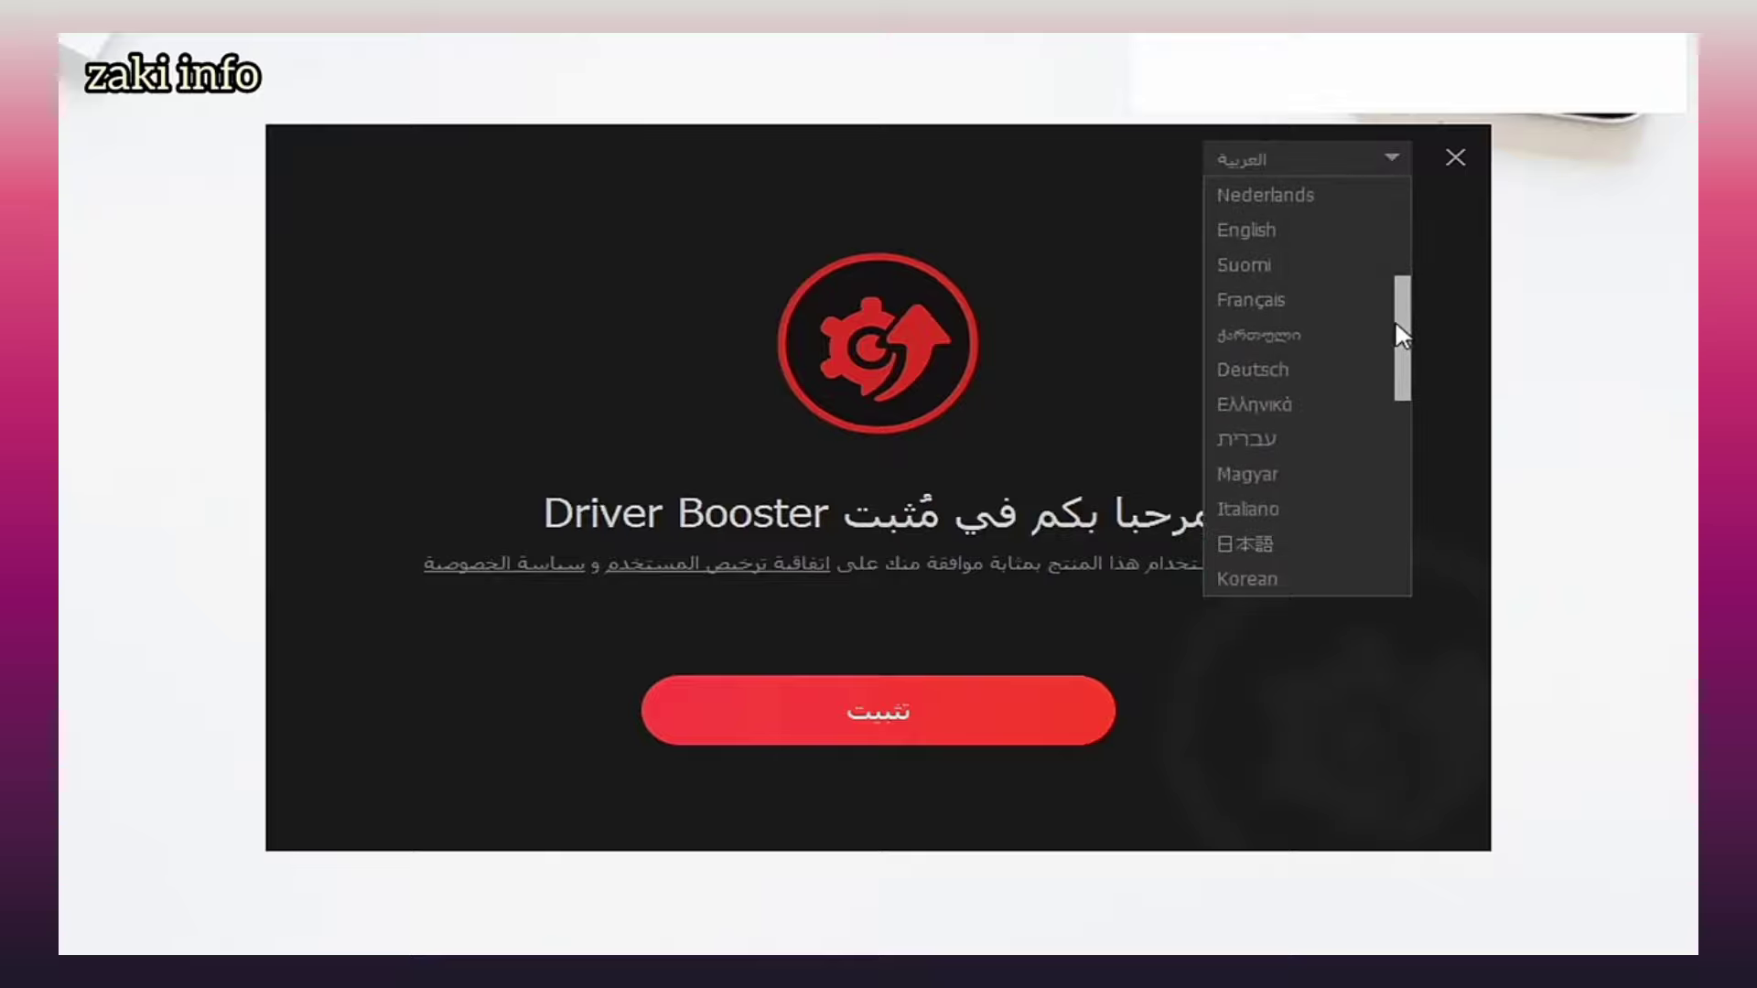
{"action": "left_click", "coordinate": [1290, 238]}
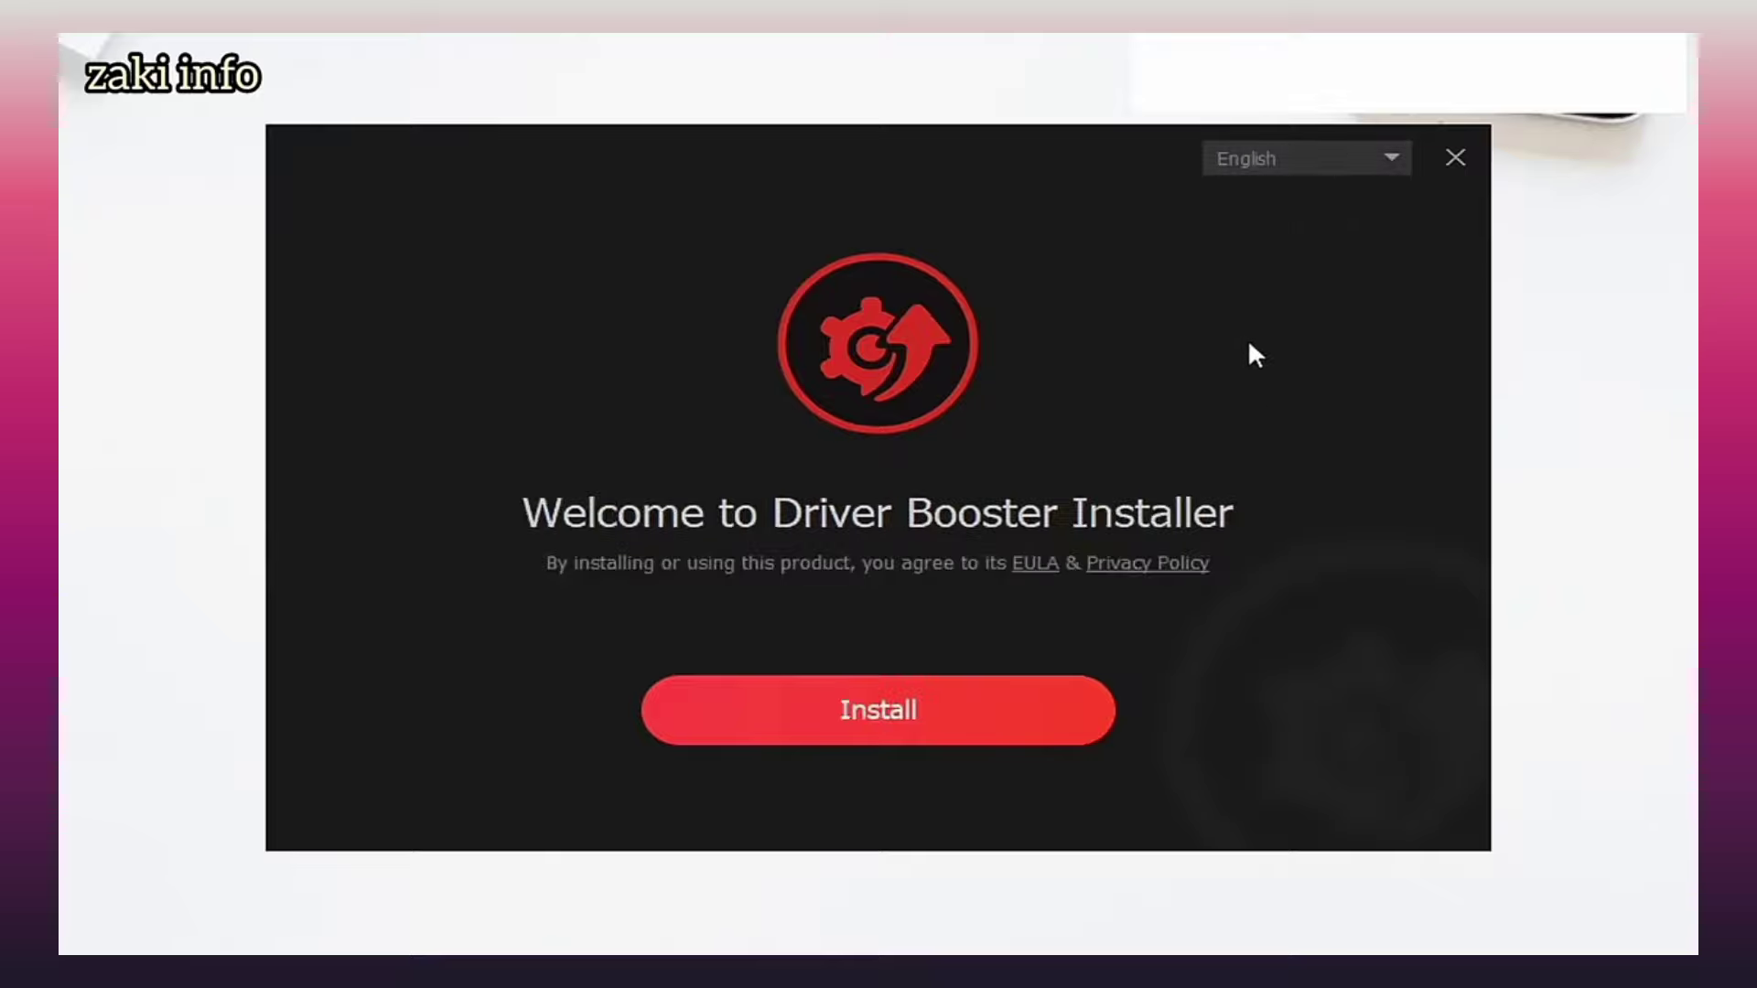
Step: Start the Driver Booster installation
{"action": "left_click", "coordinate": [851, 699]}
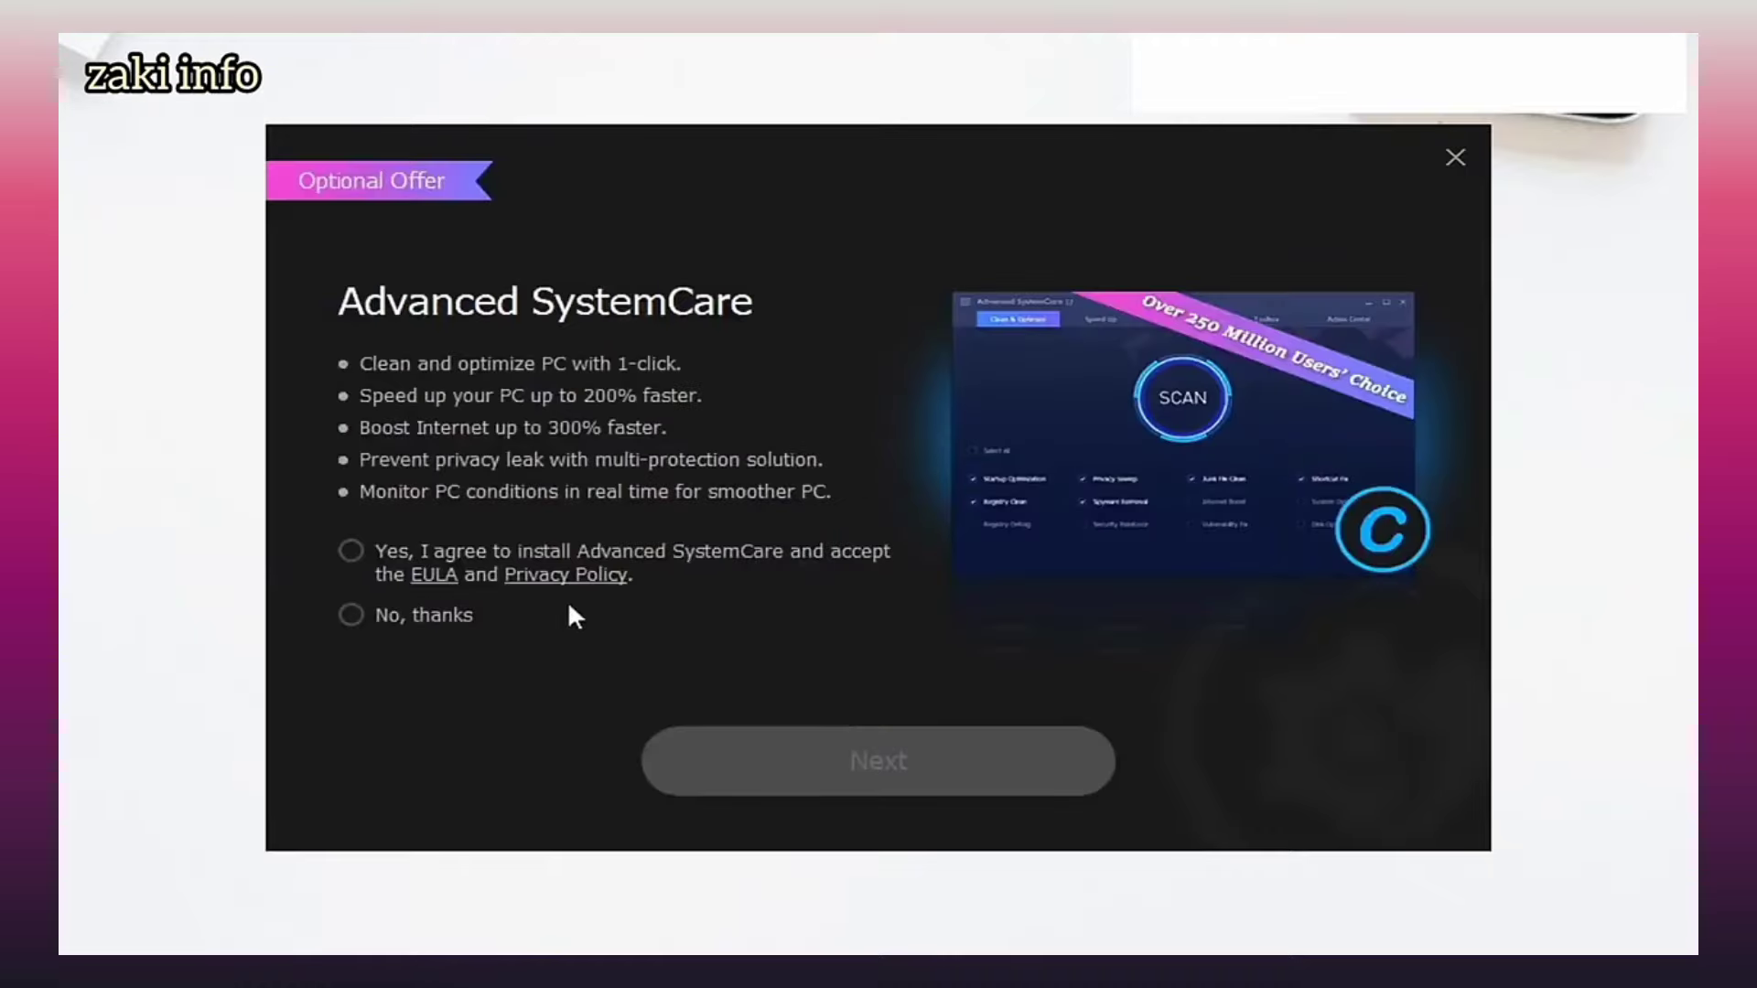